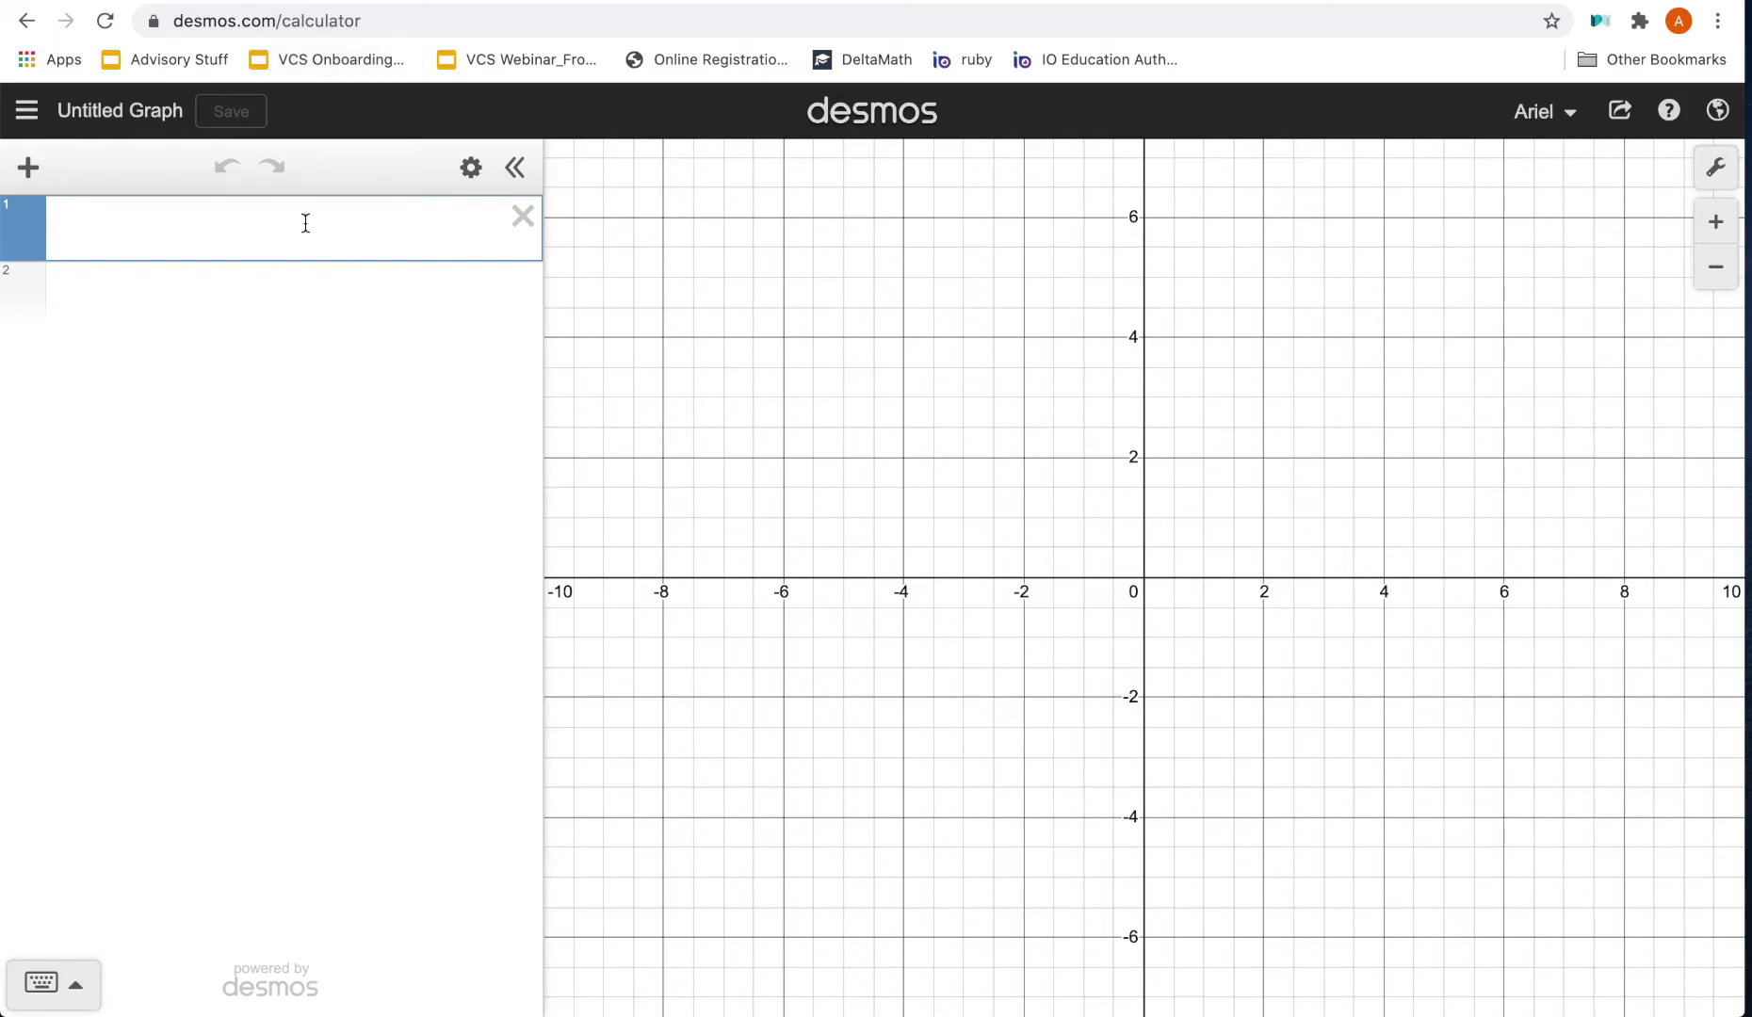
- Graph the equation y = 2x + 4 in the first expression line
{"action": "type", "text": "y-2"}
{"action": "key", "text": "BackSpace"}
{"action": "key", "text": "BackSpace"}
{"action": "type", "text": "=2x"}
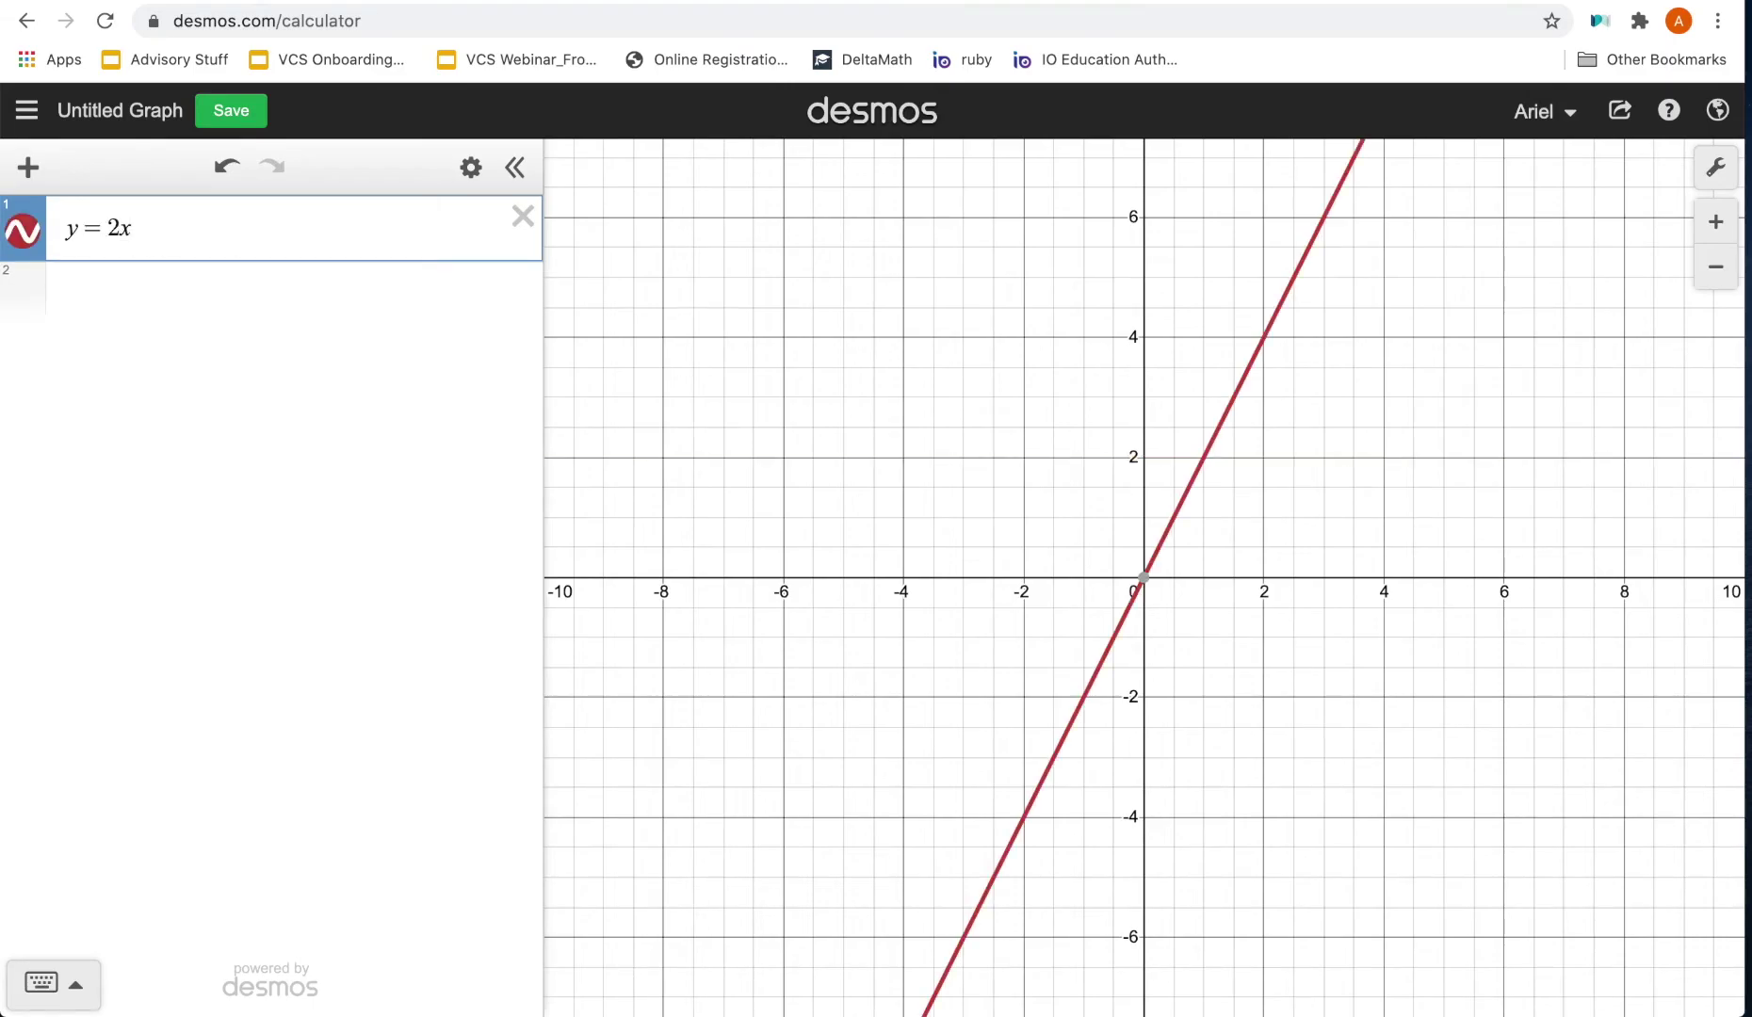
{"action": "type", "text": "+4"}
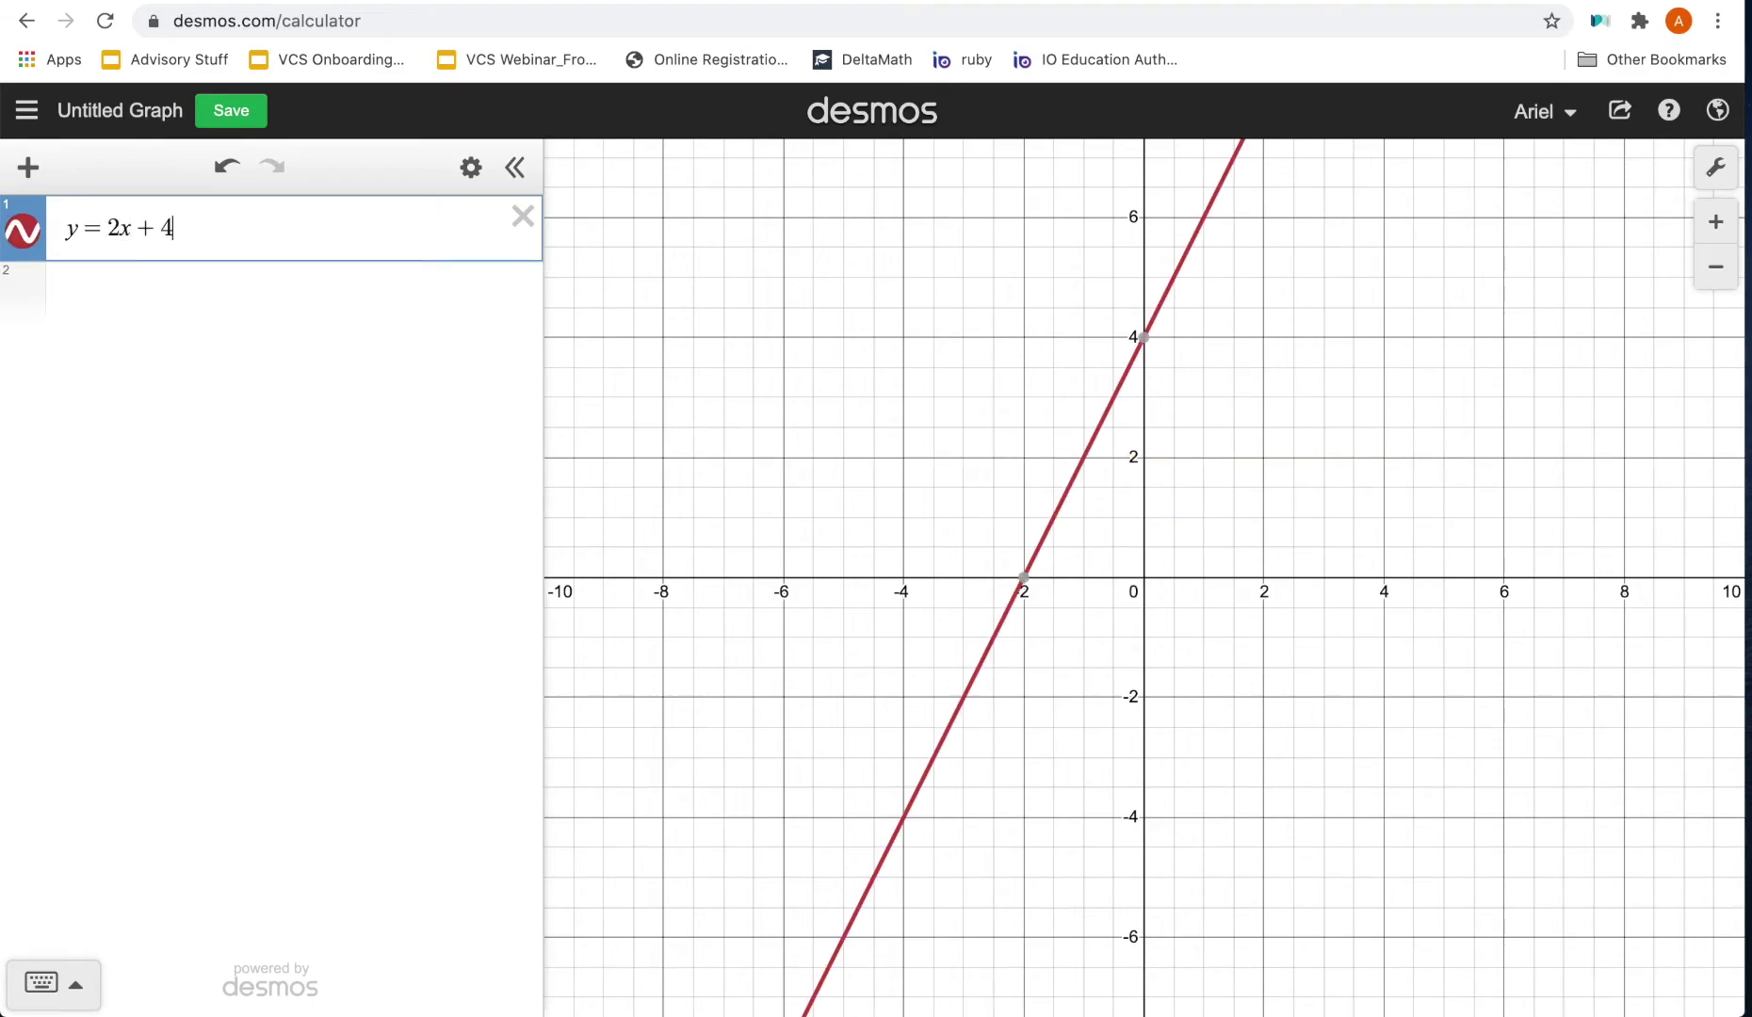
- Graph the equation 2x + 3y = 20 in the second expression line
{"action": "left_click", "coordinate": [322, 309]}
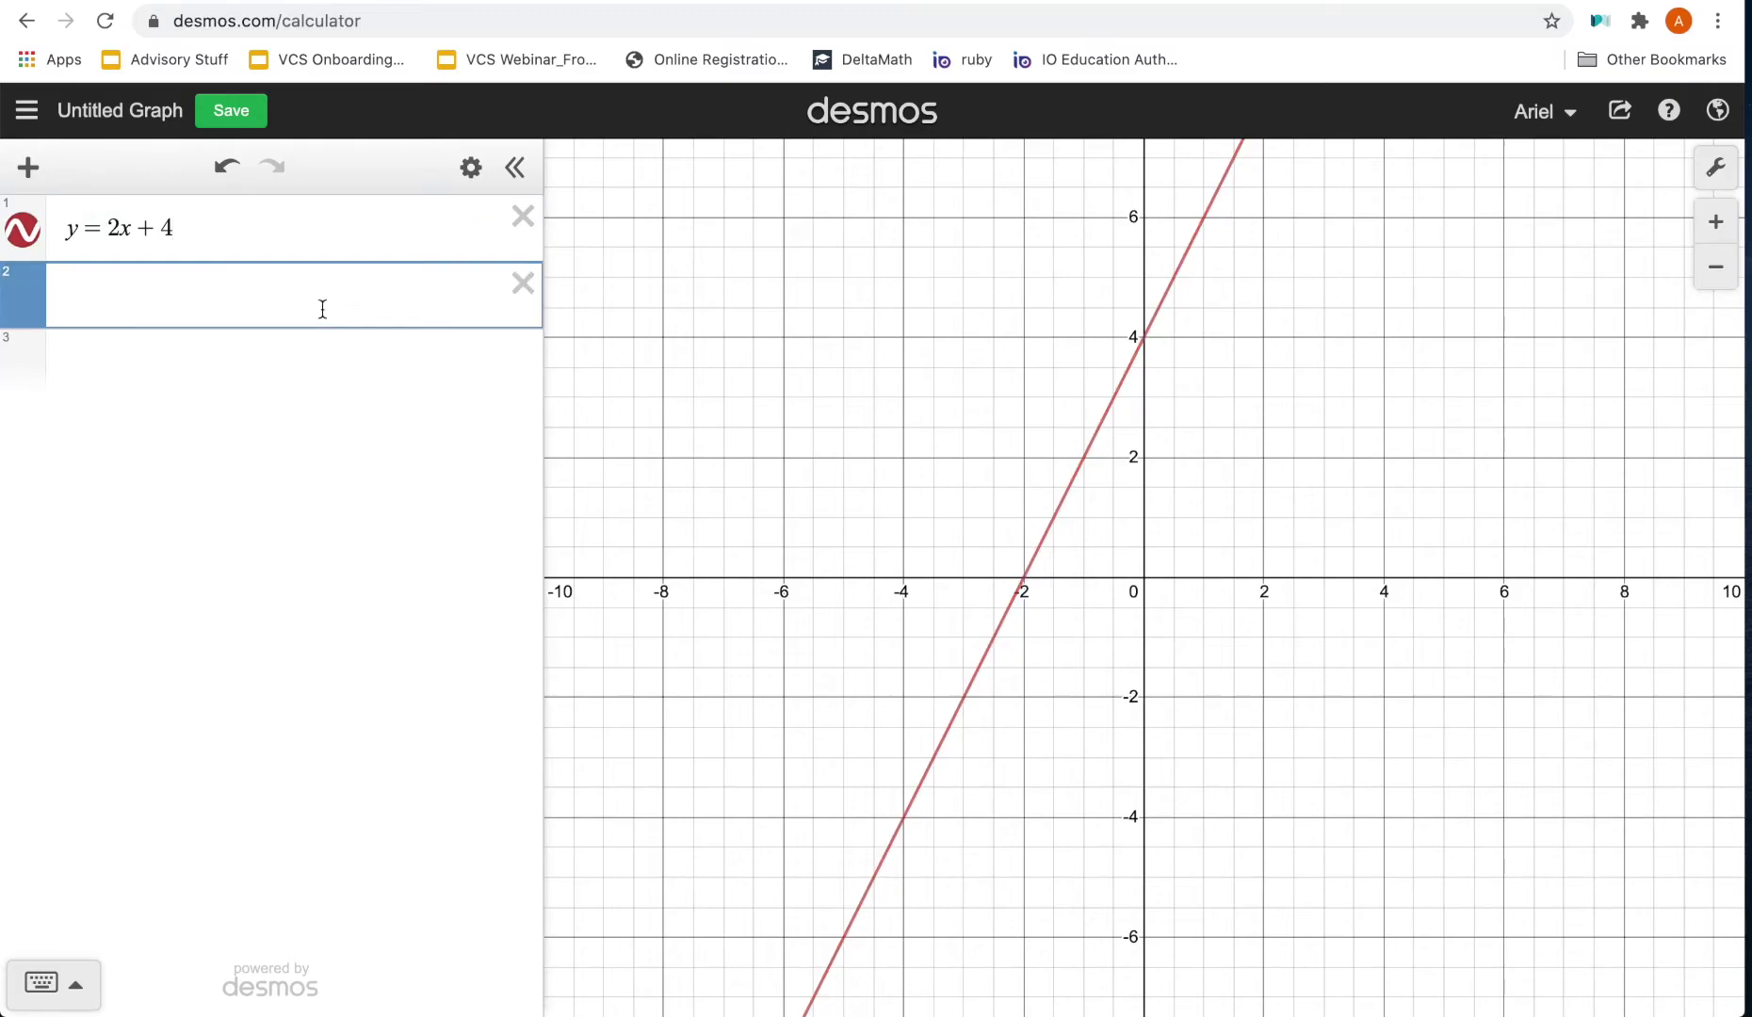
{"action": "type", "text": "2x + 3"}
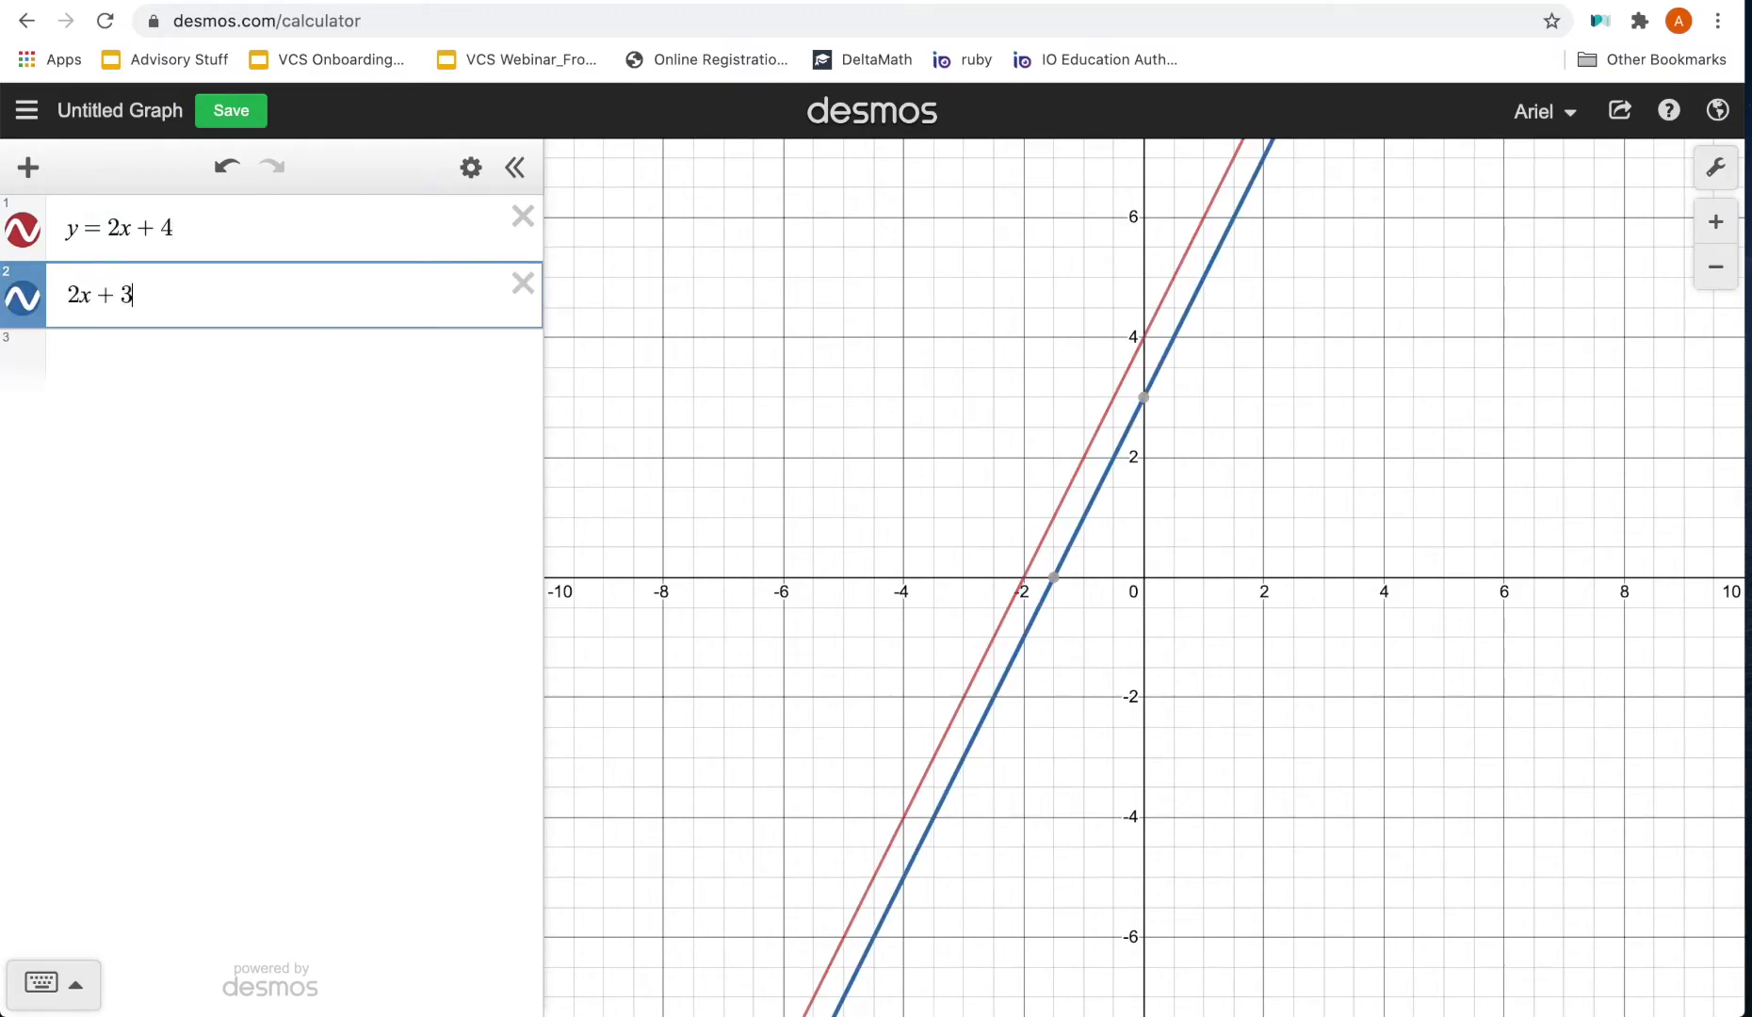
{"action": "type", "text": "y = 20"}
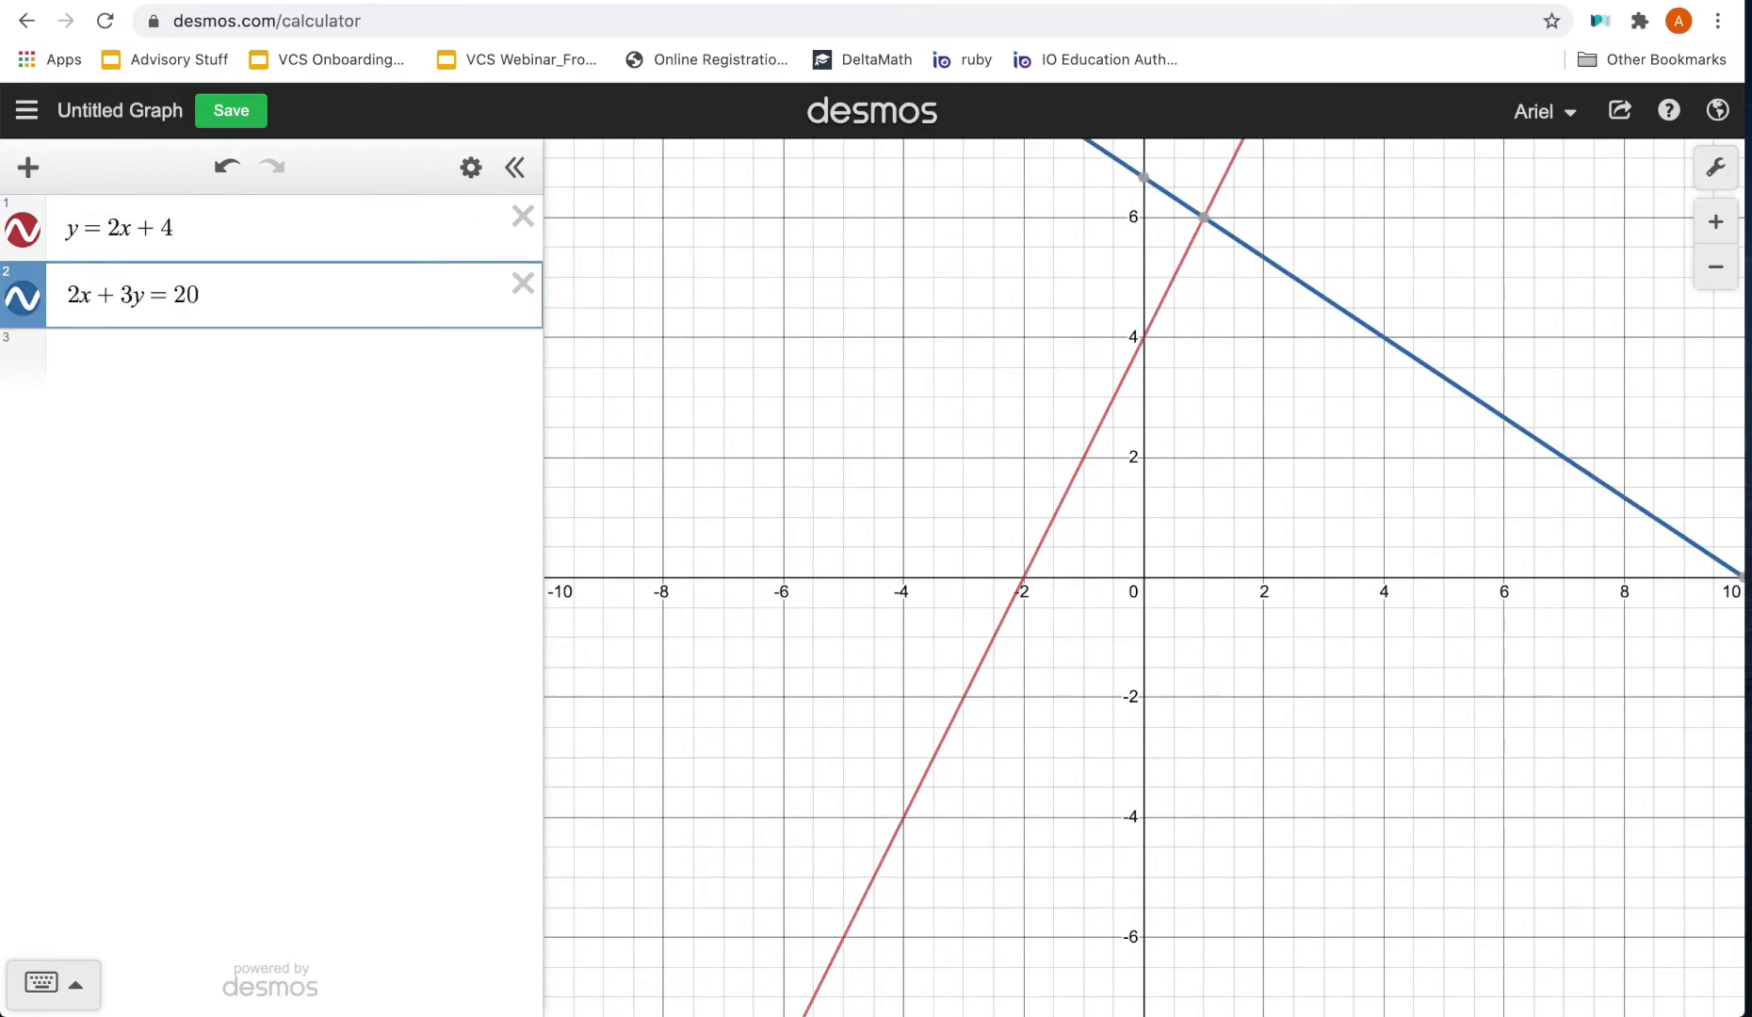
- Show the coordinates where the two lines intersect and examine the graph at wider and closer zoom levels
{"action": "left_click_drag", "start_coordinate": [763, 367], "coordinate": [670, 468]}
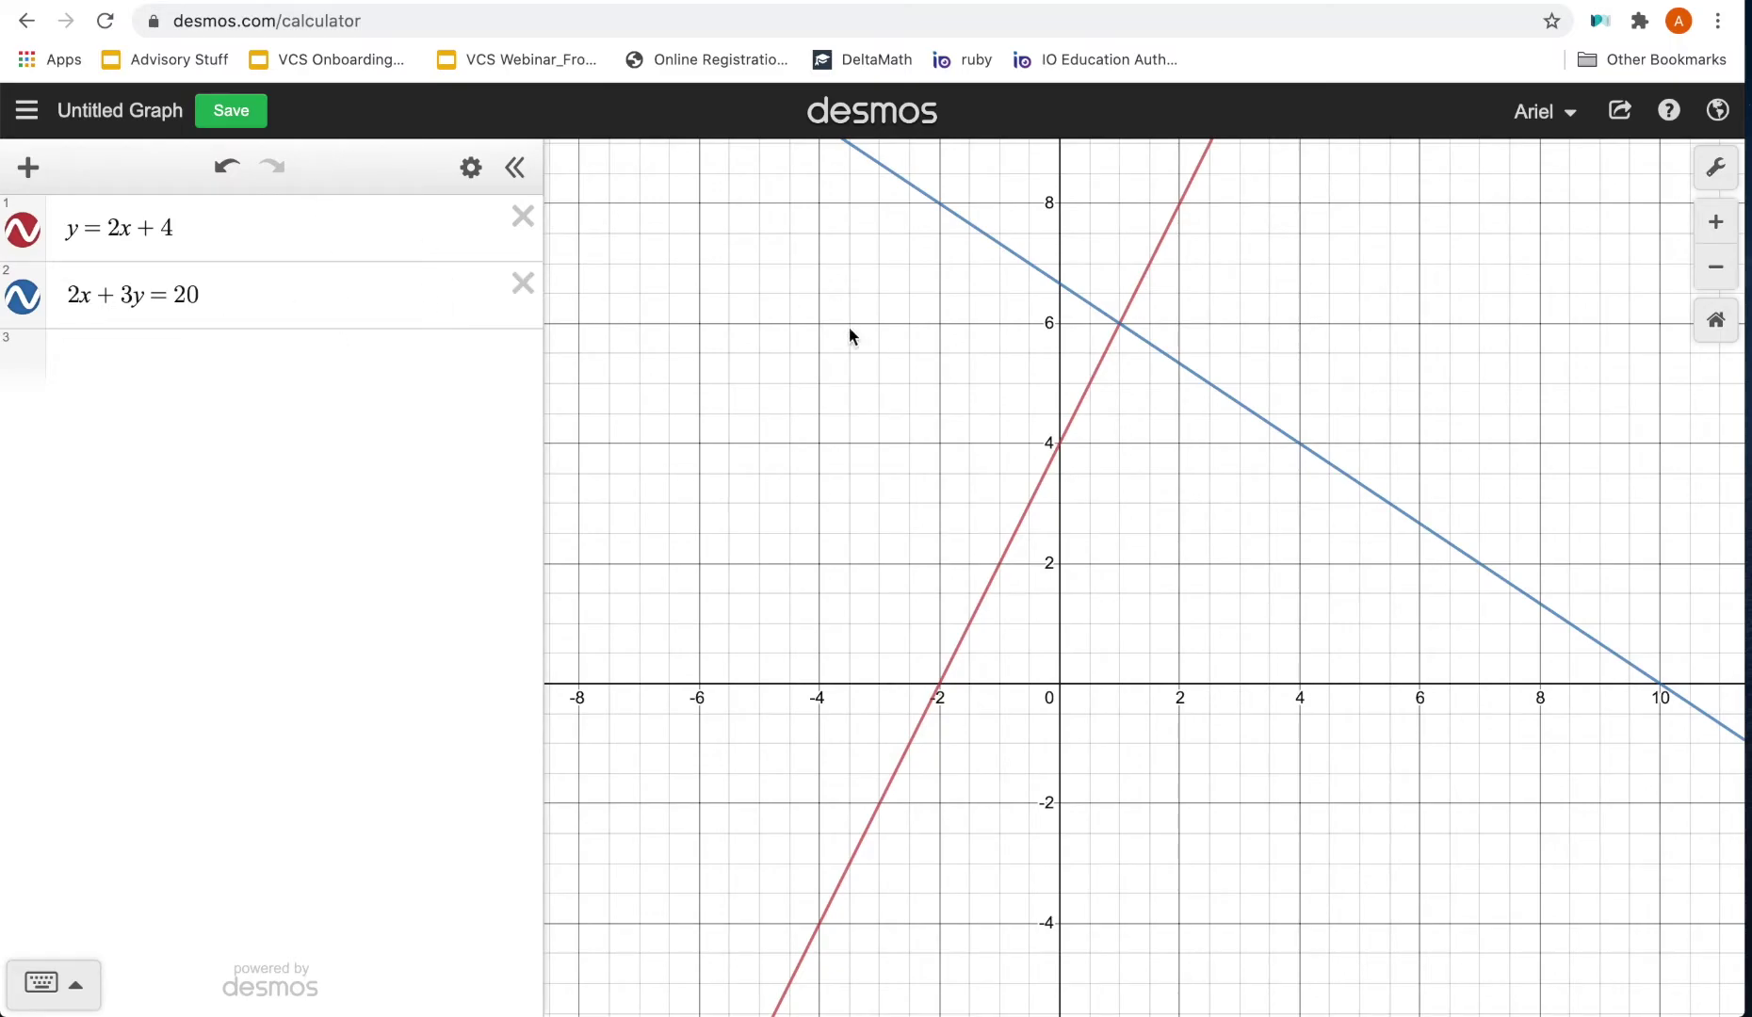
{"action": "left_click_drag", "start_coordinate": [856, 369], "coordinate": [789, 403]}
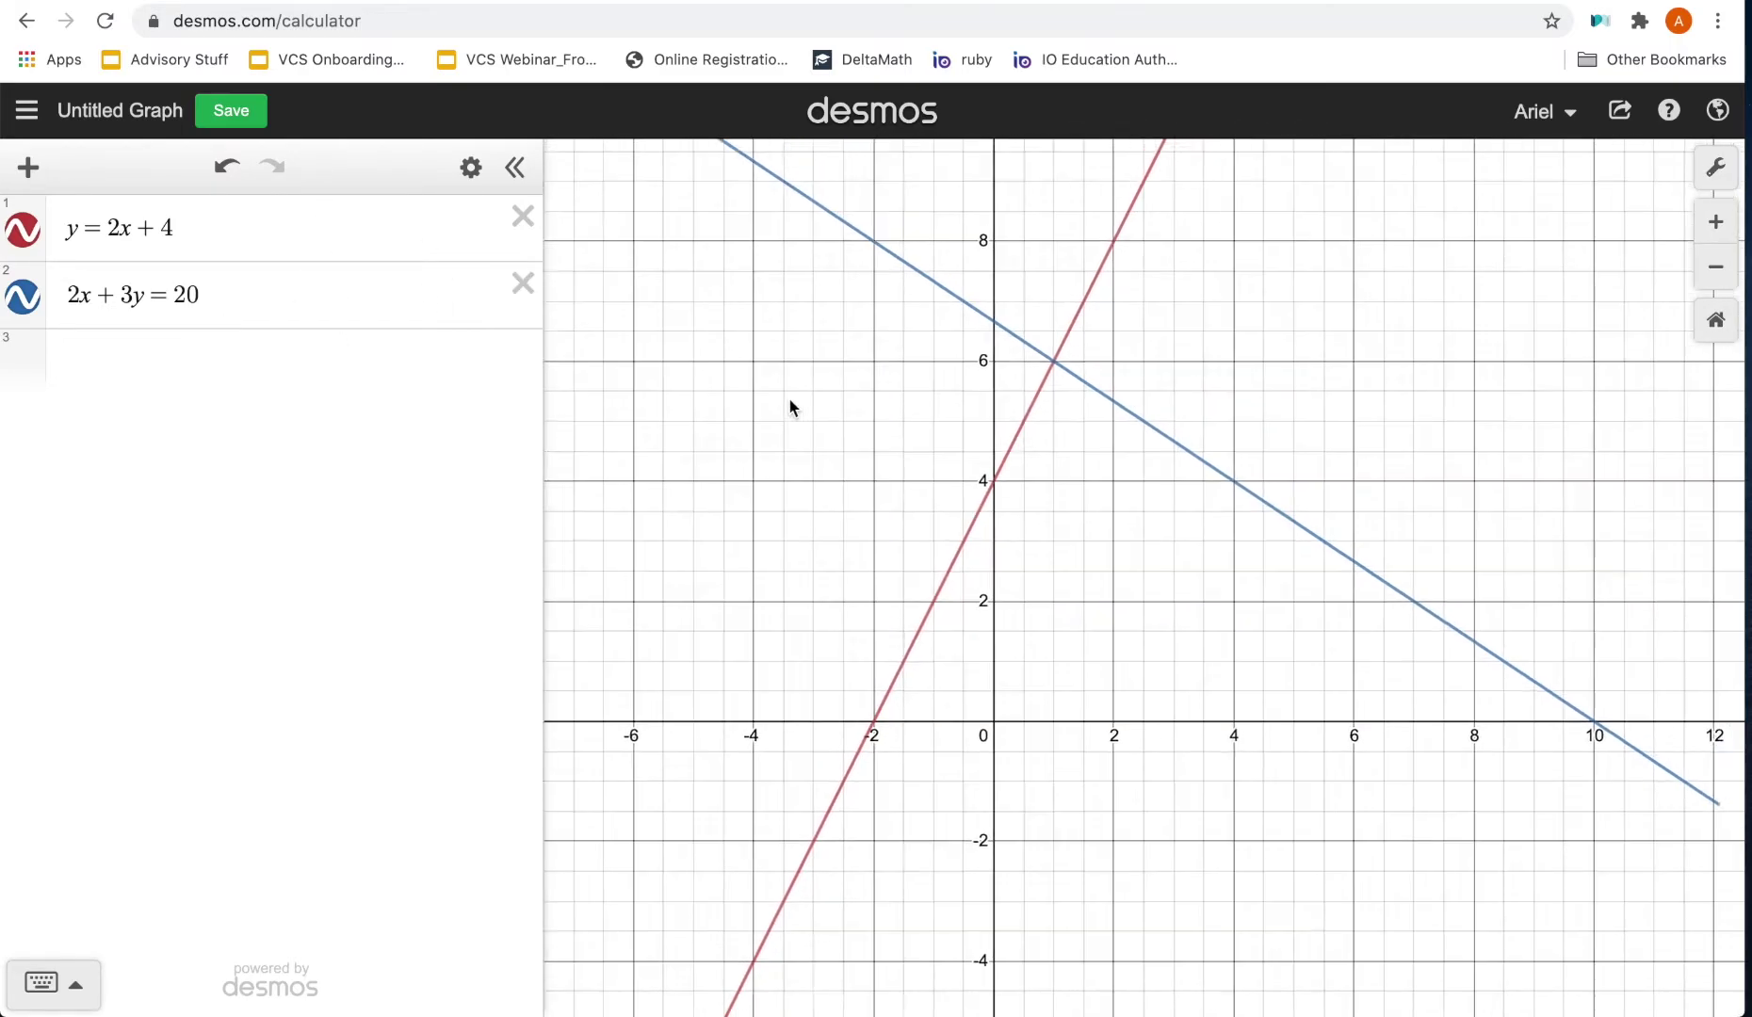
{"action": "left_click", "coordinate": [1052, 365]}
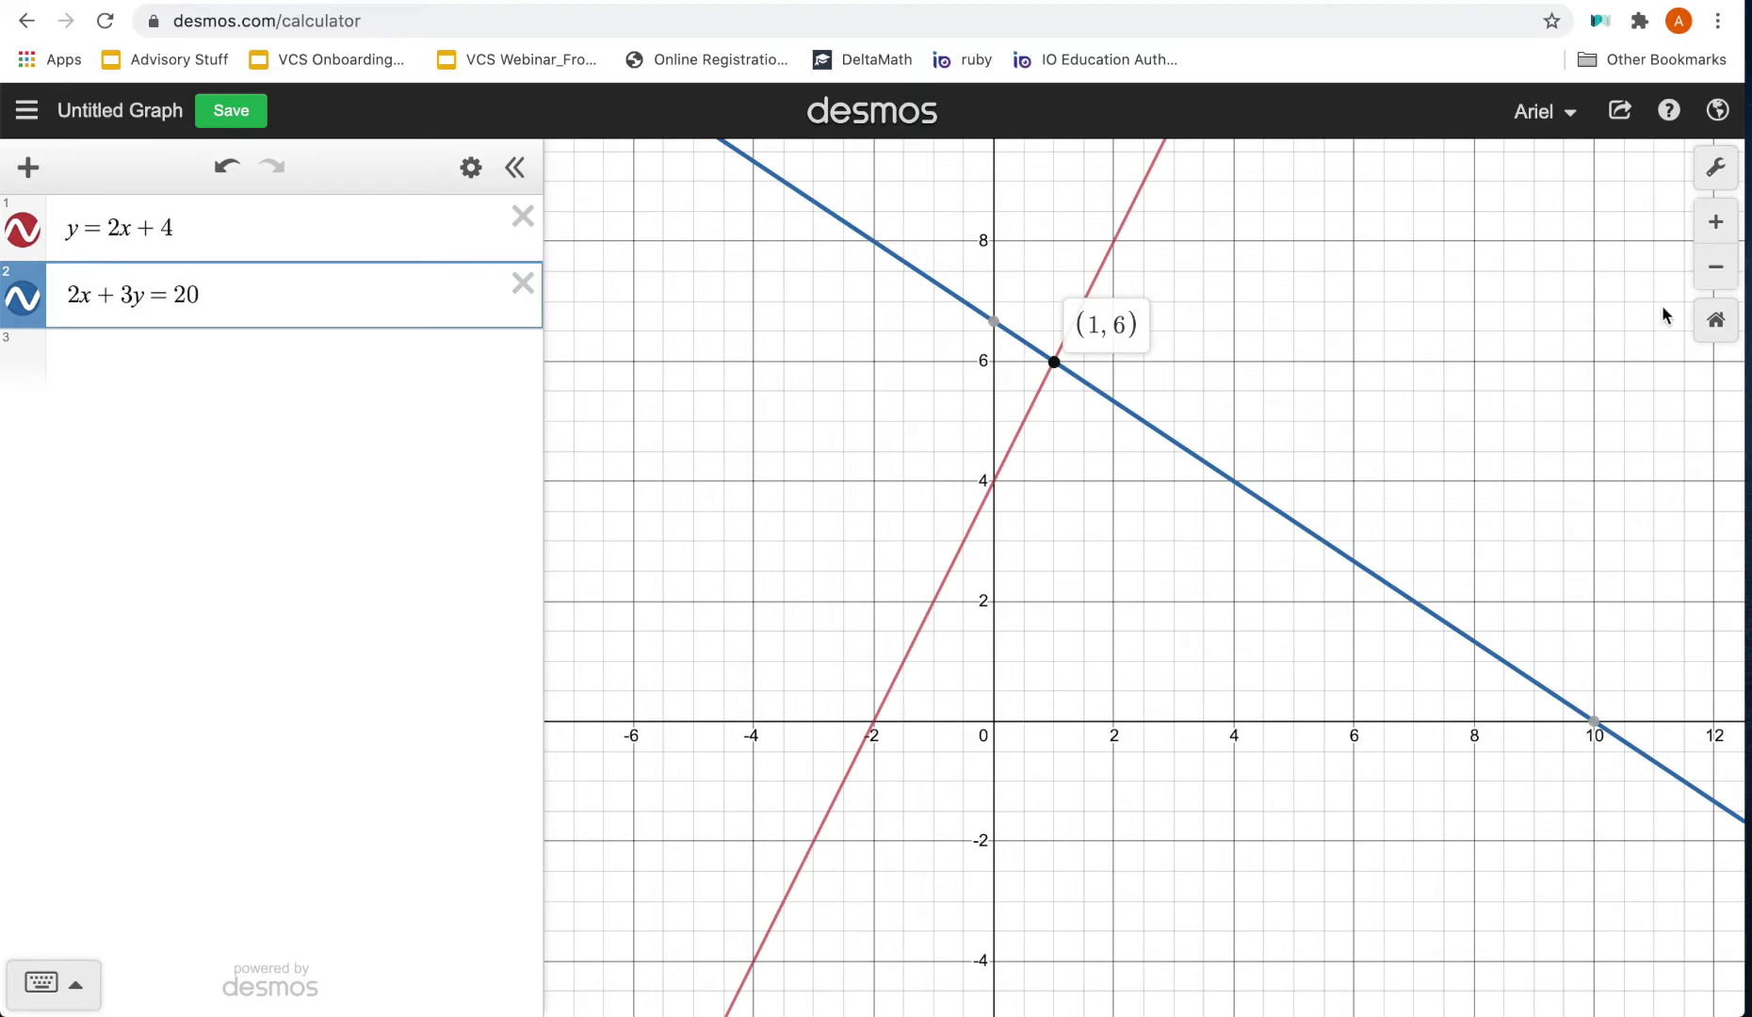
{"action": "left_click", "coordinate": [1715, 275]}
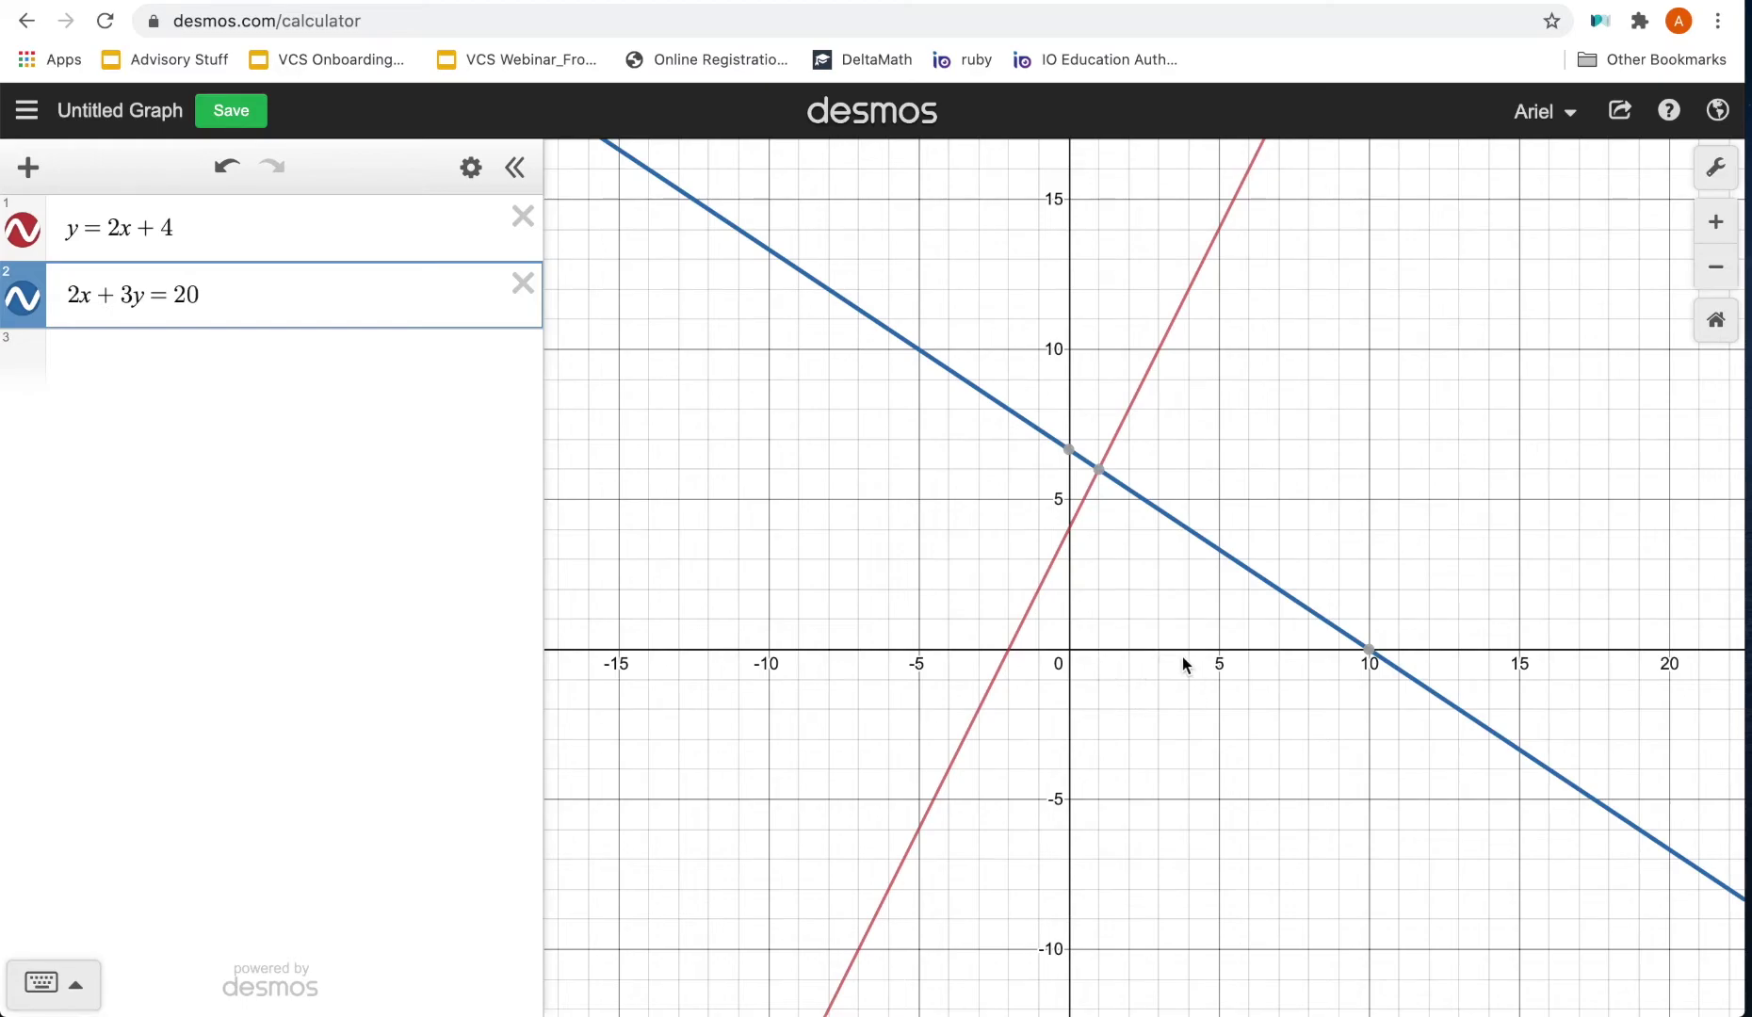
{"action": "left_click", "coordinate": [1726, 219]}
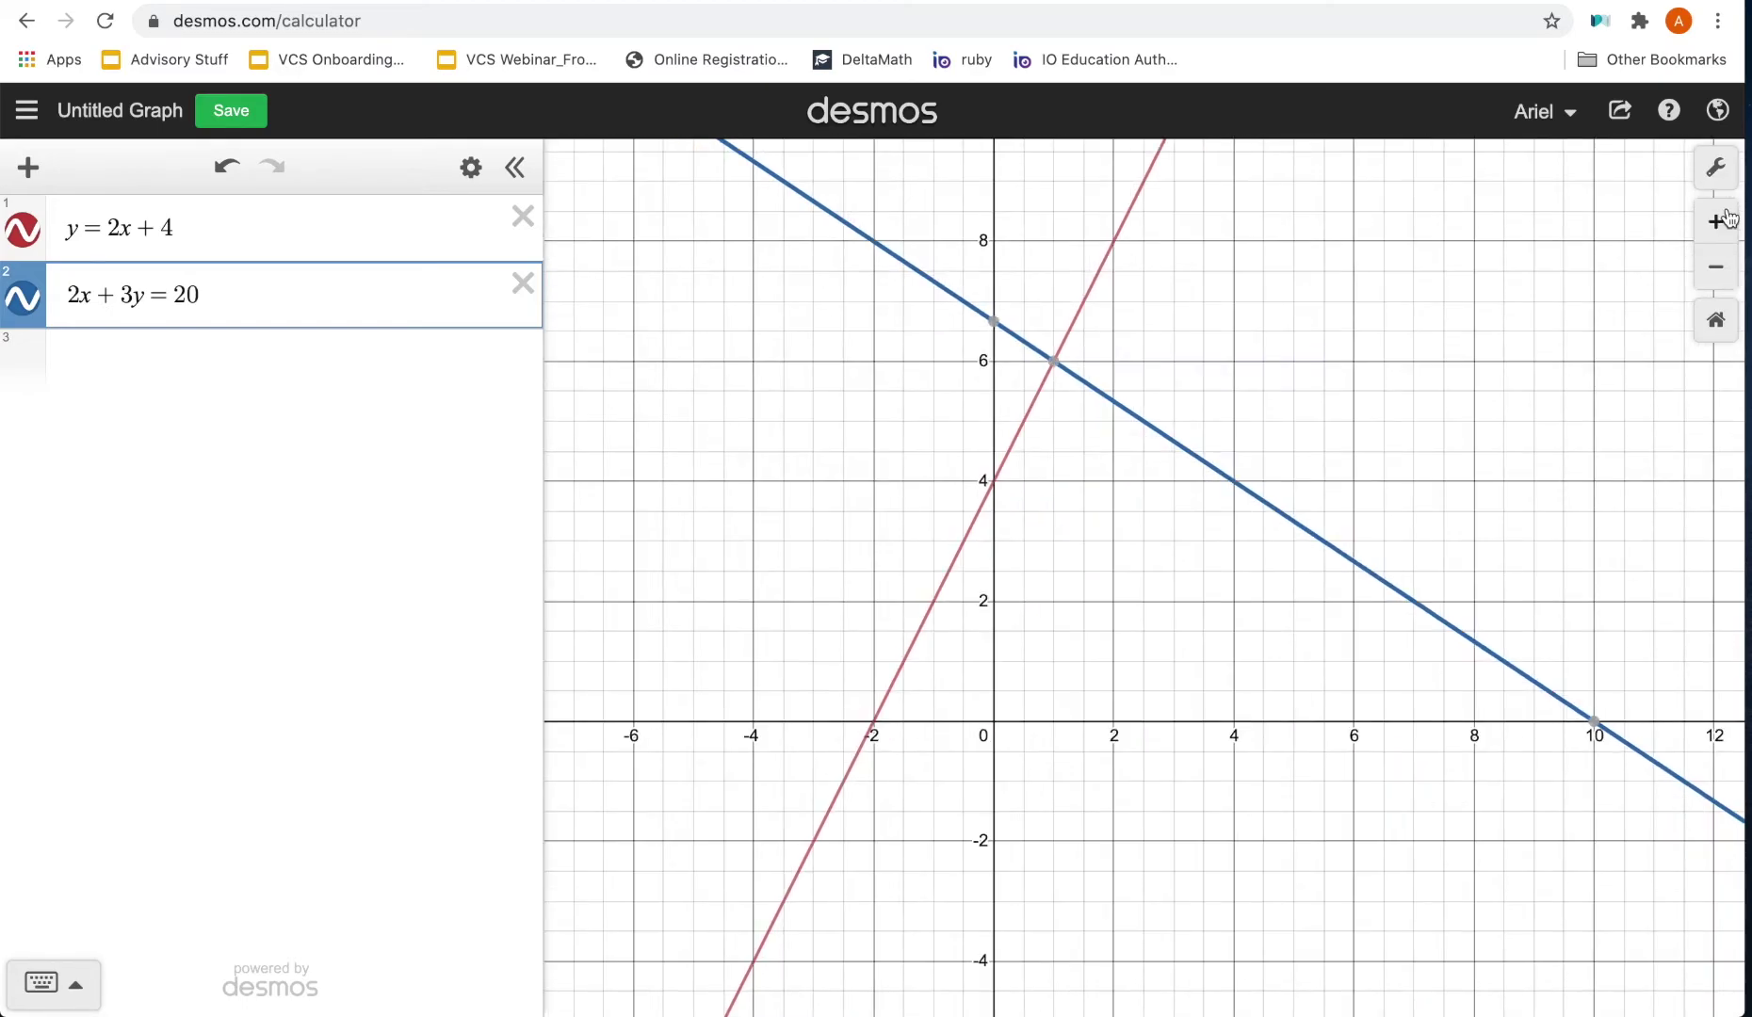
{"action": "left_click", "coordinate": [1728, 219]}
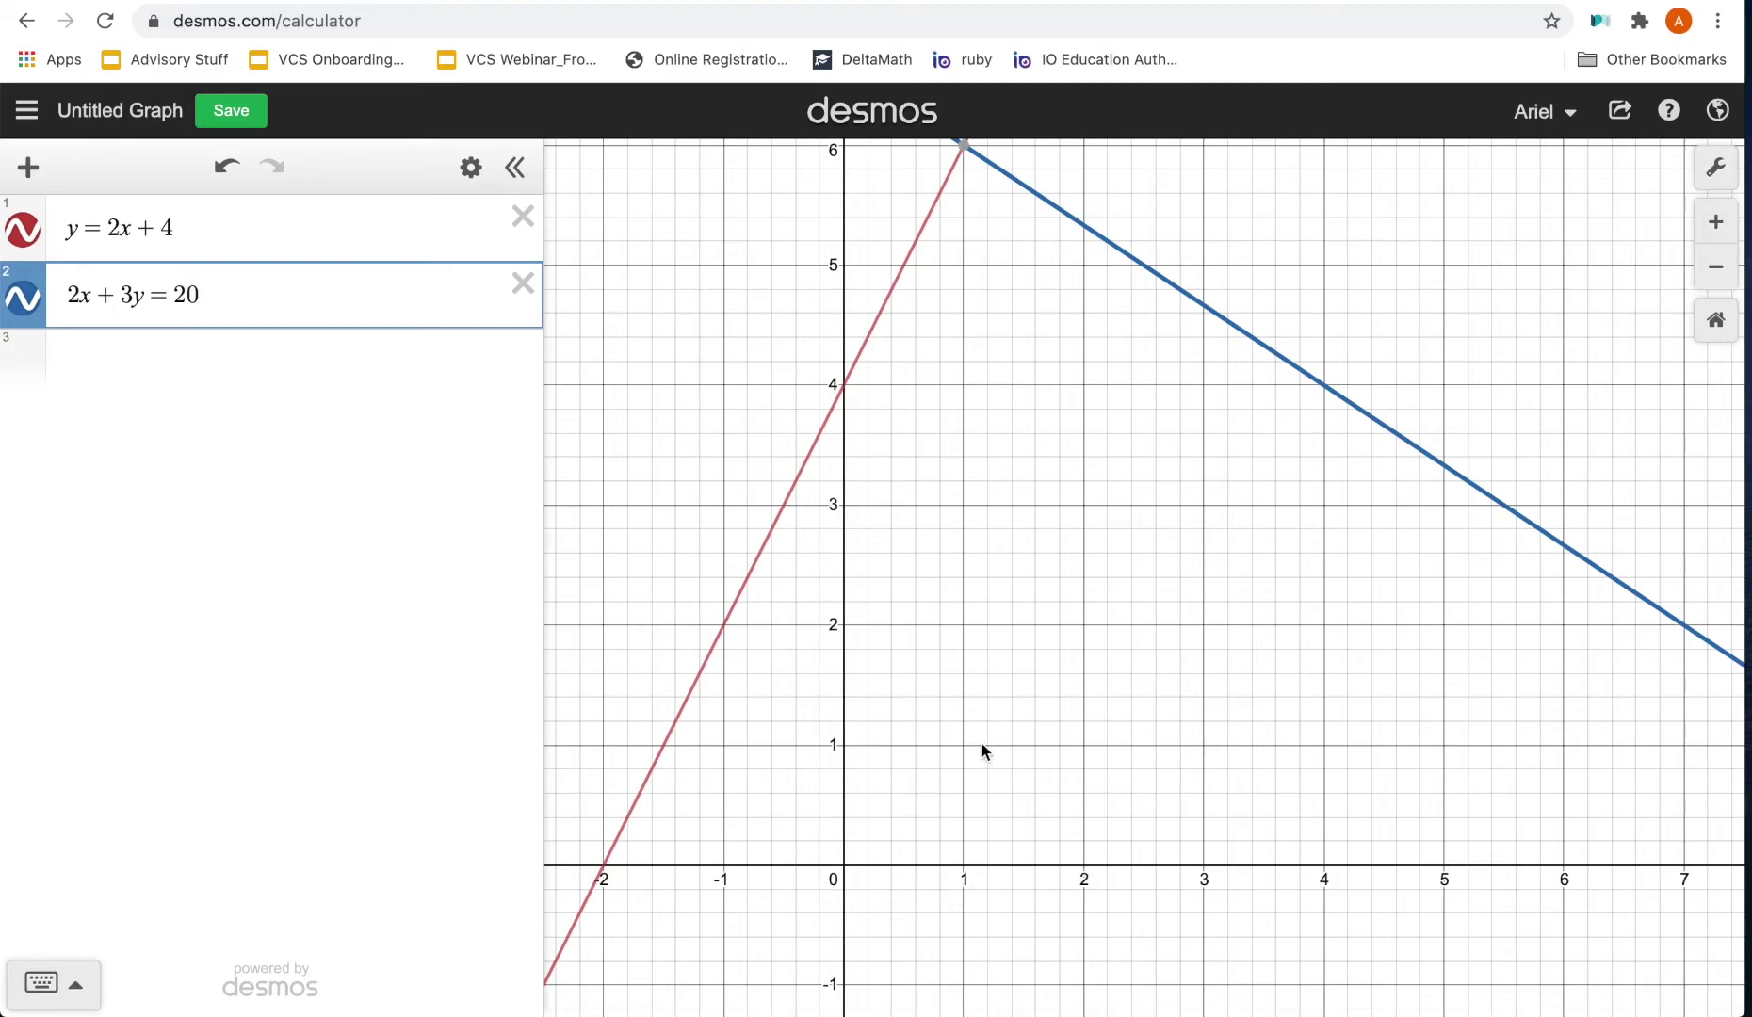
{"action": "left_click_drag", "start_coordinate": [982, 747], "coordinate": [985, 865]}
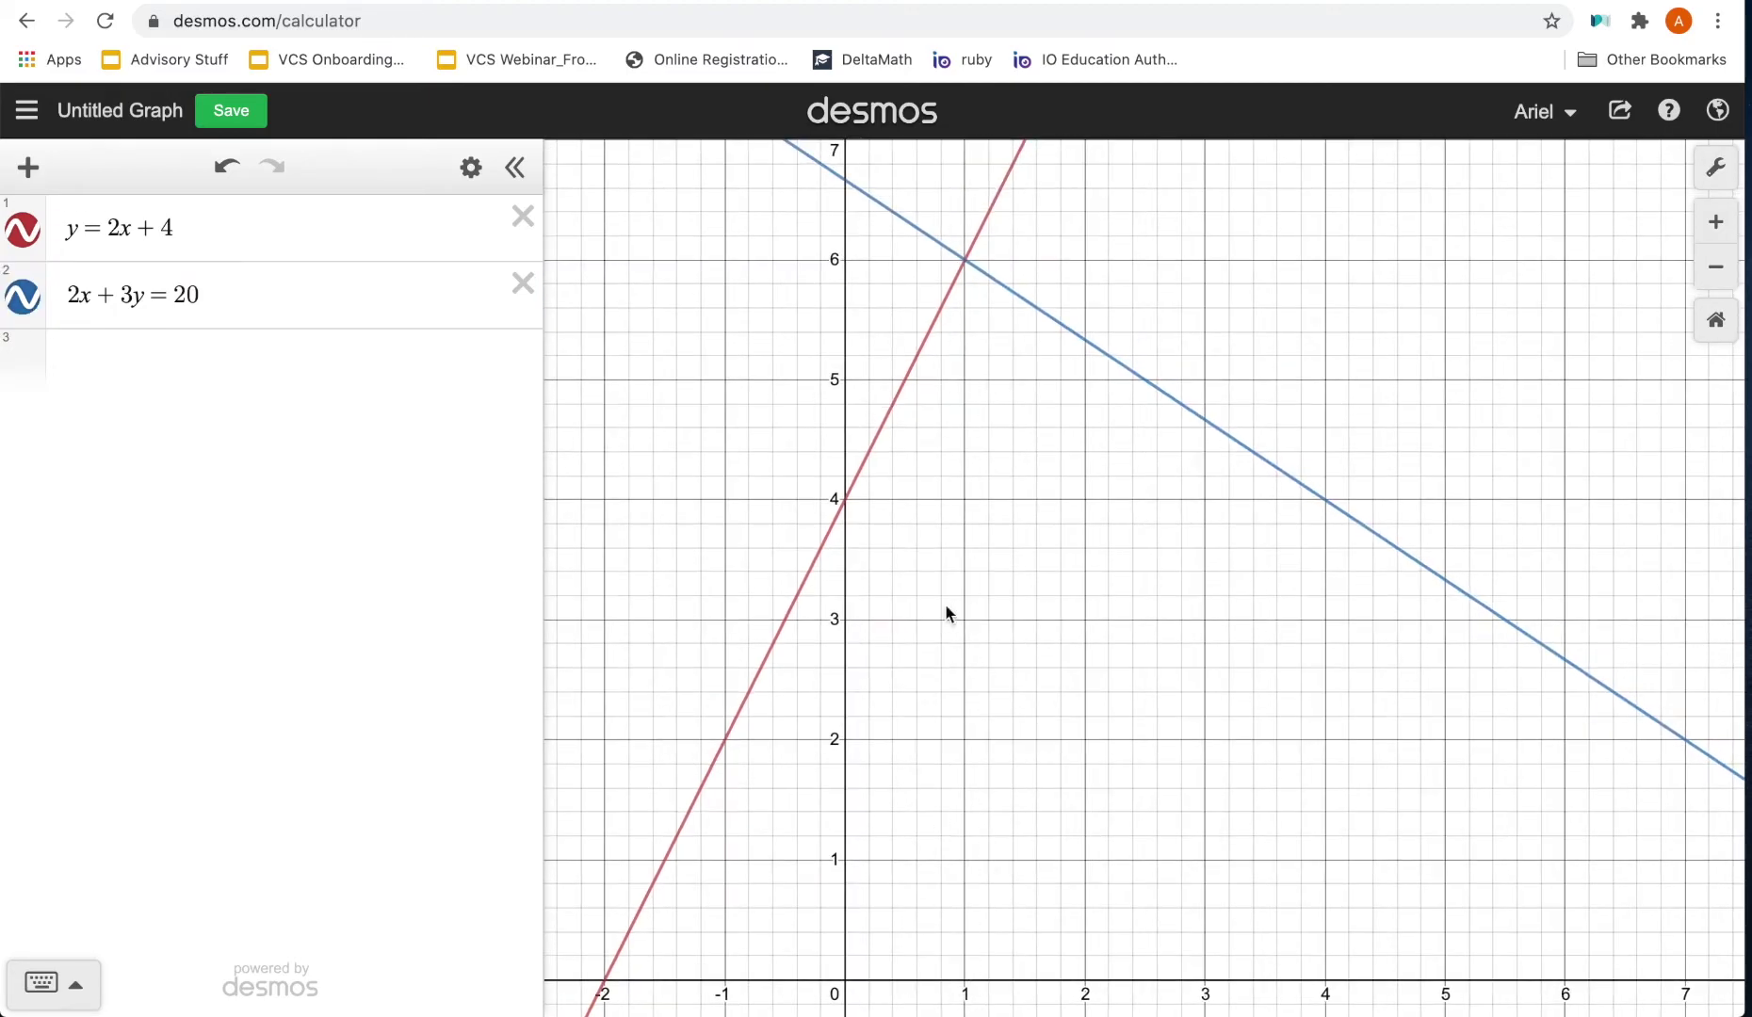
{"action": "left_click", "coordinate": [1716, 271]}
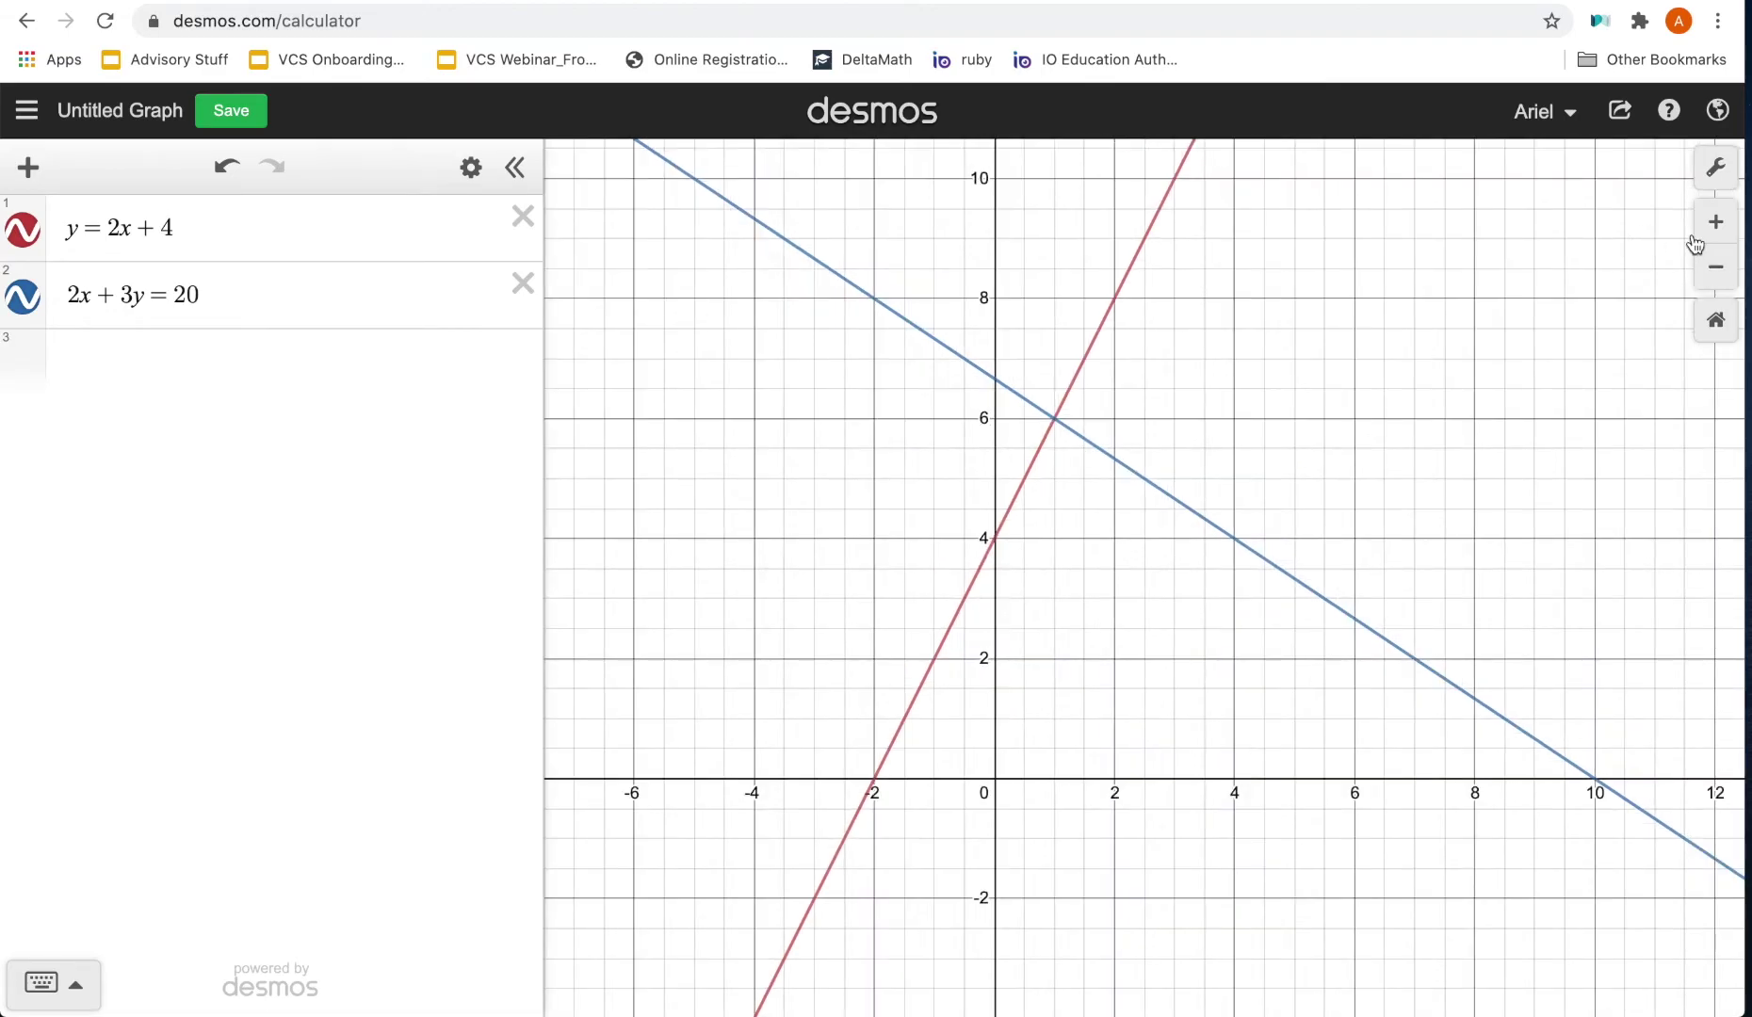
{"action": "left_click_drag", "start_coordinate": [1533, 299], "coordinate": [1447, 368]}
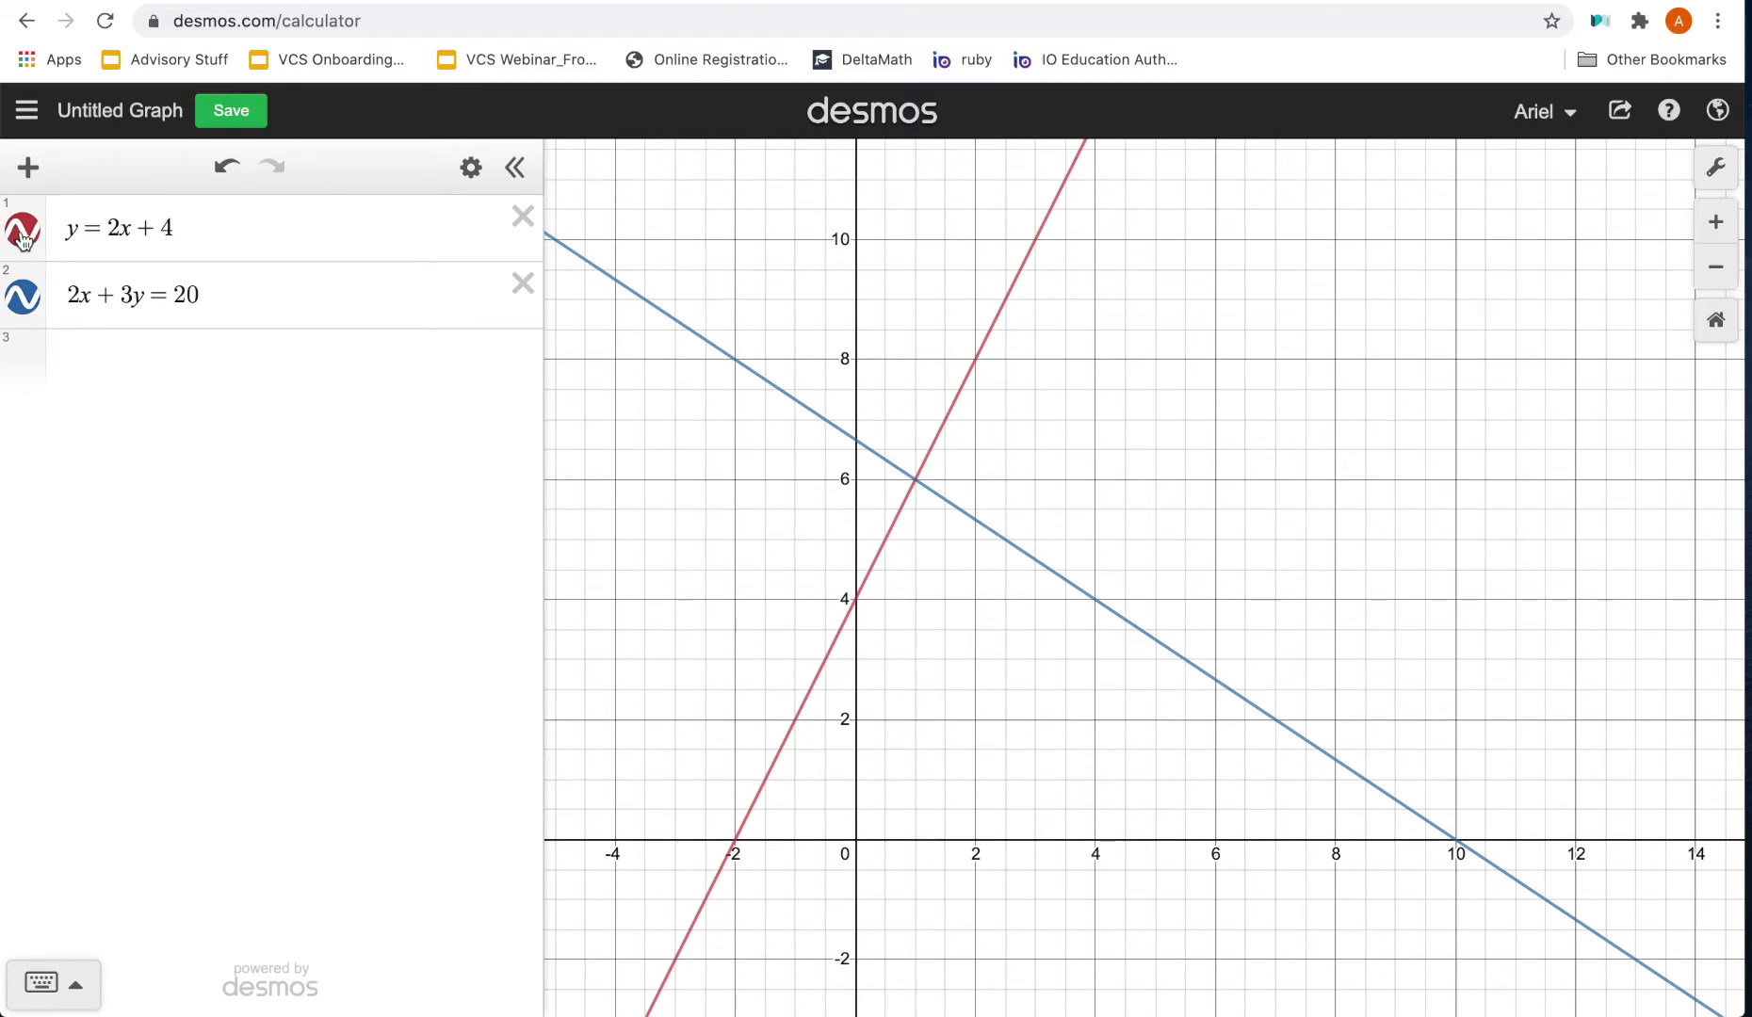
- Change the colour of the y = 2x + 4 line to orange
{"action": "left_click", "coordinate": [24, 237]}
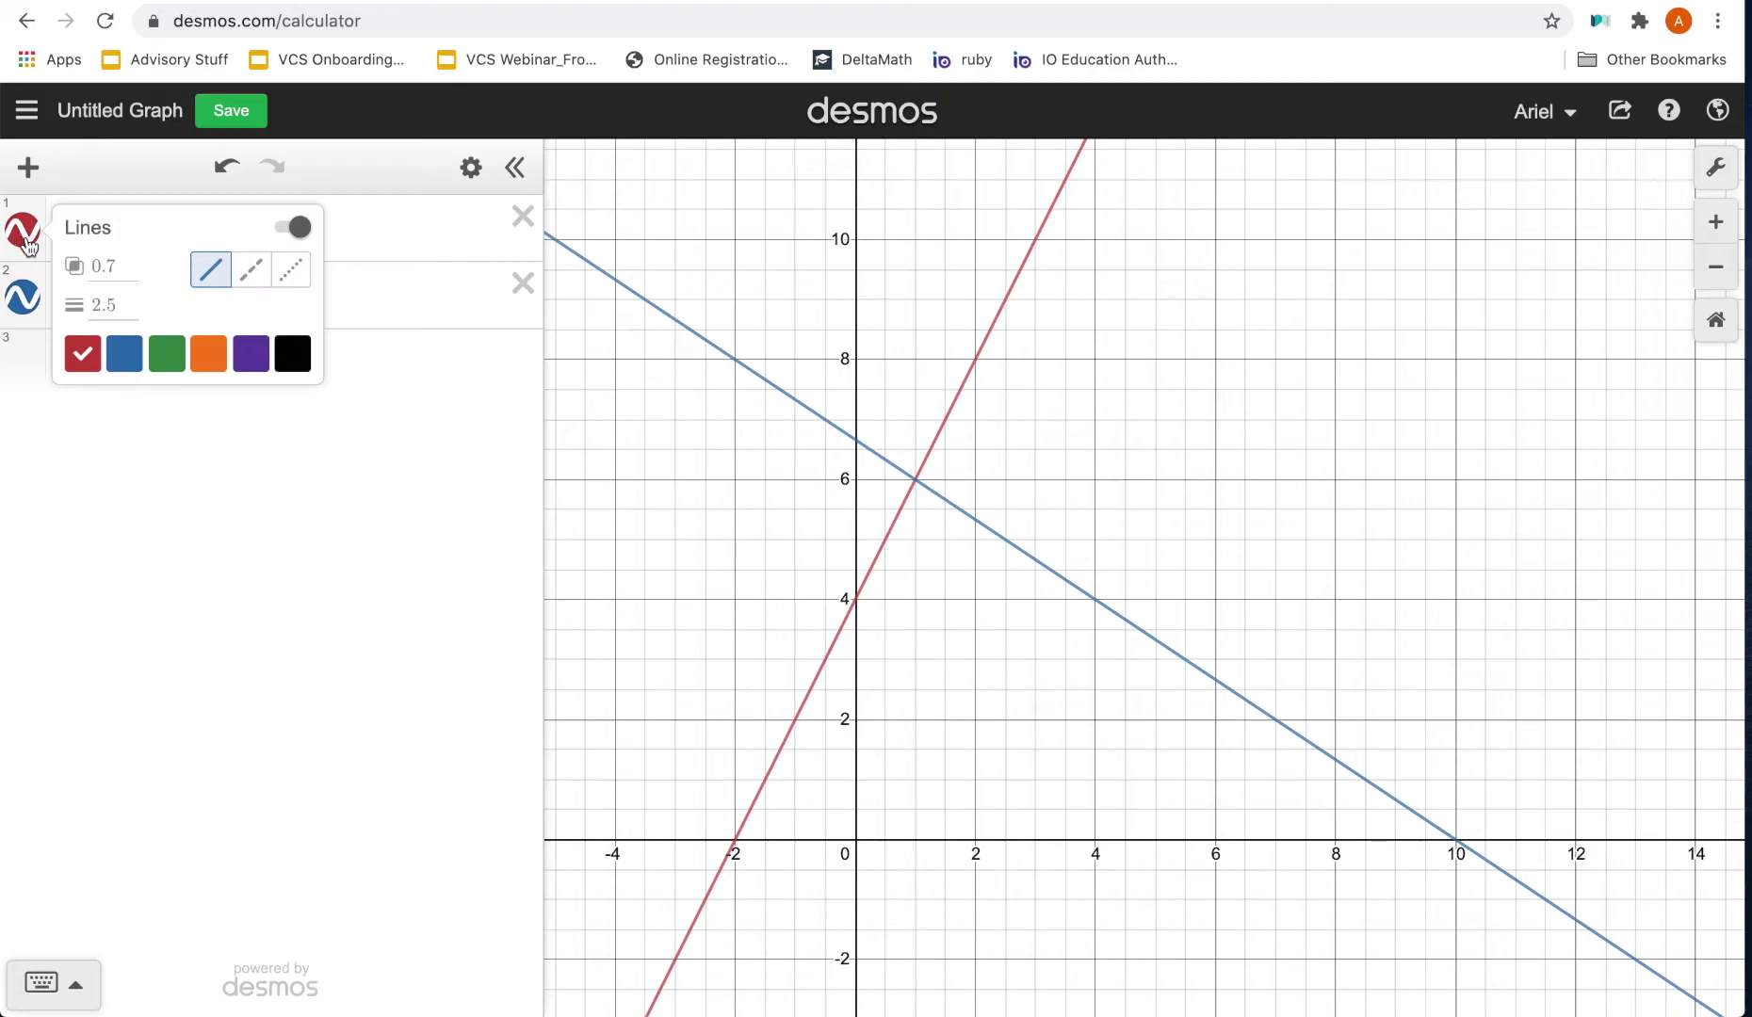
{"action": "left_click", "coordinate": [208, 355]}
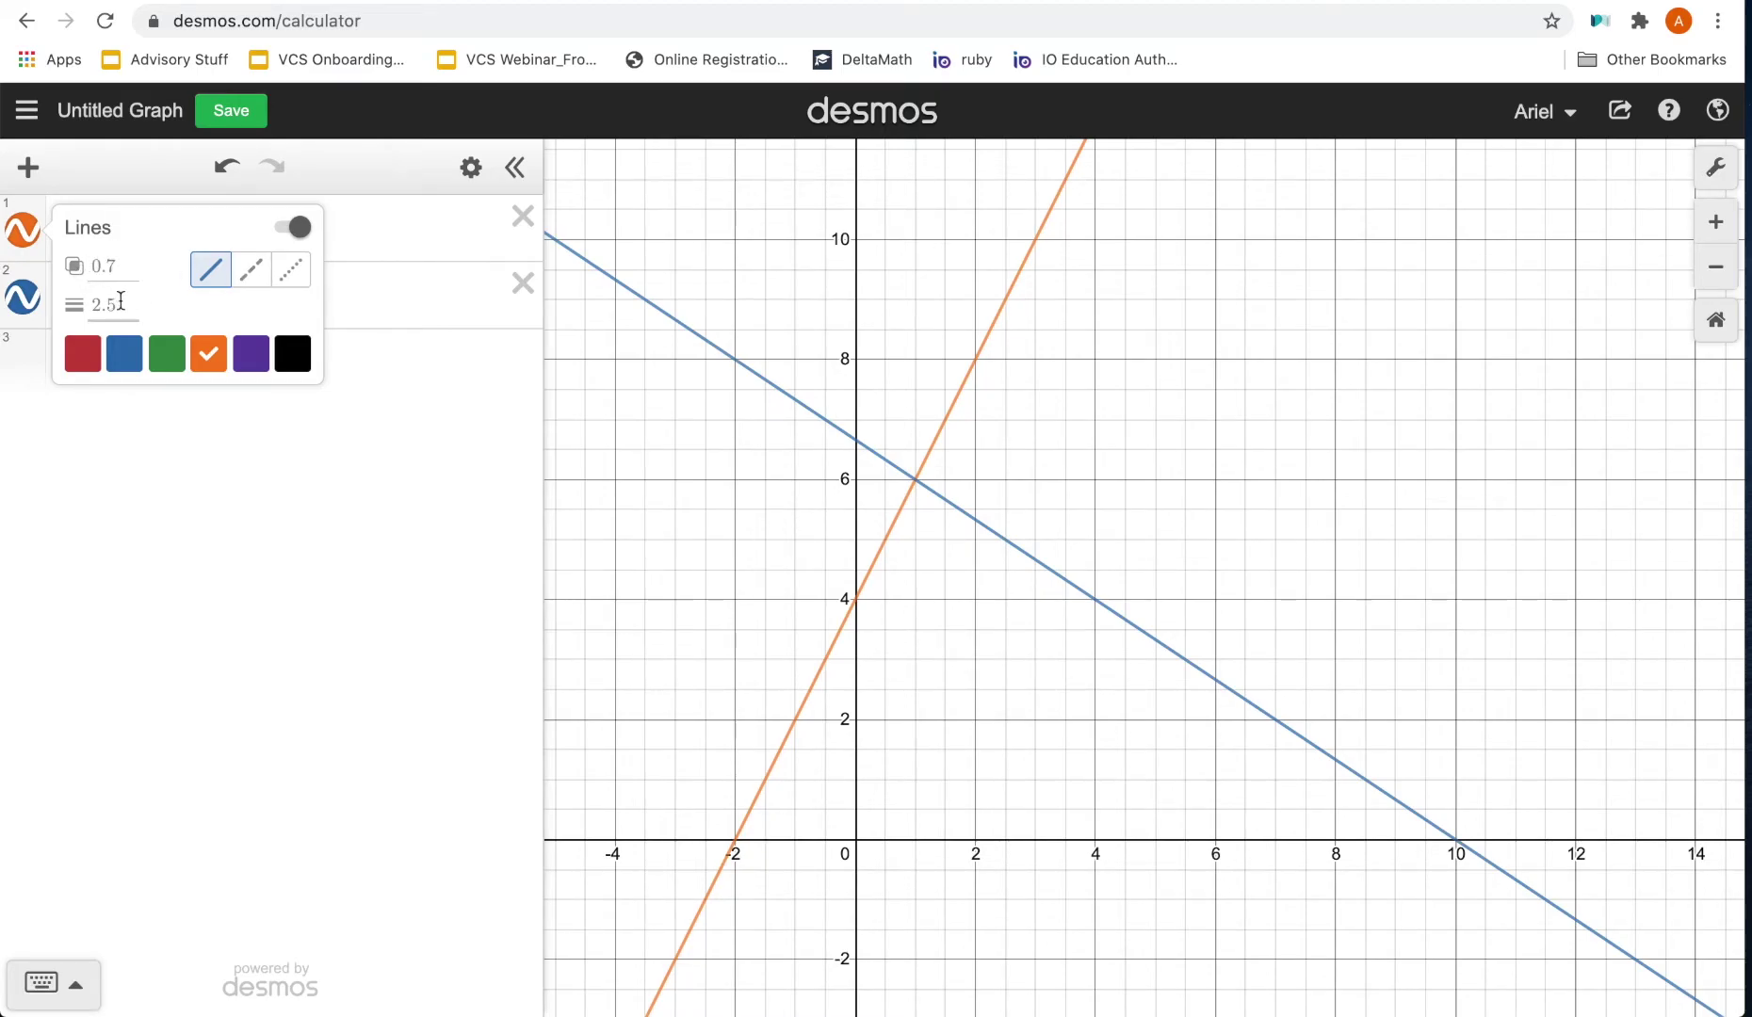
- Try thicknesses of 7 and 1.25 on the y = 2x + 4 line and set it back to 2.5
{"action": "left_click", "coordinate": [117, 302]}
{"action": "type", "text": "3"}
{"action": "key", "text": "BackSpace"}
{"action": "type", "text": "8"}
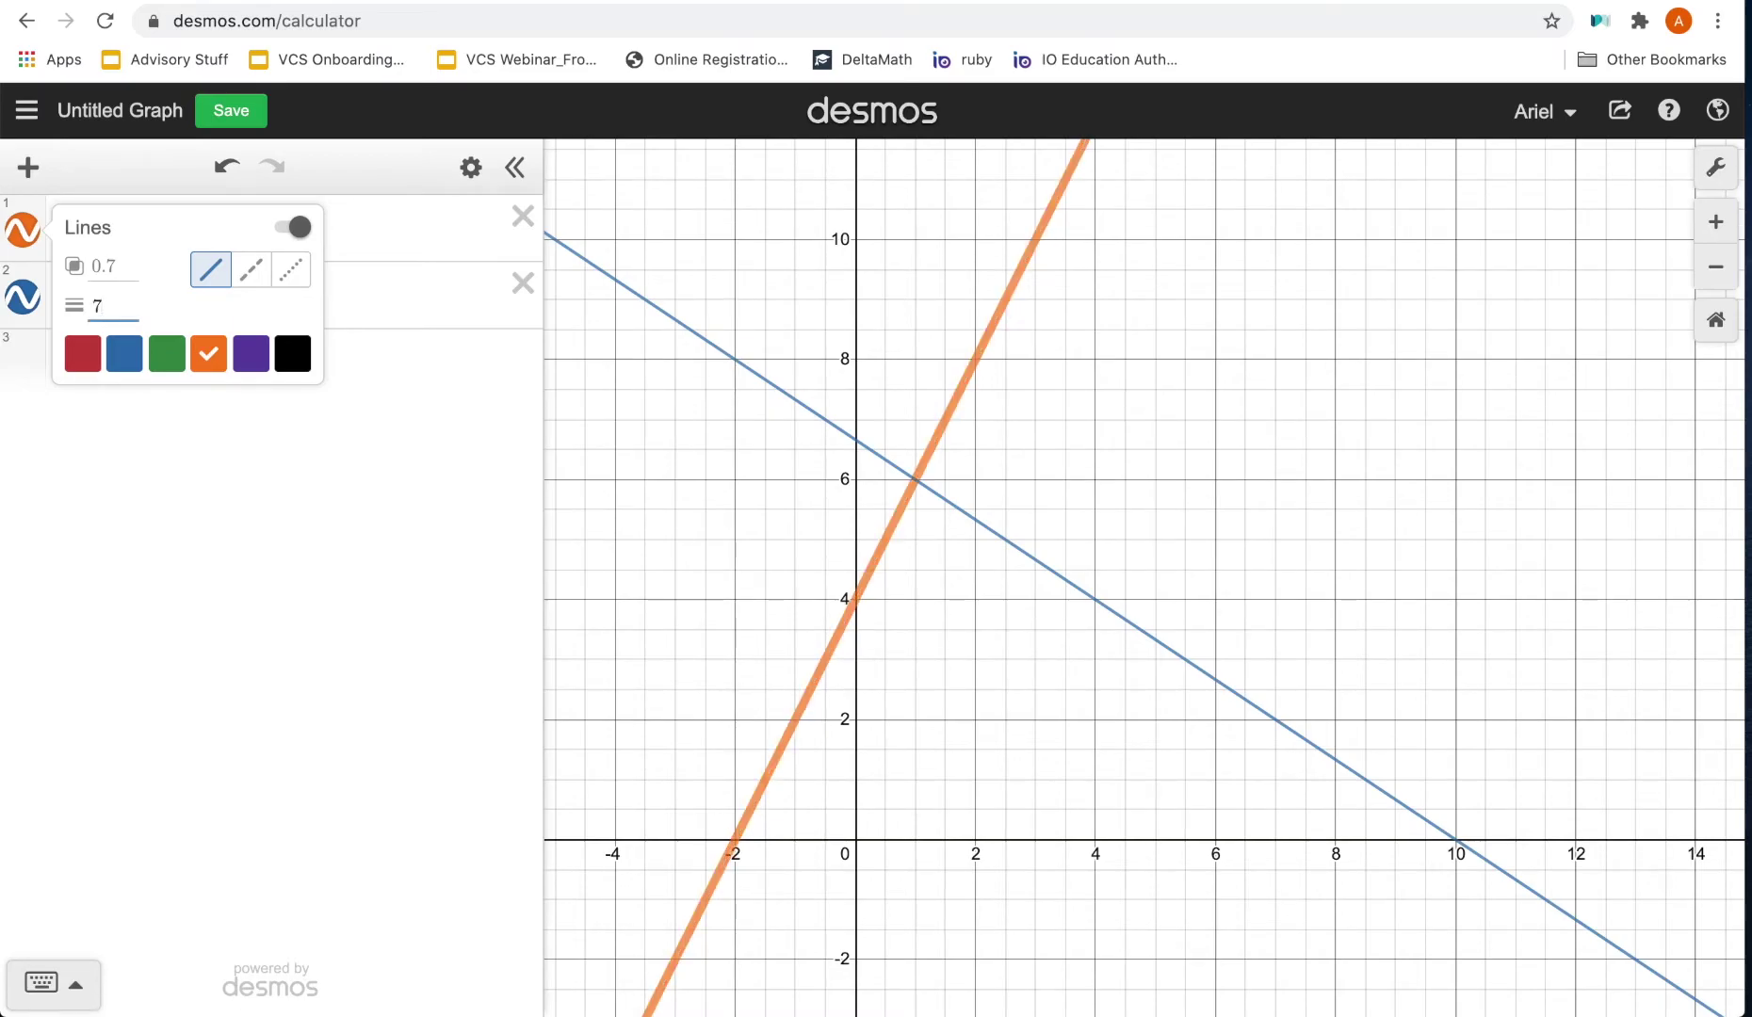
{"action": "key", "text": "BackSpace"}
{"action": "type", "text": "1.25"}
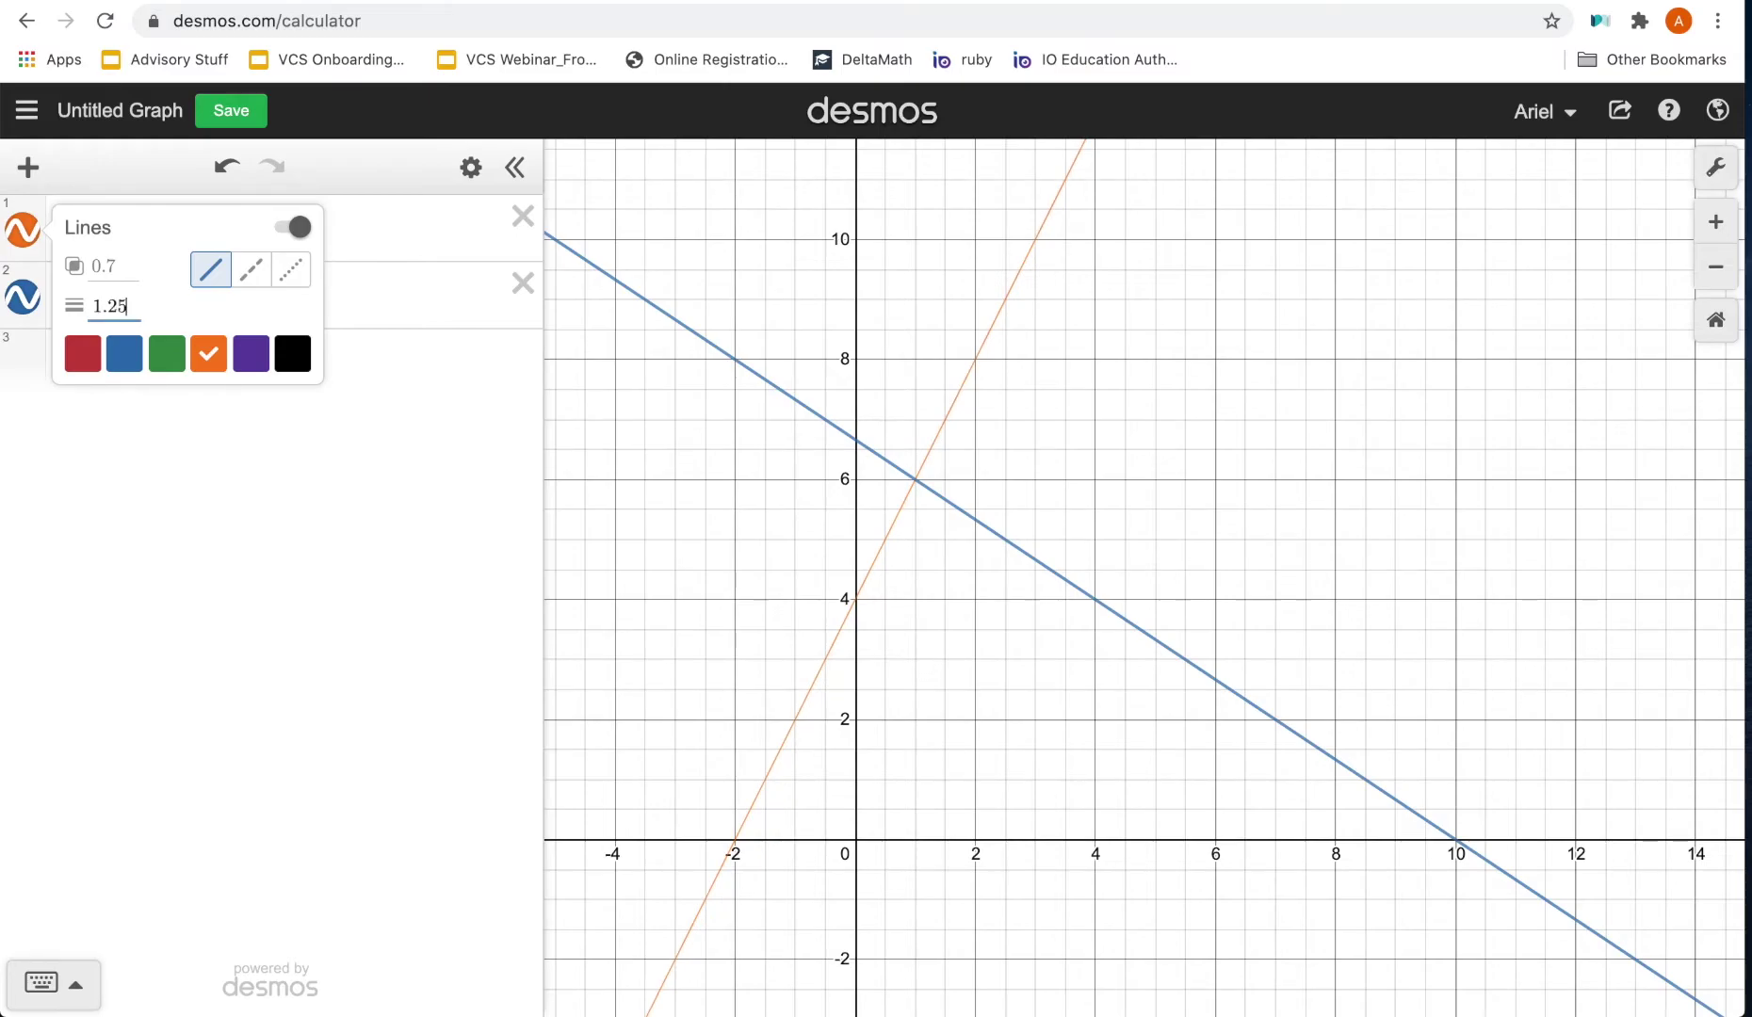
{"action": "key", "text": "BackSpace"}
{"action": "key", "text": "BackSpace"}
{"action": "key", "text": "BackSpace"}
{"action": "key", "text": "BackSpace"}
{"action": "type", "text": "2.5"}
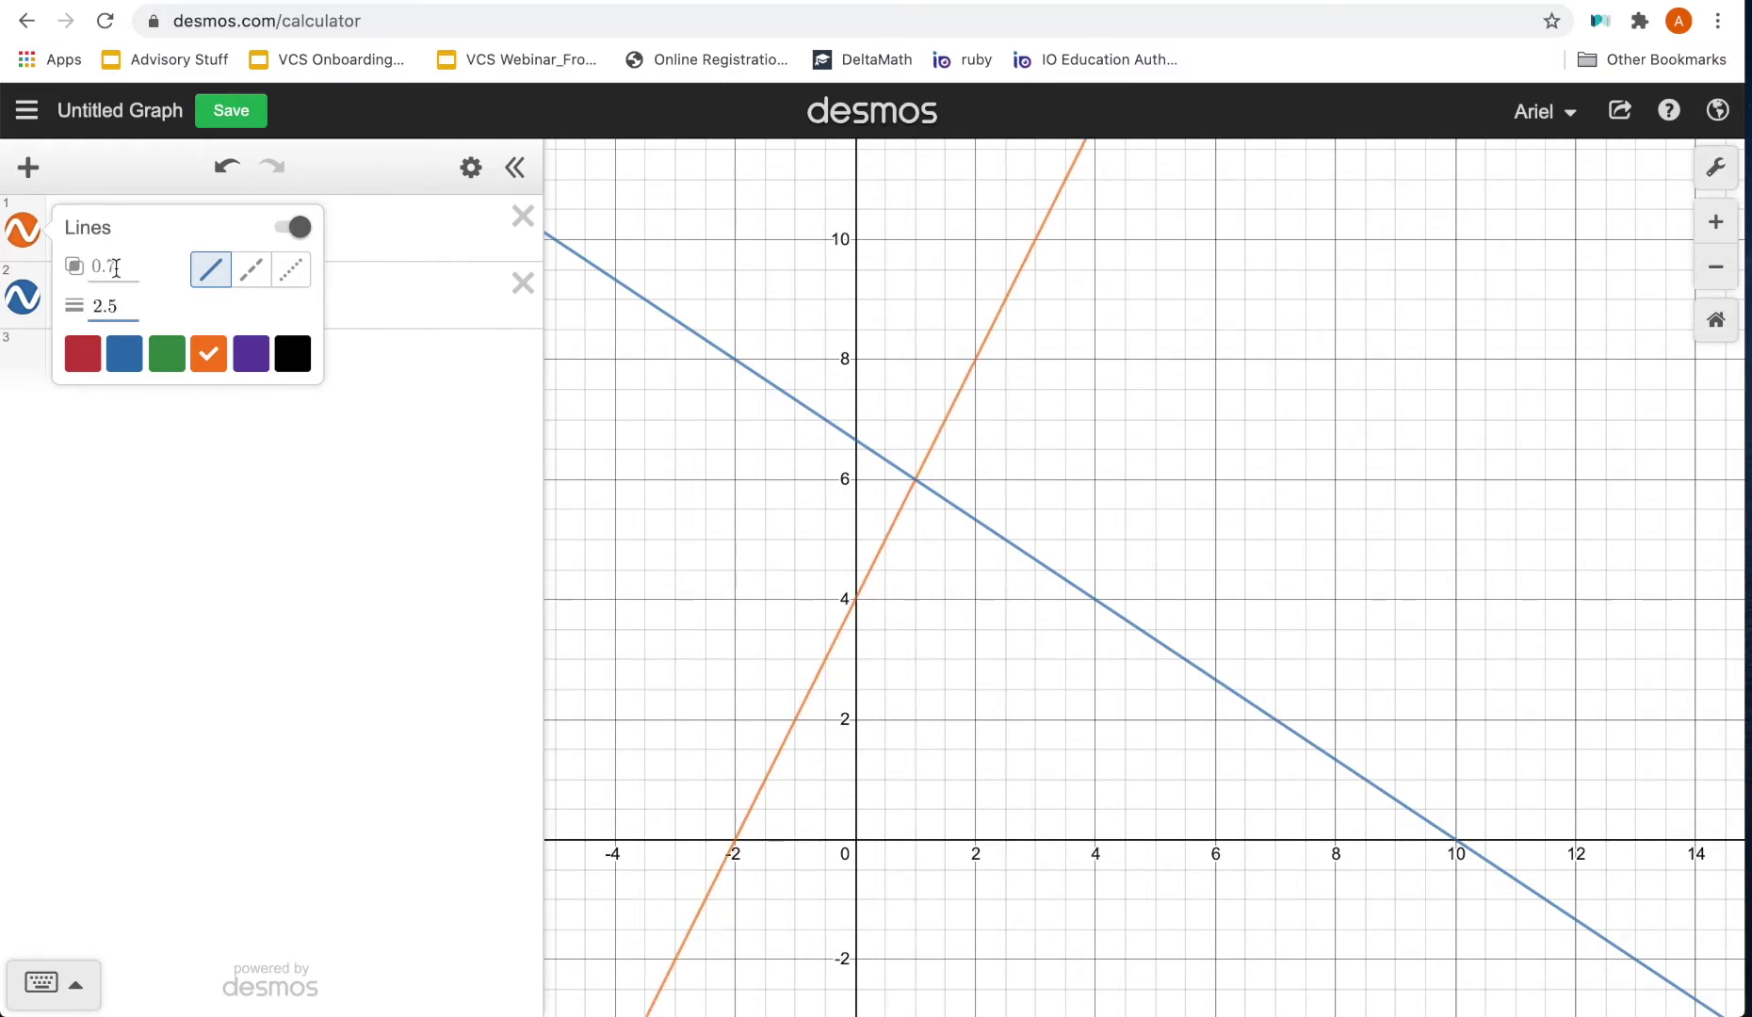
{"action": "left_click", "coordinate": [162, 409]}
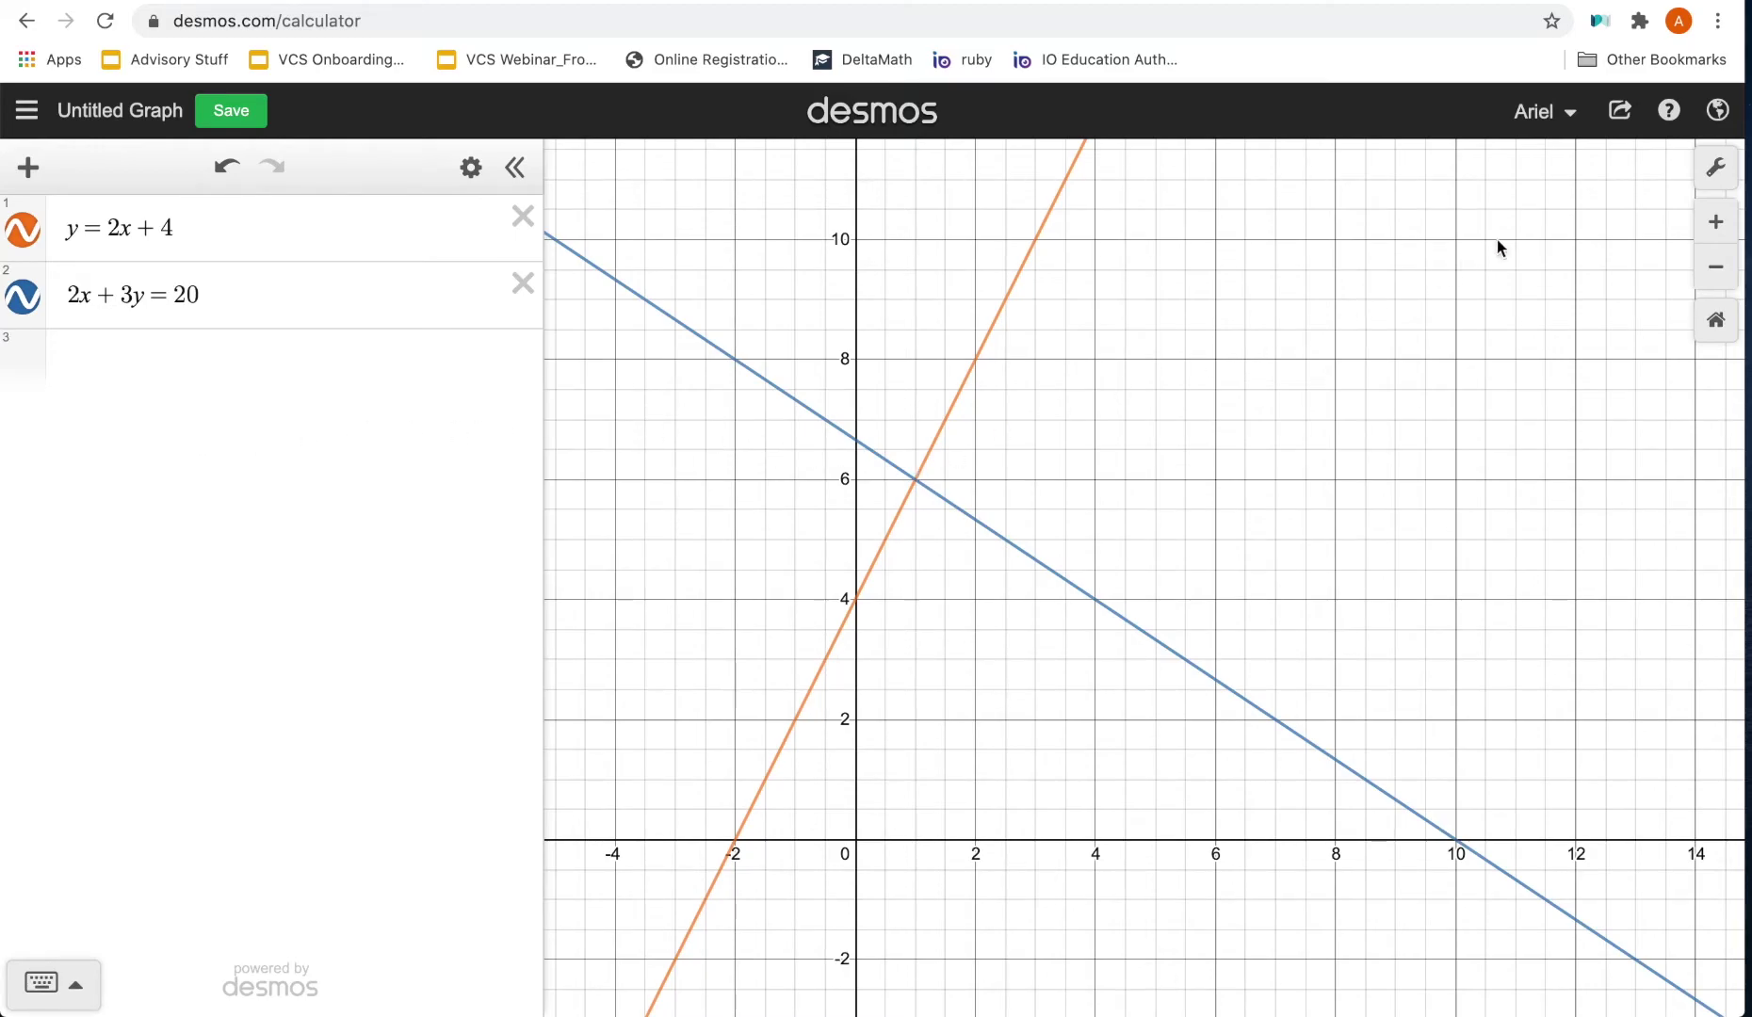
- Set the graph's x-axis range from 0 to 15
{"action": "left_click", "coordinate": [1712, 171]}
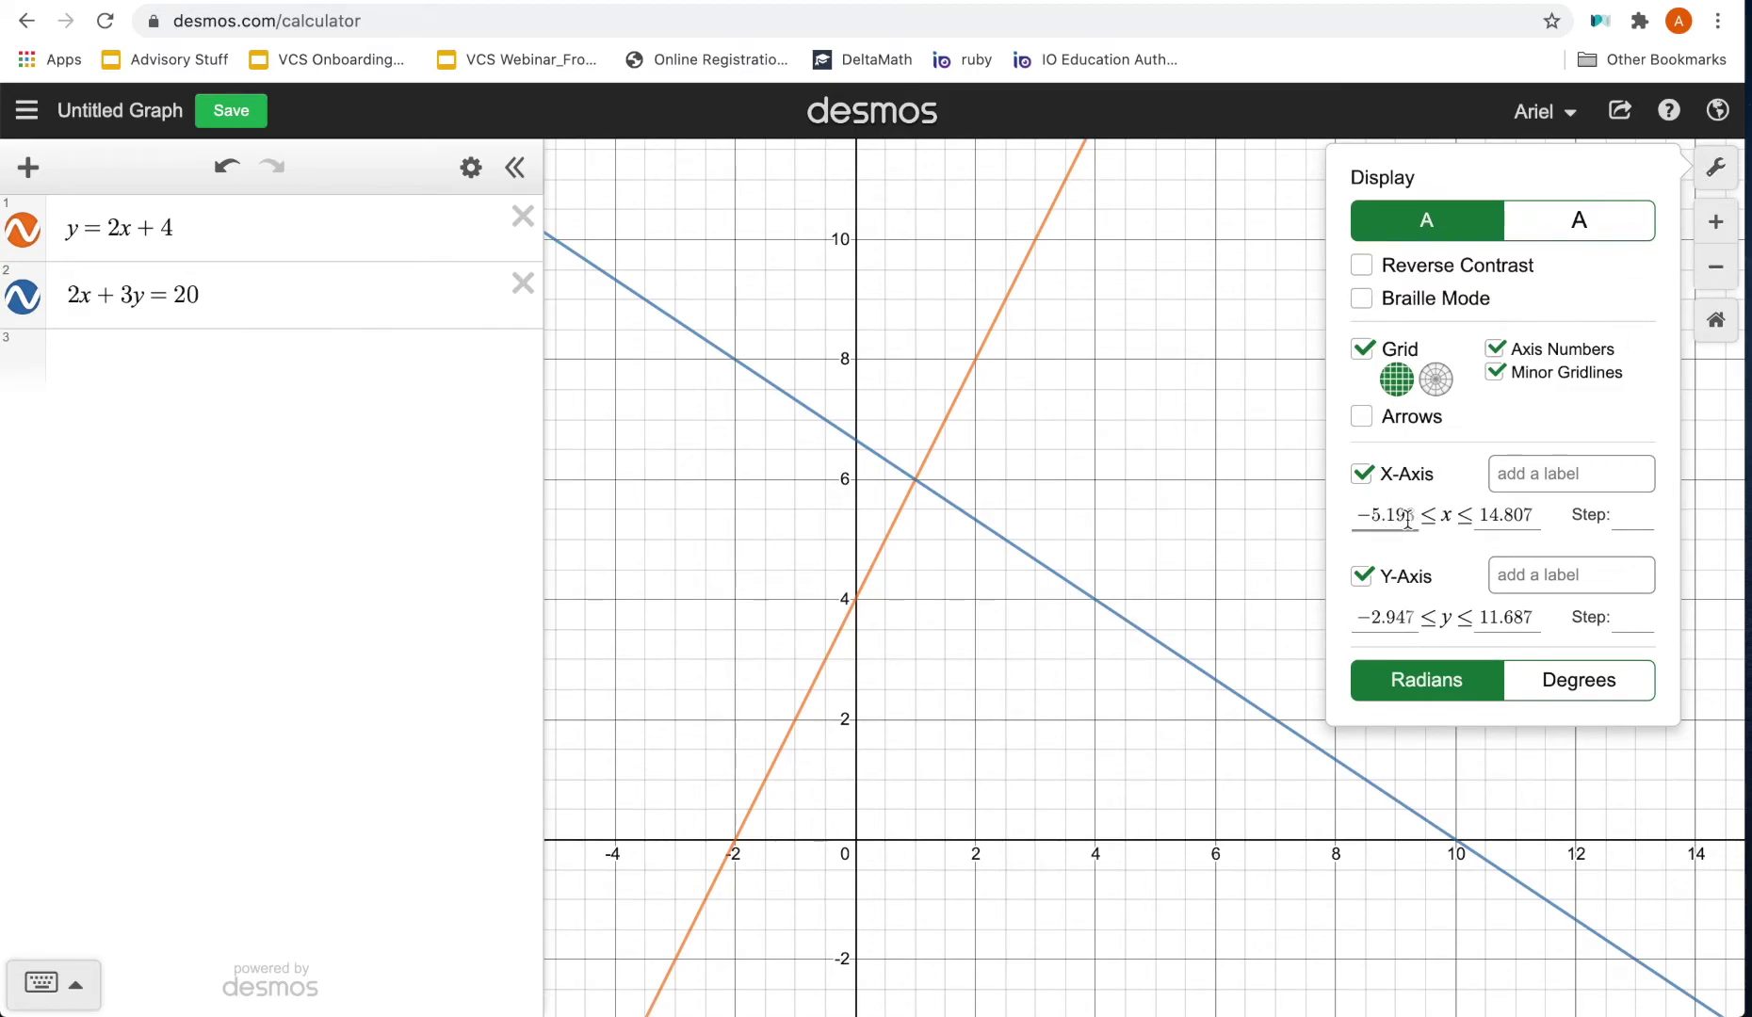
{"action": "left_click_drag", "start_coordinate": [1420, 515], "coordinate": [1313, 514]}
{"action": "type", "text": "0"}
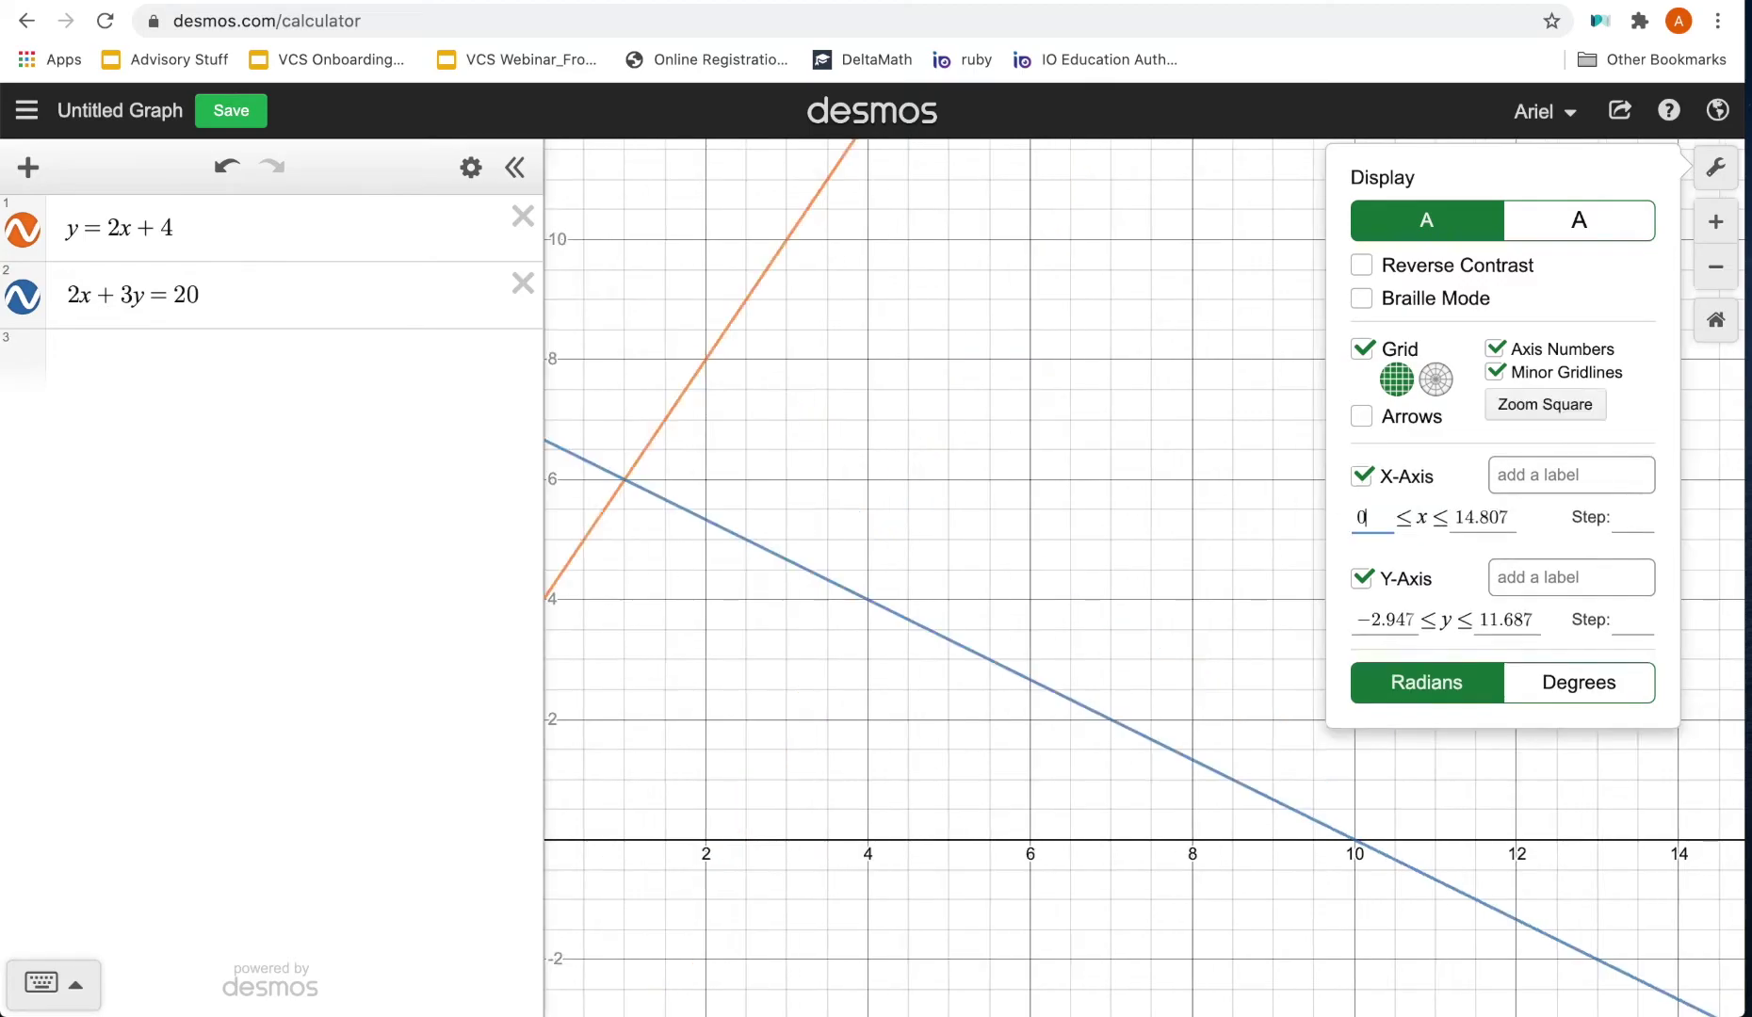
{"action": "key", "text": "Tab"}
{"action": "type", "text": "15"}
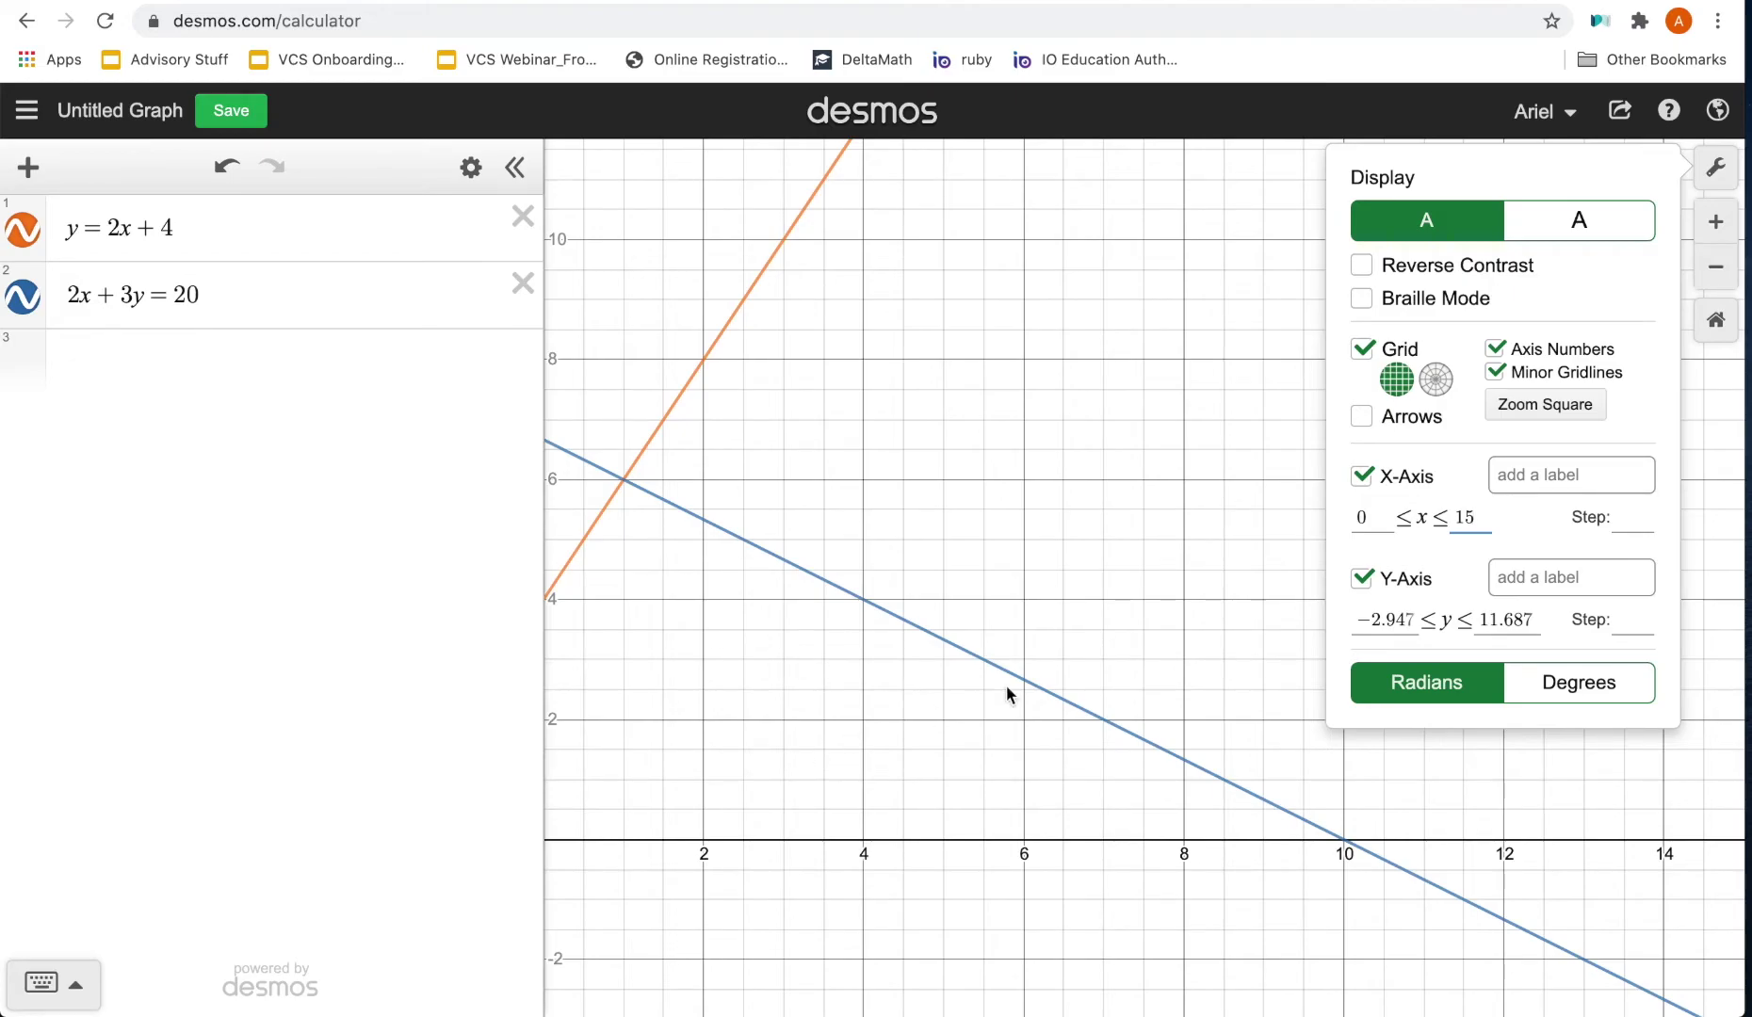
- Set the graph's y-axis range from 0 to 15
{"action": "left_click_drag", "start_coordinate": [1418, 622], "coordinate": [1338, 621]}
{"action": "type", "text": "0"}
{"action": "key", "text": "Tab"}
{"action": "type", "text": "15"}
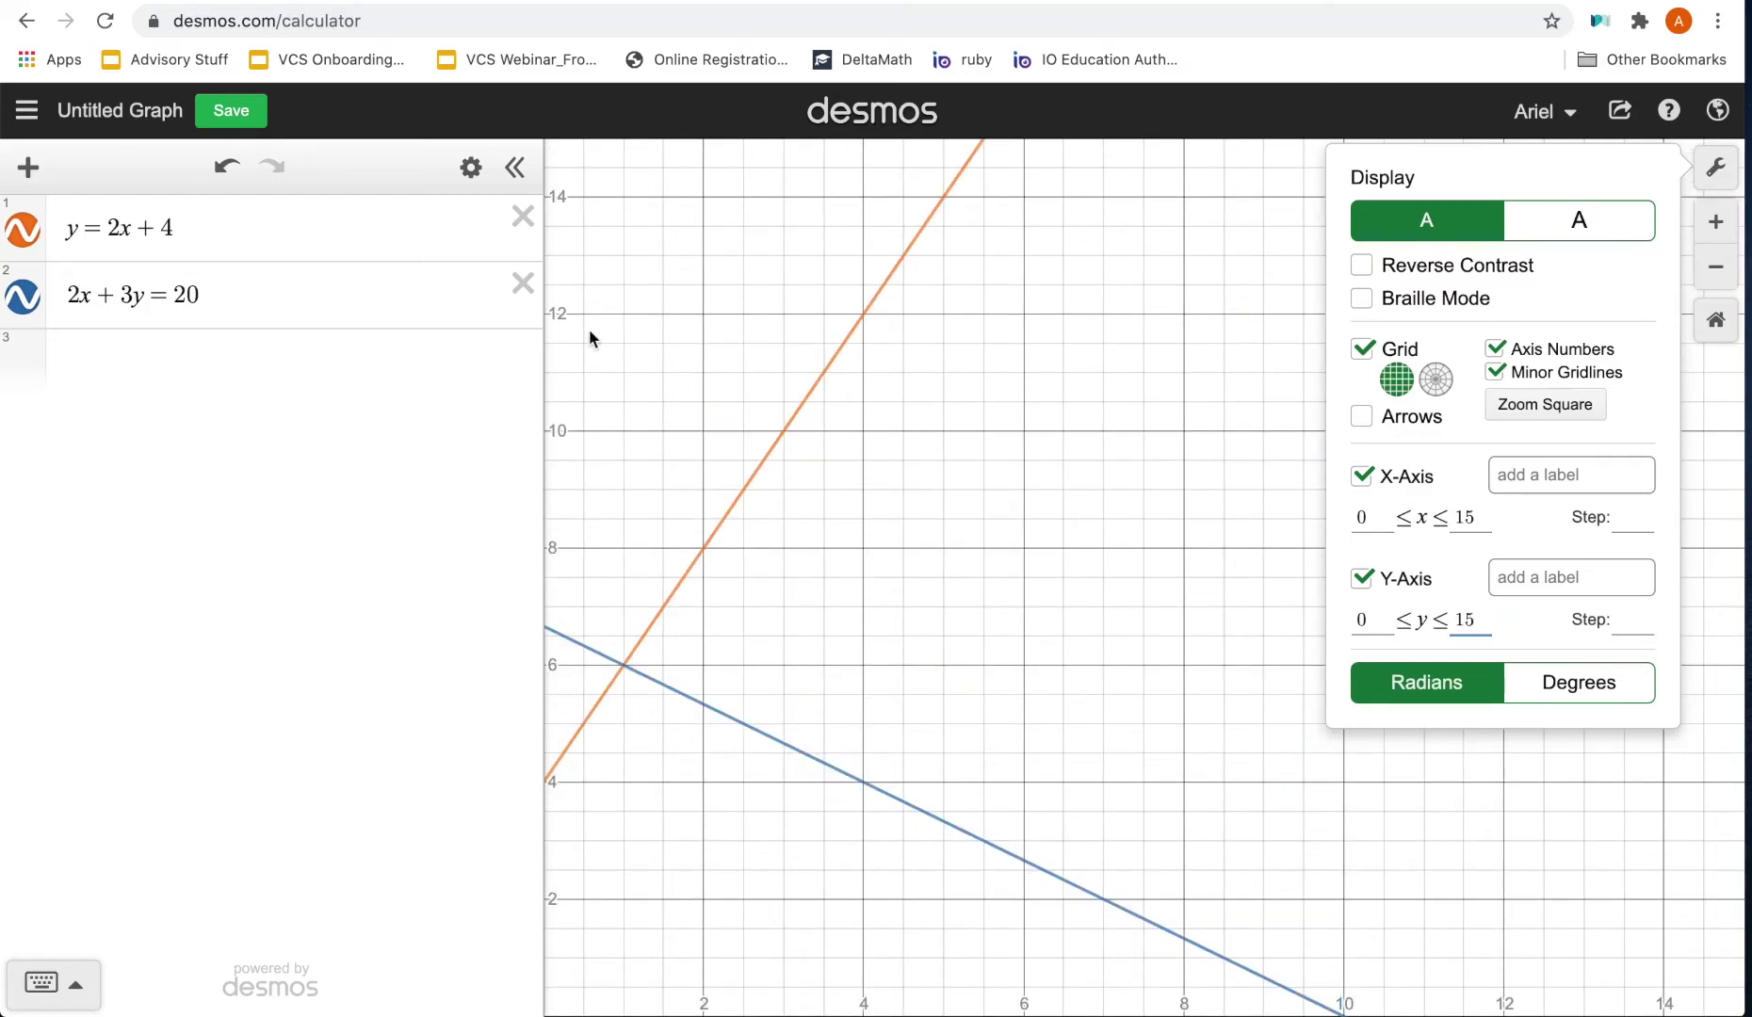
- Set the lower limit of both the x-axis and the y-axis to -1
{"action": "left_click", "coordinate": [1366, 520]}
{"action": "key", "text": "BackSpace"}
{"action": "type", "text": "-1"}
{"action": "left_click", "coordinate": [1368, 620]}
{"action": "key", "text": "BackSpace"}
{"action": "type", "text": "-1"}
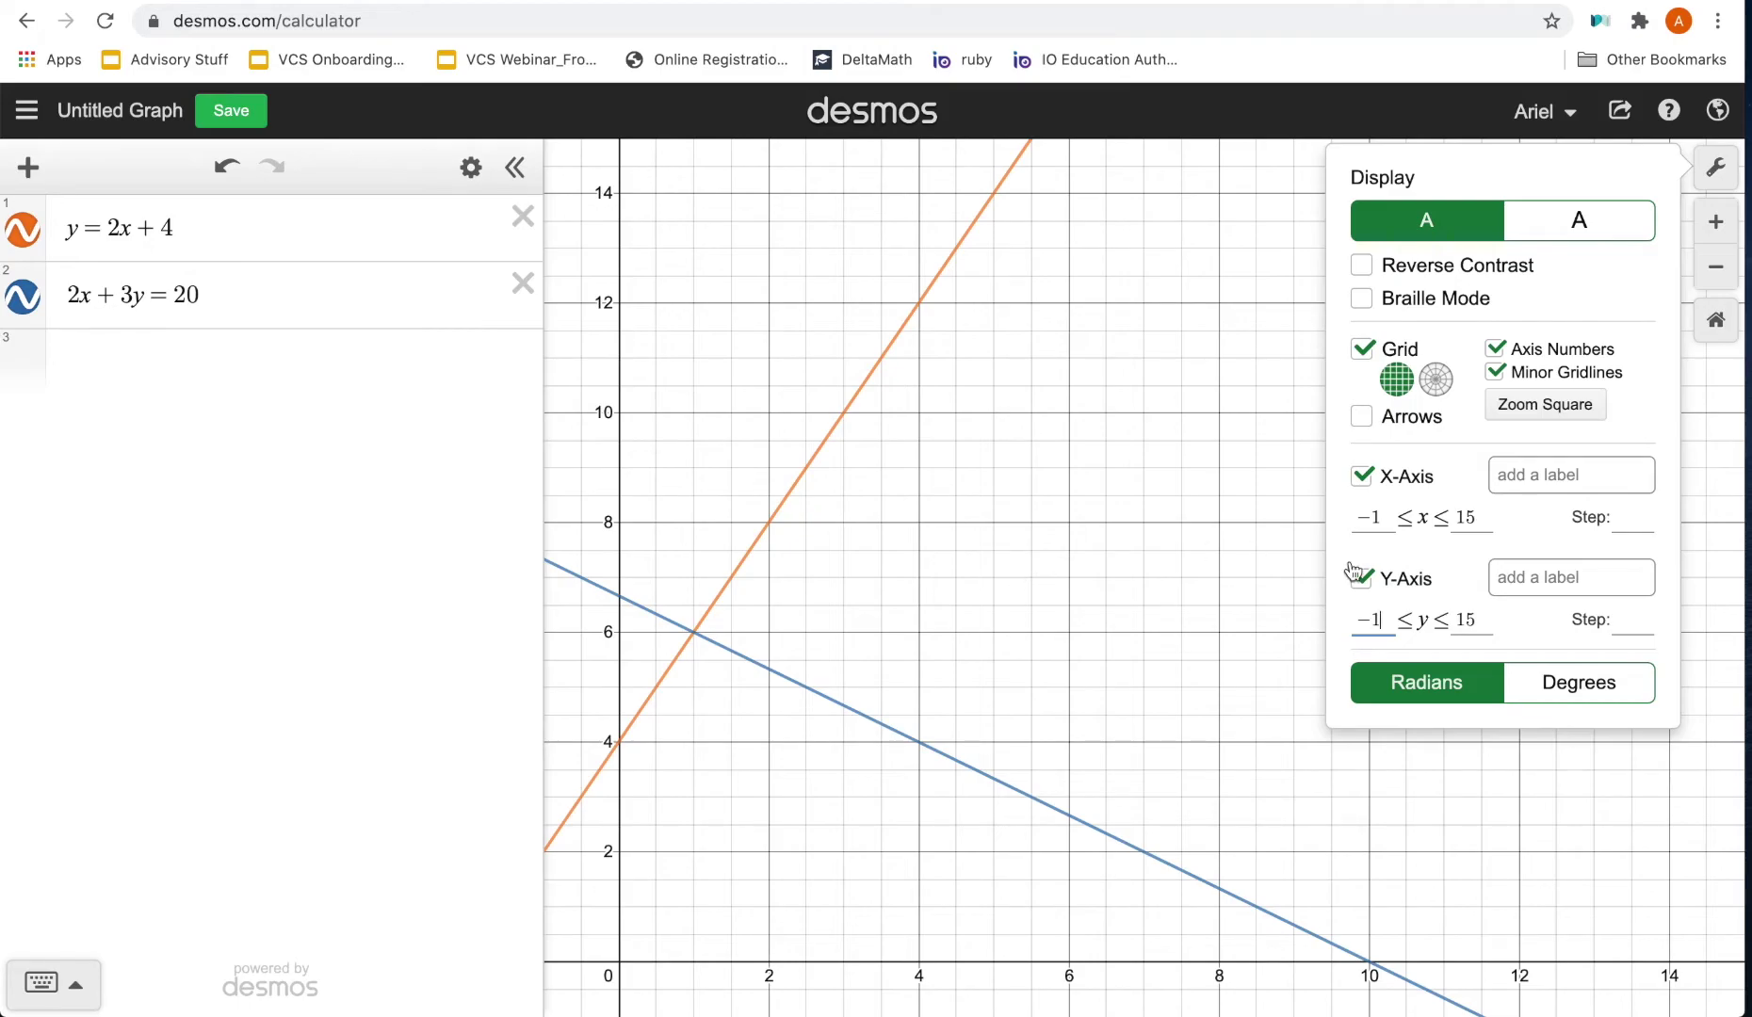
- Label the x-axis "hours worked" and the y-axis "money earned", and close the graph settings
{"action": "left_click", "coordinate": [1549, 480]}
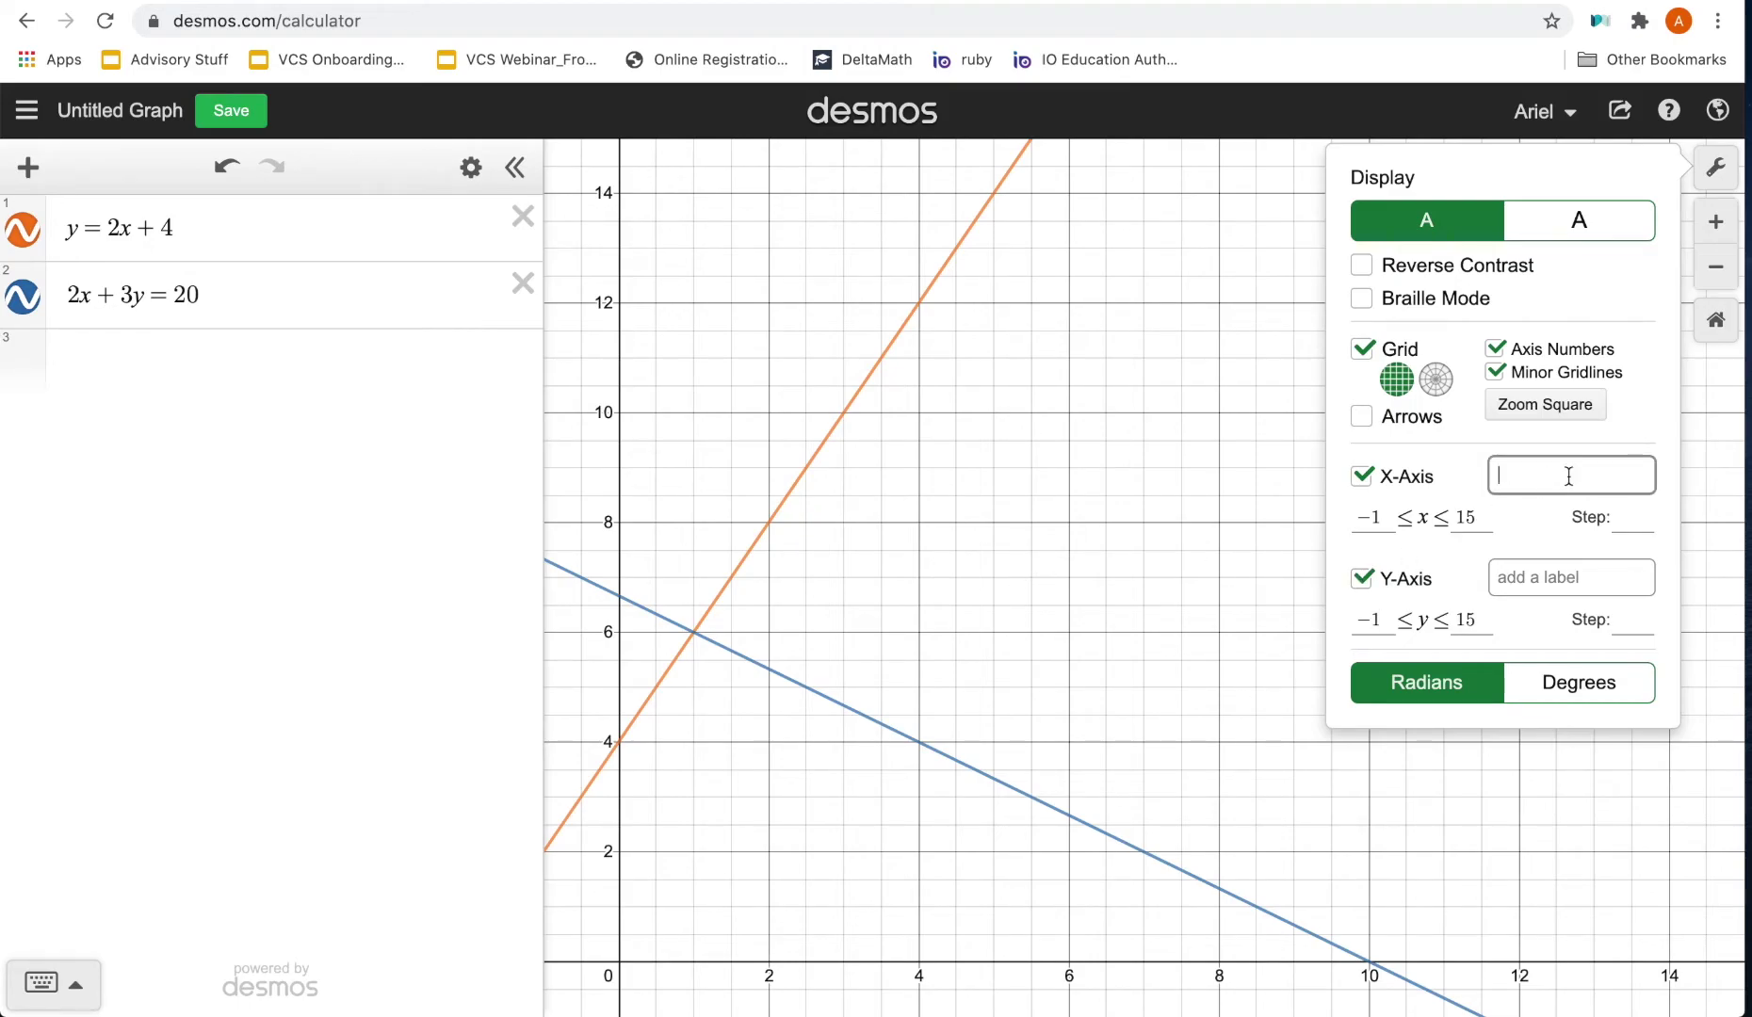
{"action": "type", "text": "hours worked"}
{"action": "left_click", "coordinate": [1556, 576]}
{"action": "type", "text": "money earned"}
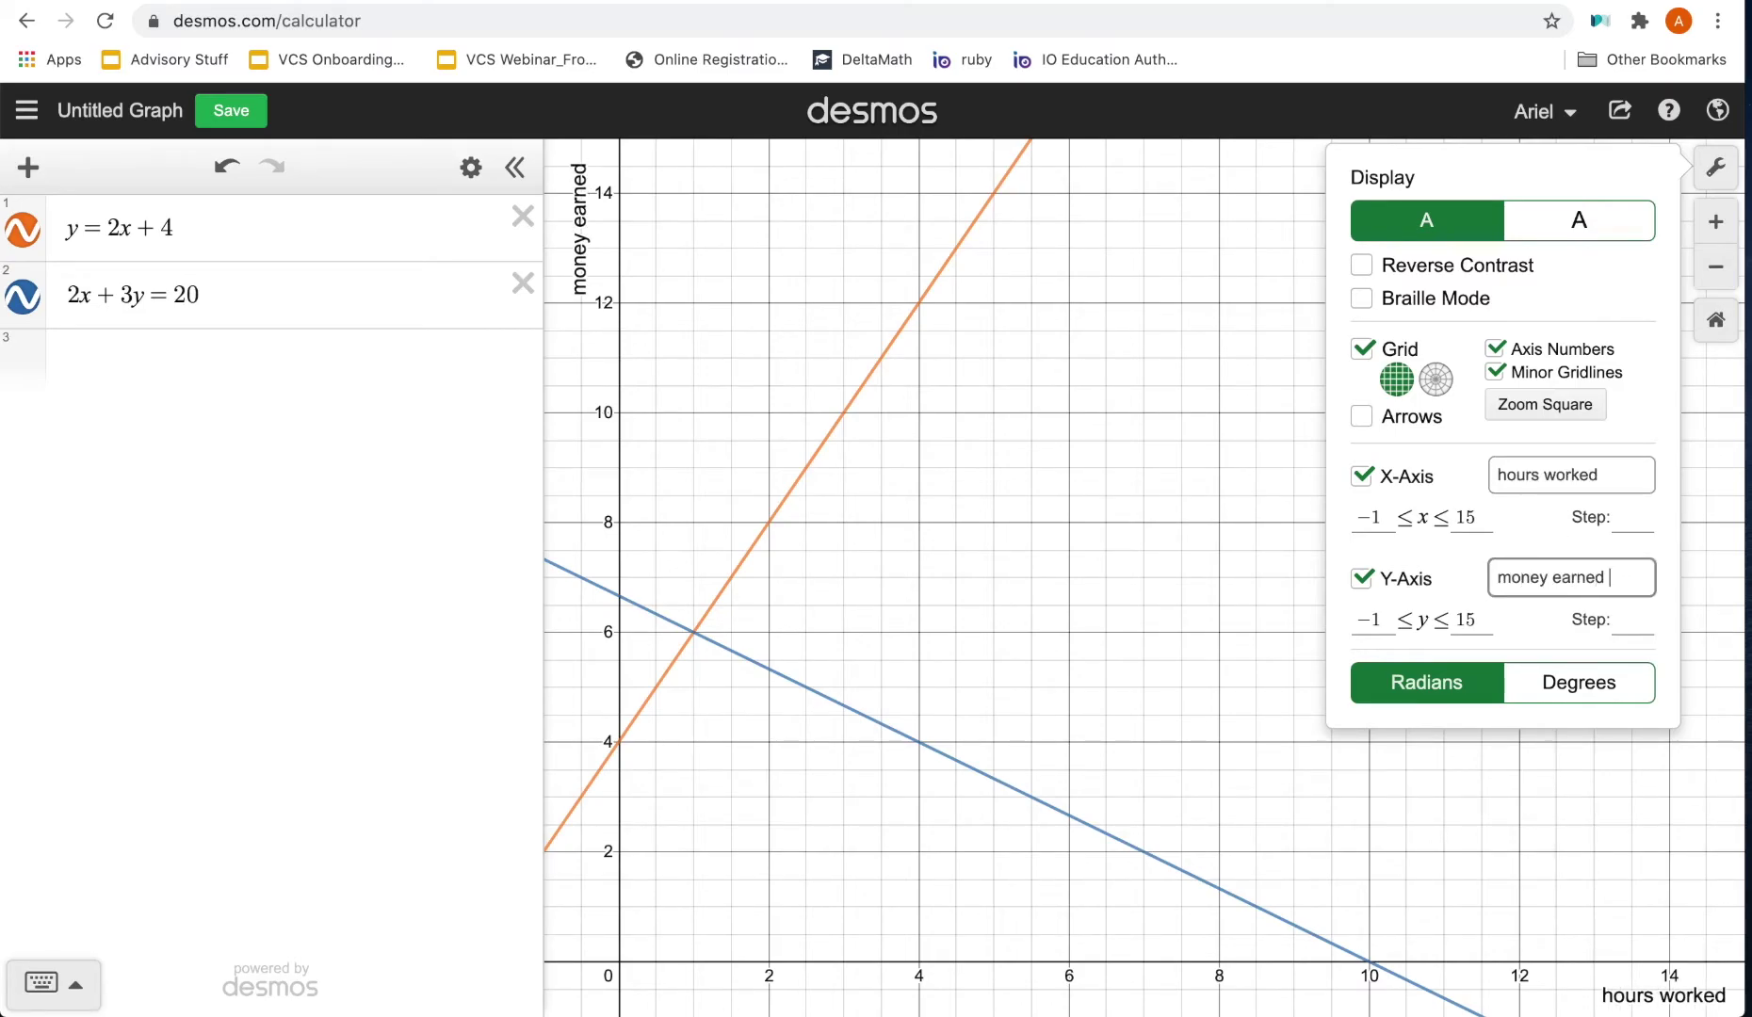
{"action": "left_click", "coordinate": [1155, 671]}
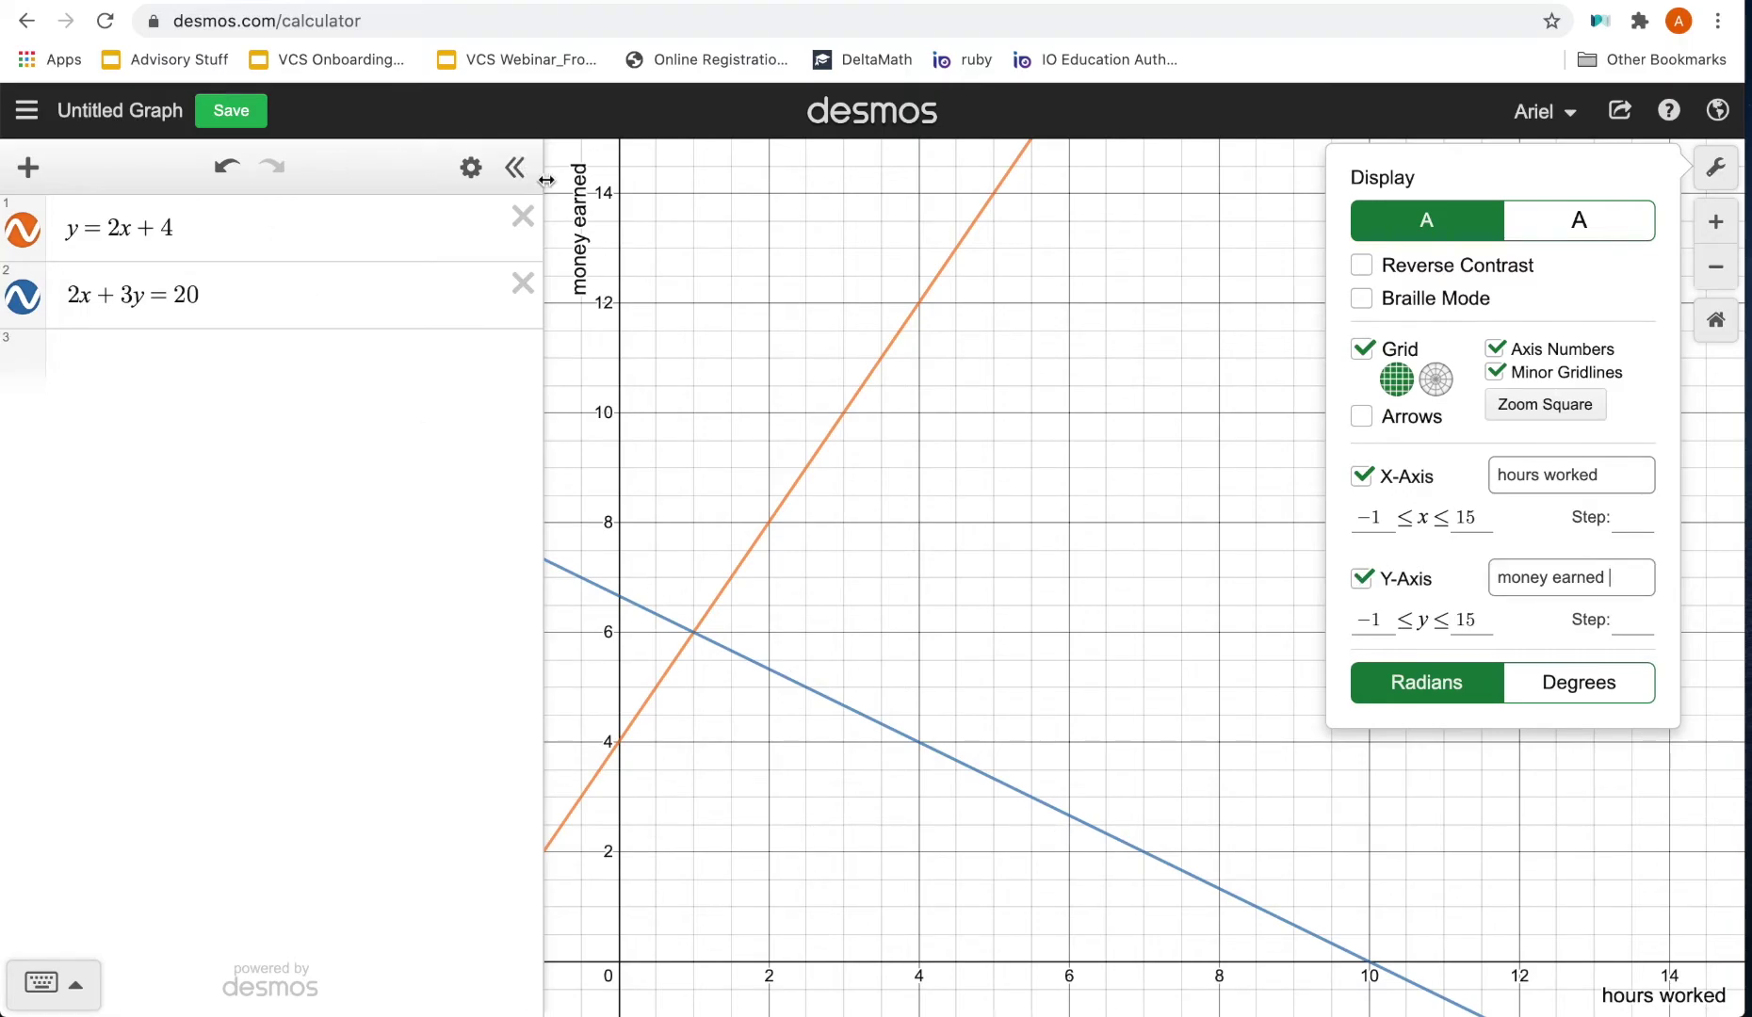
{"action": "left_click", "coordinate": [1010, 322]}
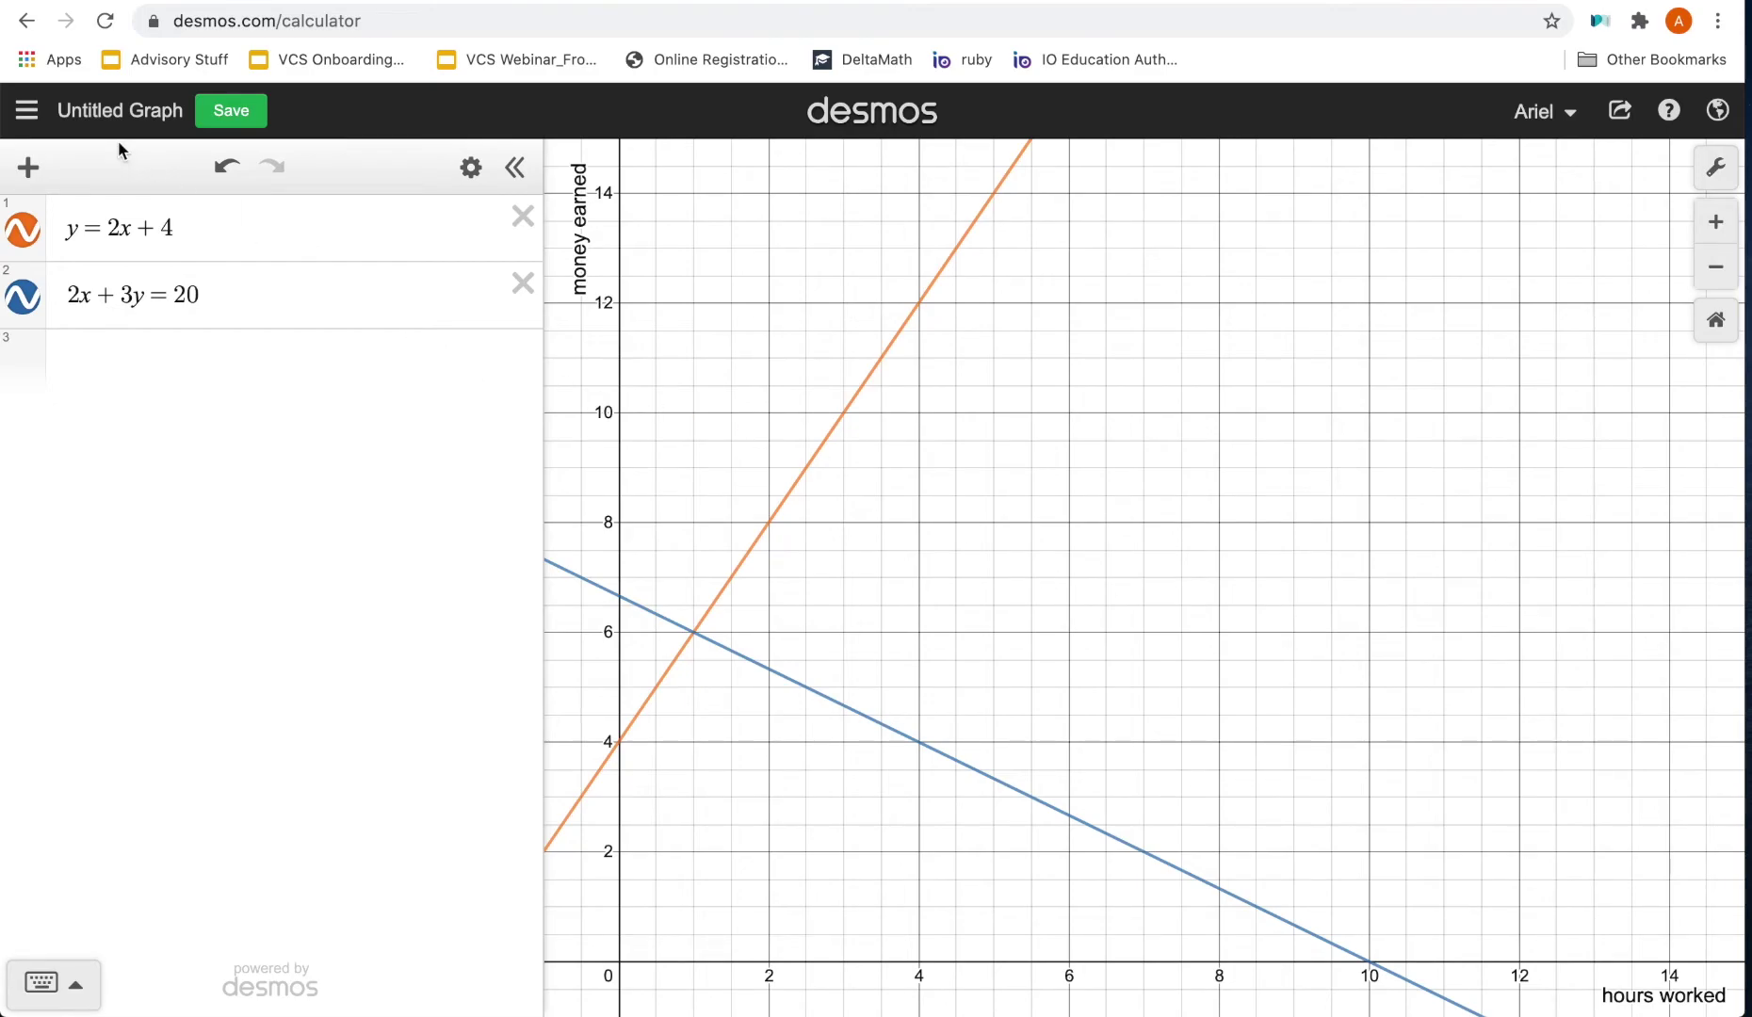
- Save the graph with the title "System of Equations"
{"action": "left_click", "coordinate": [108, 113]}
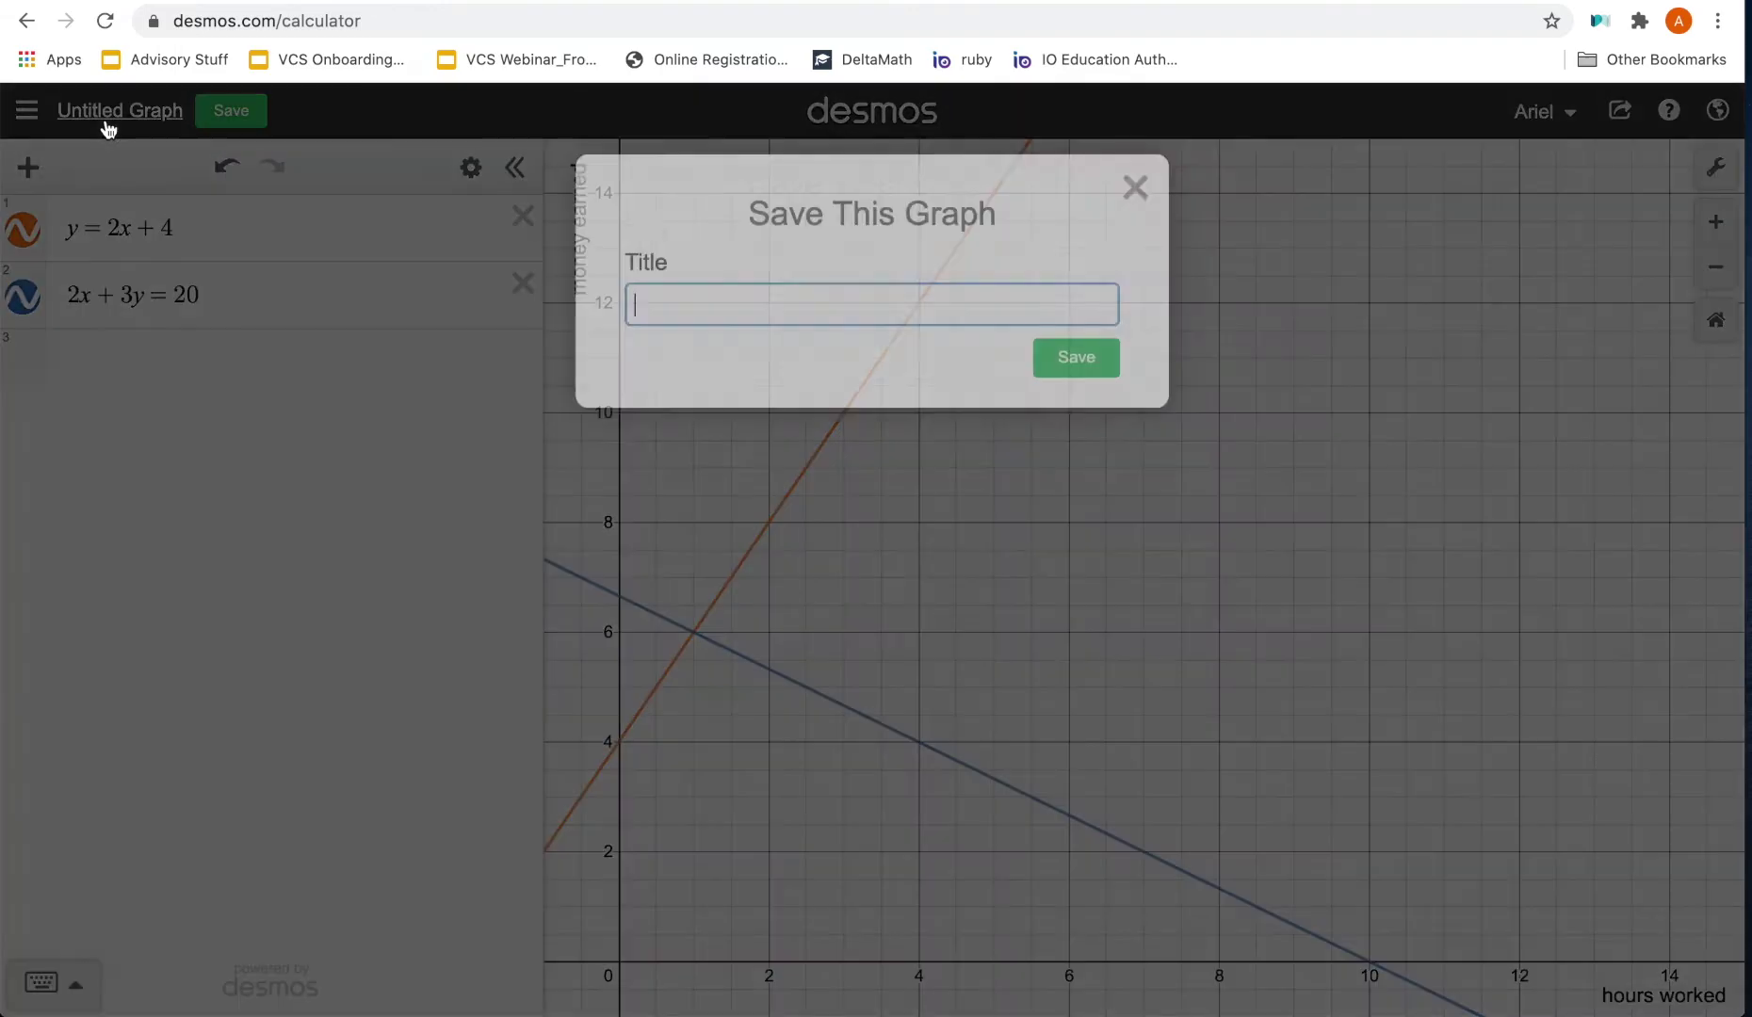
{"action": "type", "text": "Sy"}
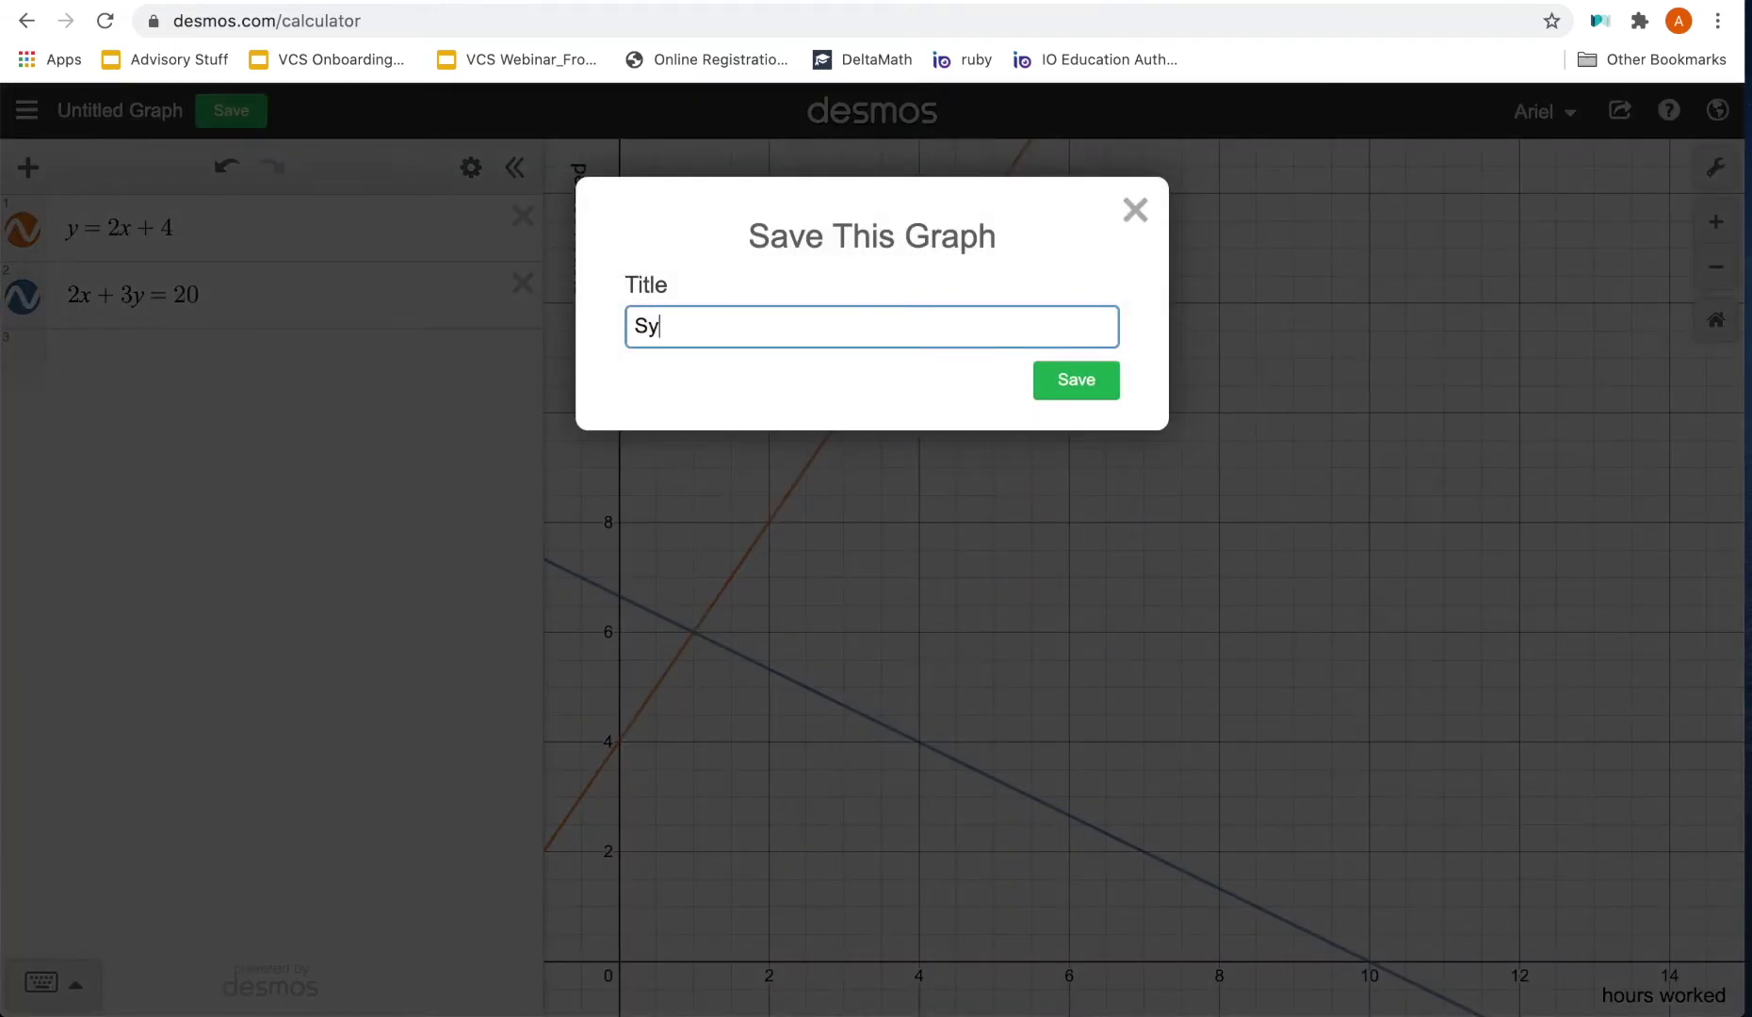
{"action": "type", "text": "stem of Equations"}
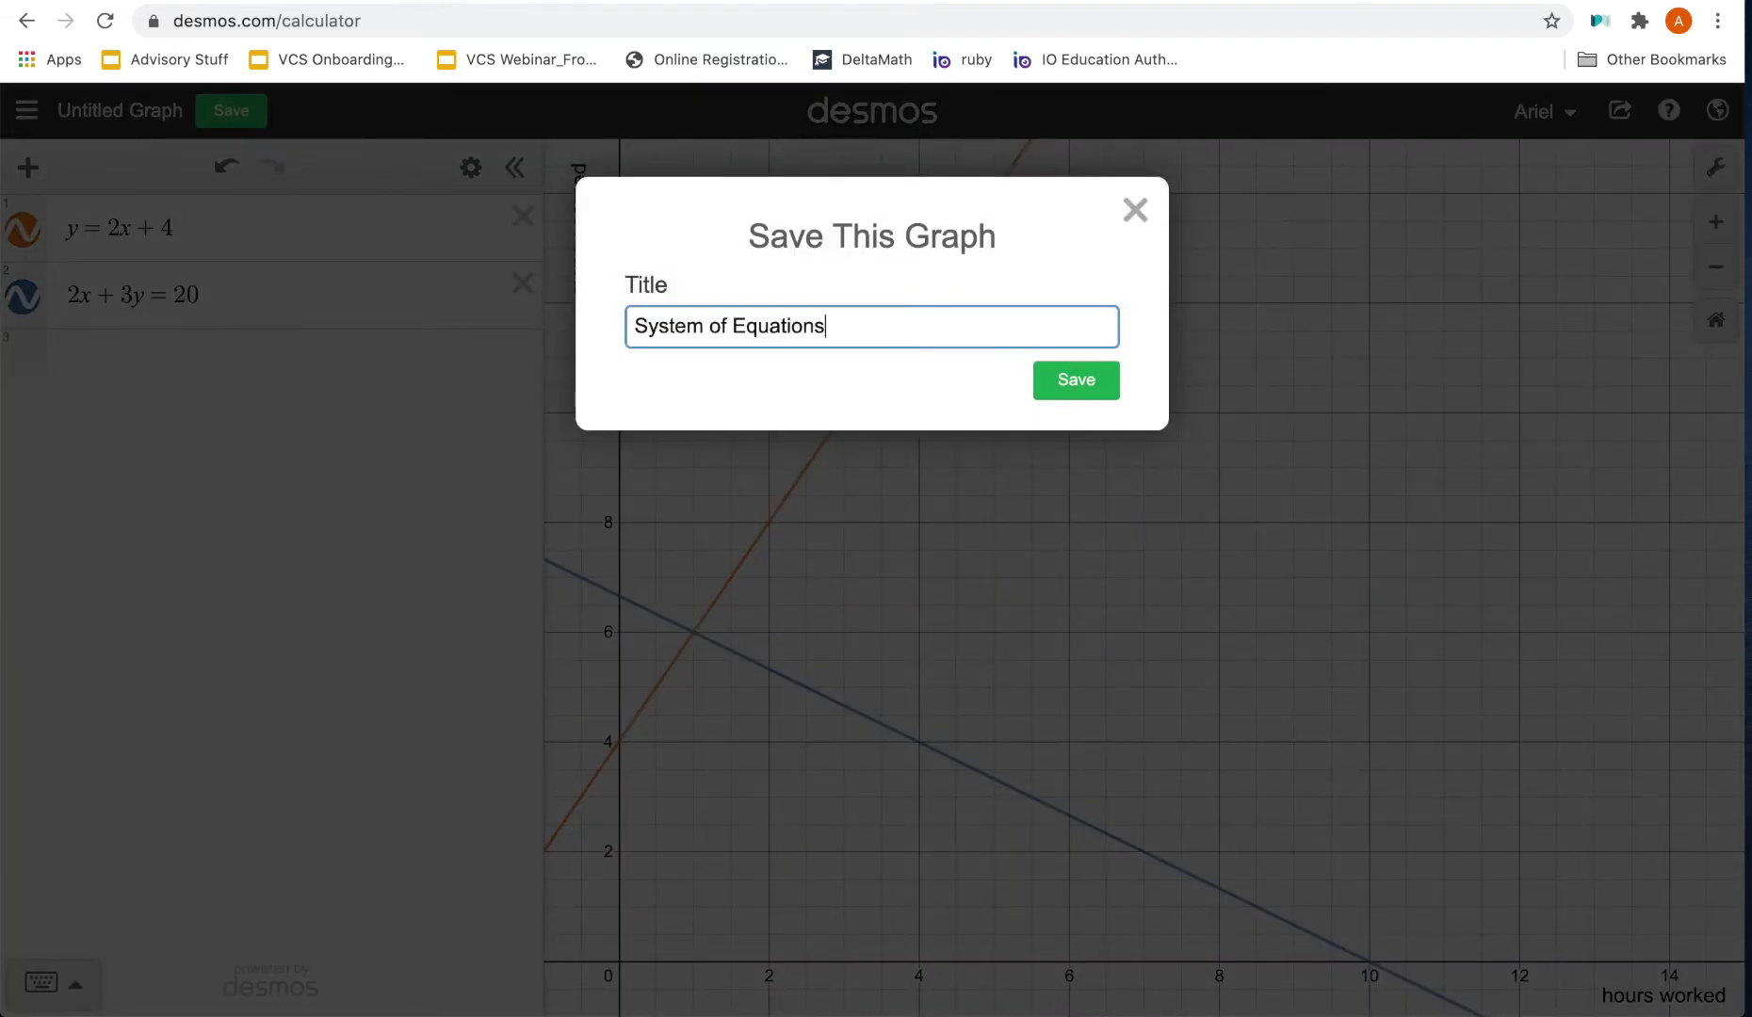
{"action": "left_click", "coordinate": [1123, 367]}
{"action": "left_click", "coordinate": [1081, 384]}
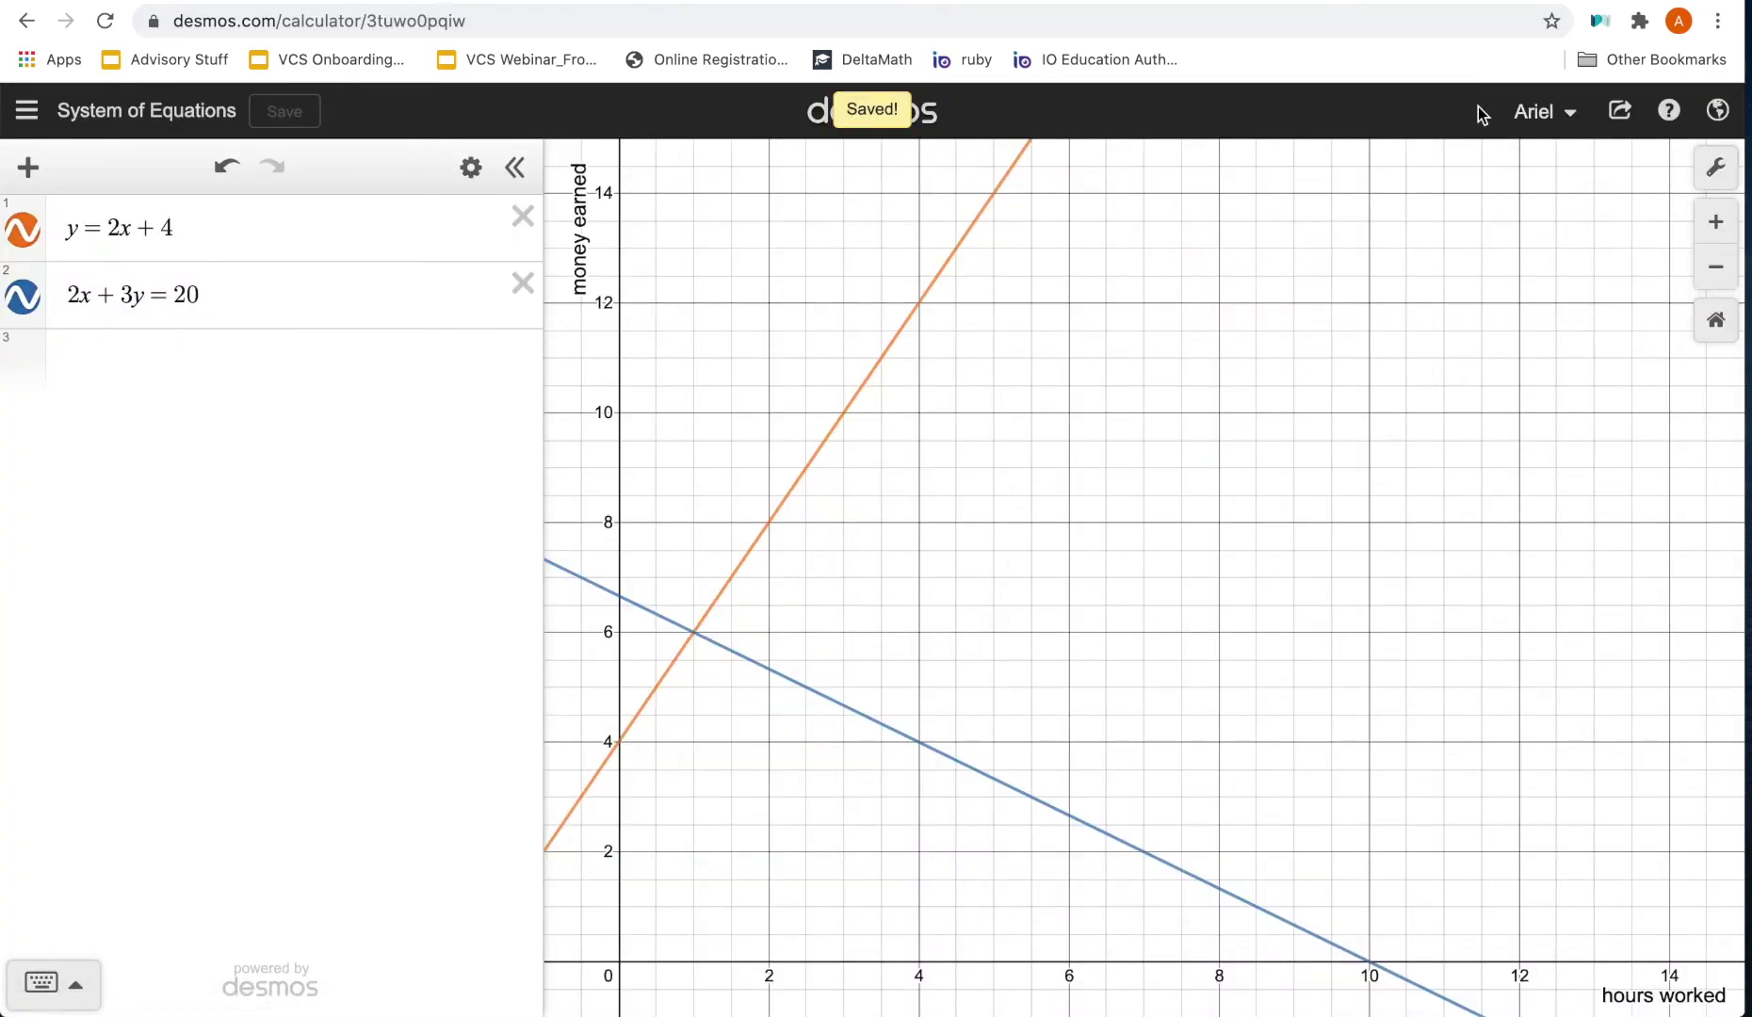
- Open the list of graphs and look through the saved graphs and the example graphs
{"action": "left_click", "coordinate": [23, 100]}
{"action": "scroll", "coordinate": [121, 526], "scroll_direction": "down", "scroll_amount": 10}
{"action": "scroll", "coordinate": [120, 526], "scroll_direction": "up", "scroll_amount": 12}
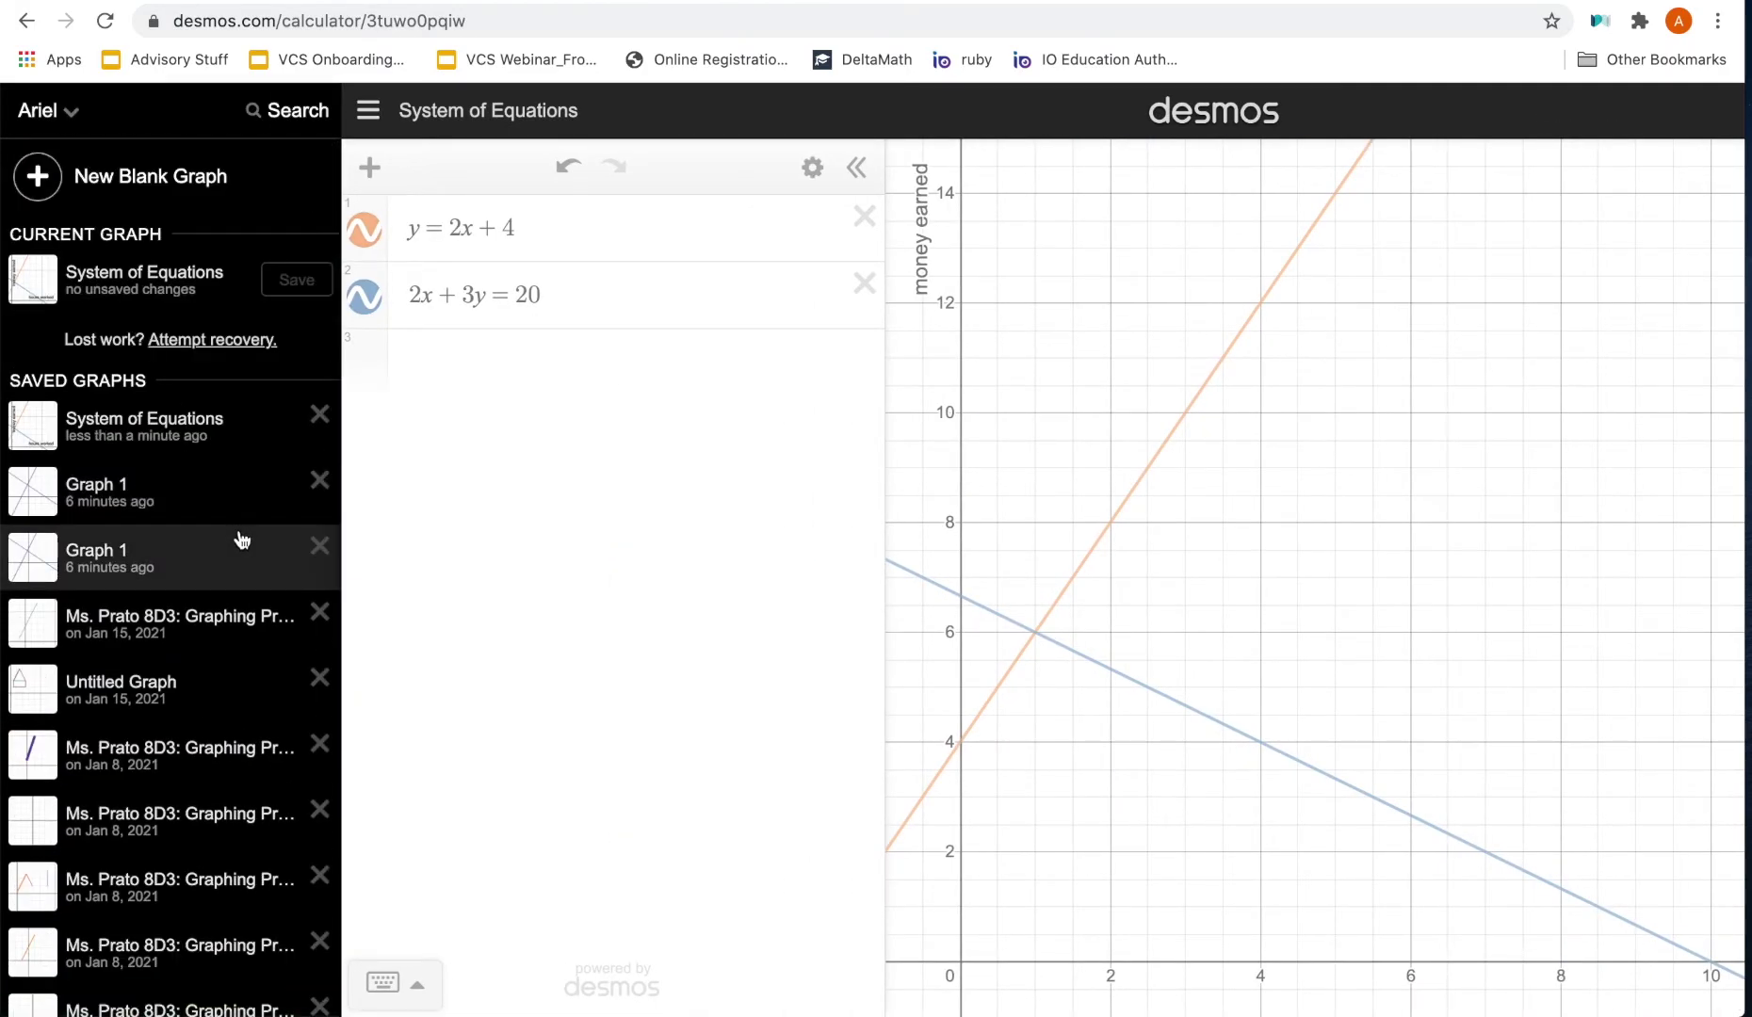
{"action": "scroll", "coordinate": [126, 565], "scroll_direction": "down", "scroll_amount": 15}
{"action": "scroll", "coordinate": [127, 565], "scroll_direction": "down", "scroll_amount": 5}
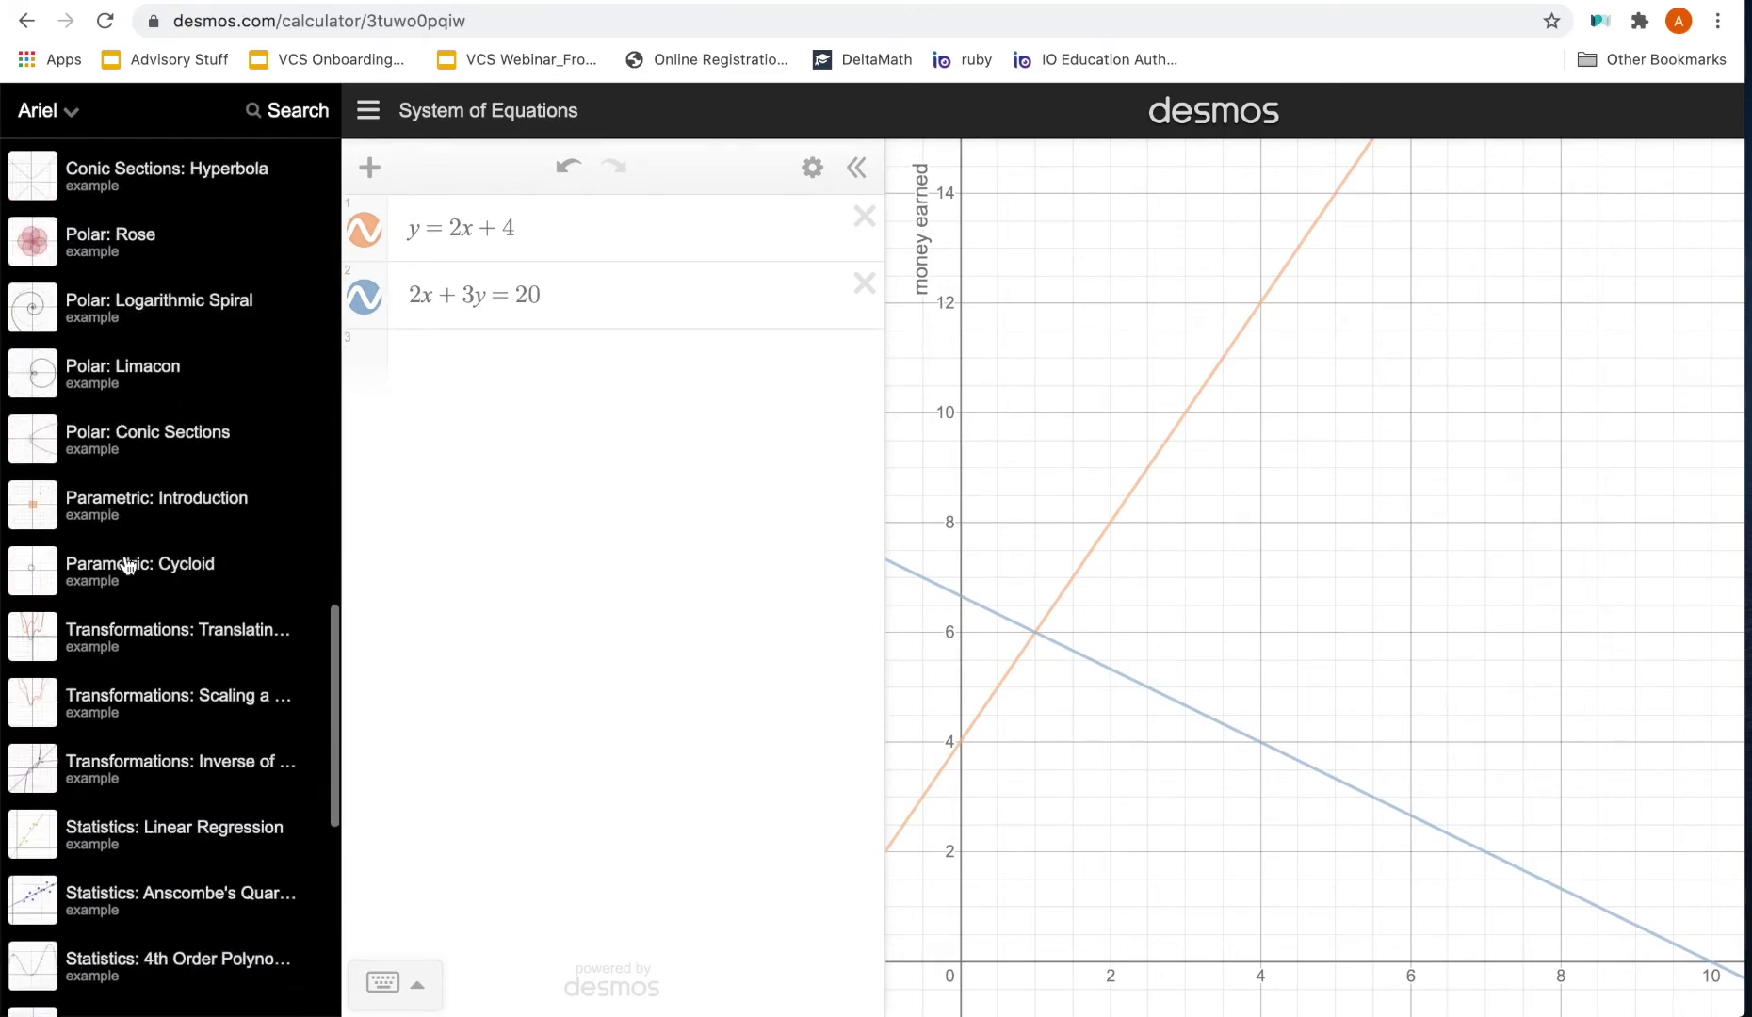
- Close the graph list and delete both equations from the System of Equations graph
{"action": "scroll", "coordinate": [127, 565], "scroll_direction": "up", "scroll_amount": 15}
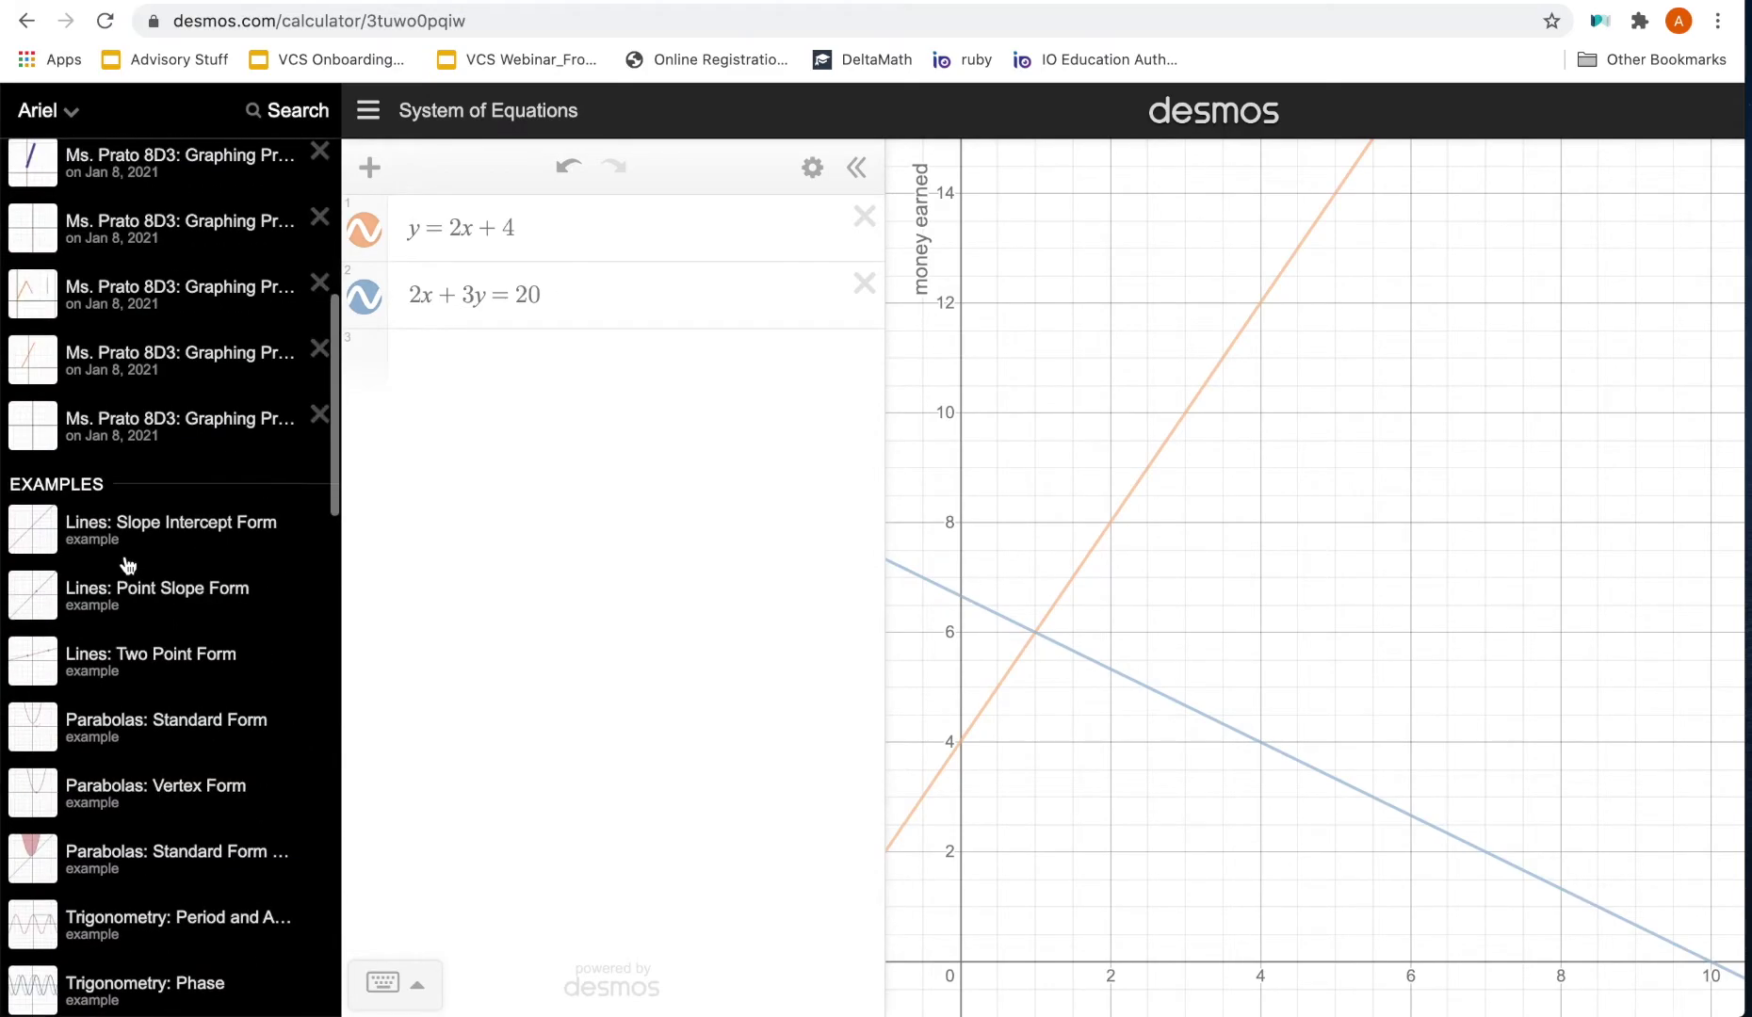
{"action": "left_click", "coordinate": [449, 550]}
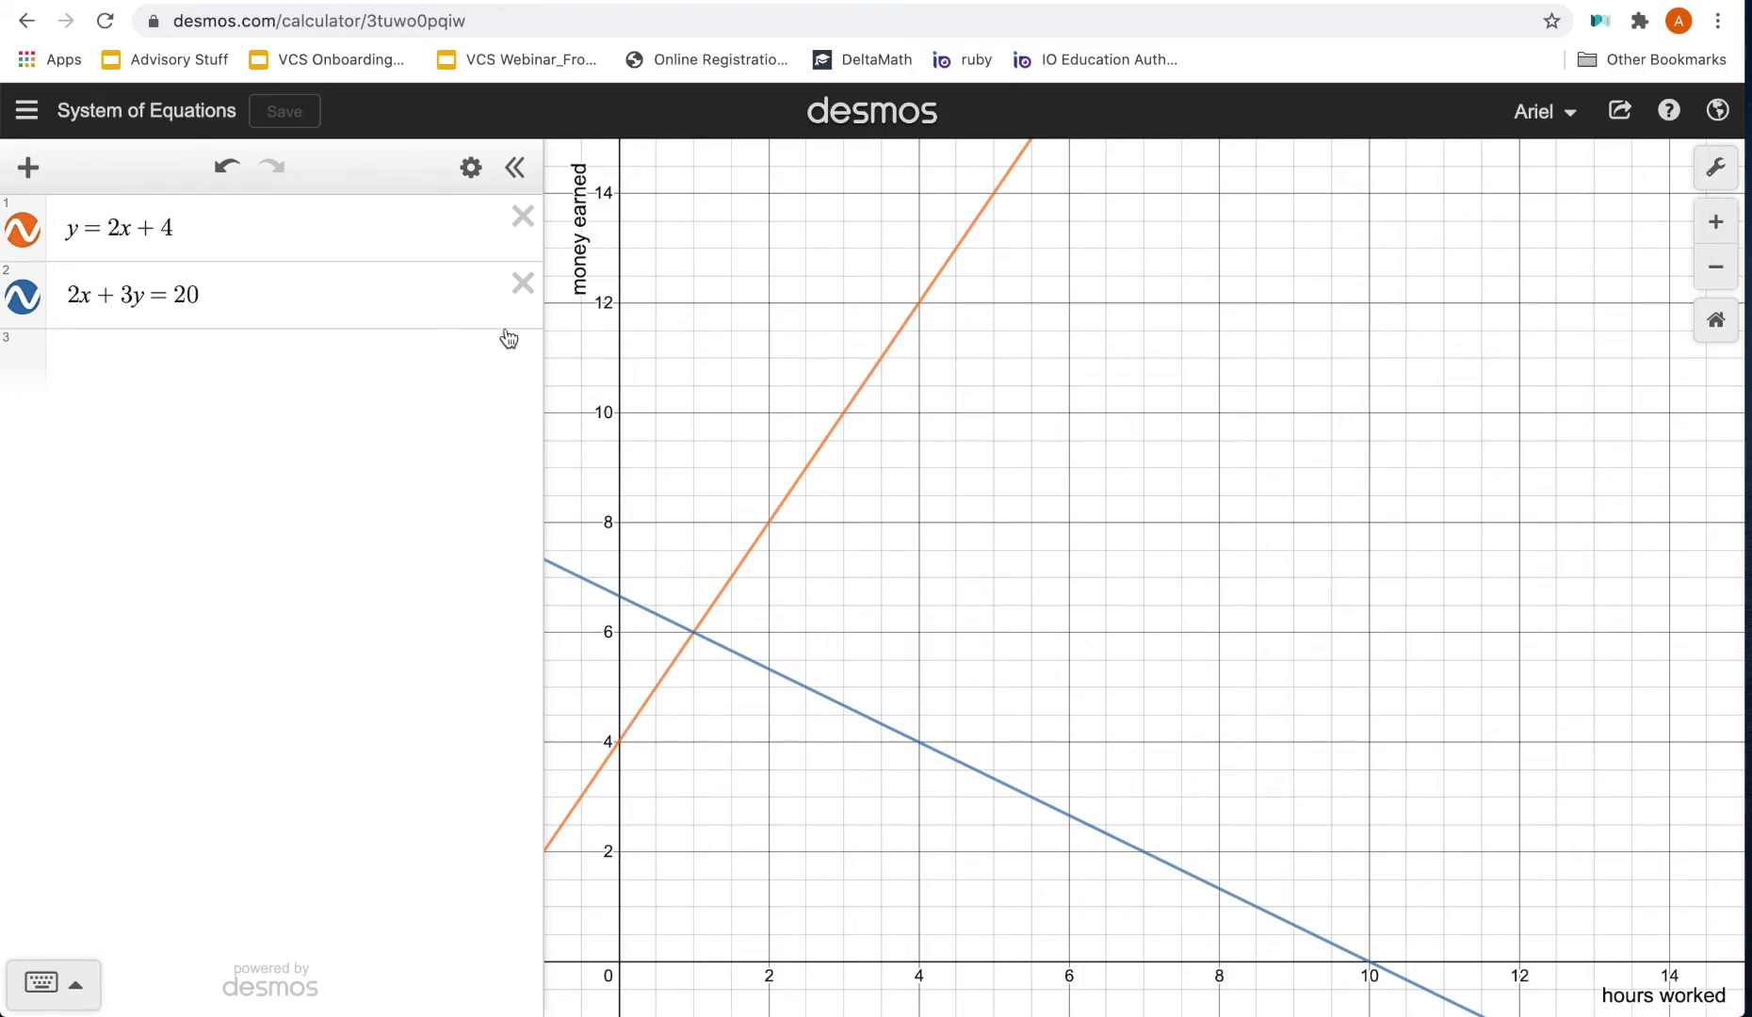
{"action": "left_click", "coordinate": [522, 286]}
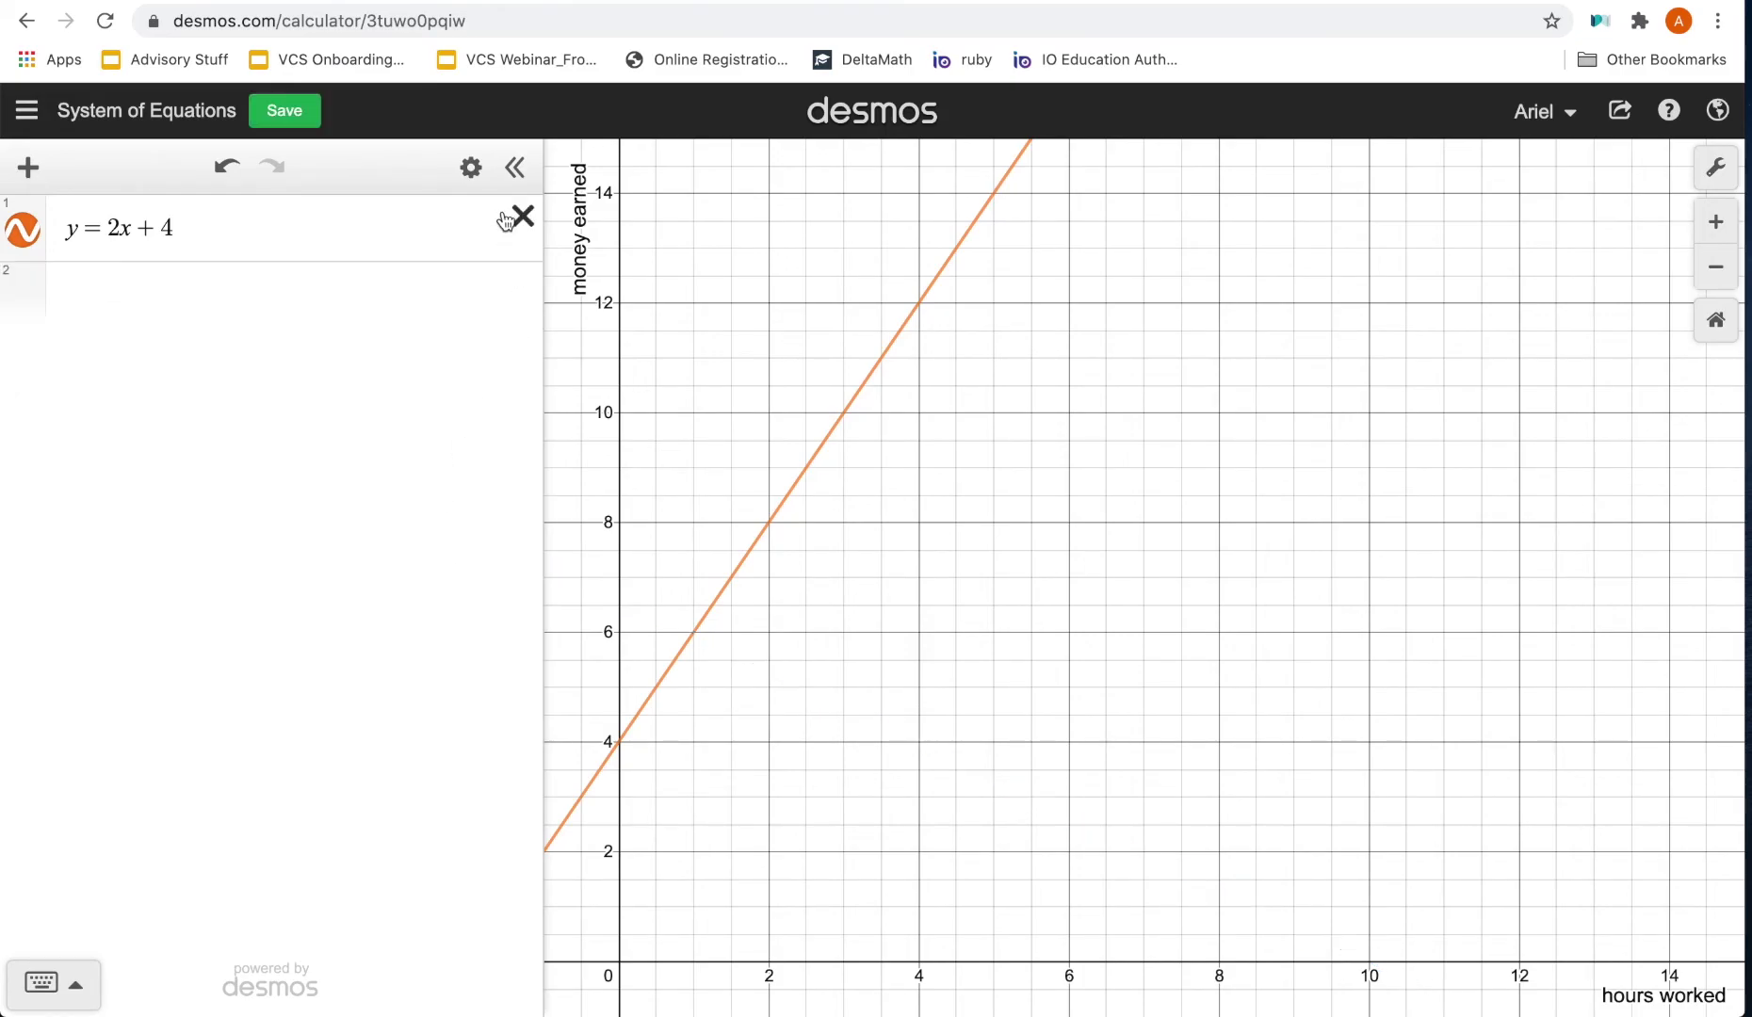
{"action": "left_click", "coordinate": [522, 217]}
- Start a new blank graph from the list of graphs
{"action": "left_click", "coordinate": [26, 110]}
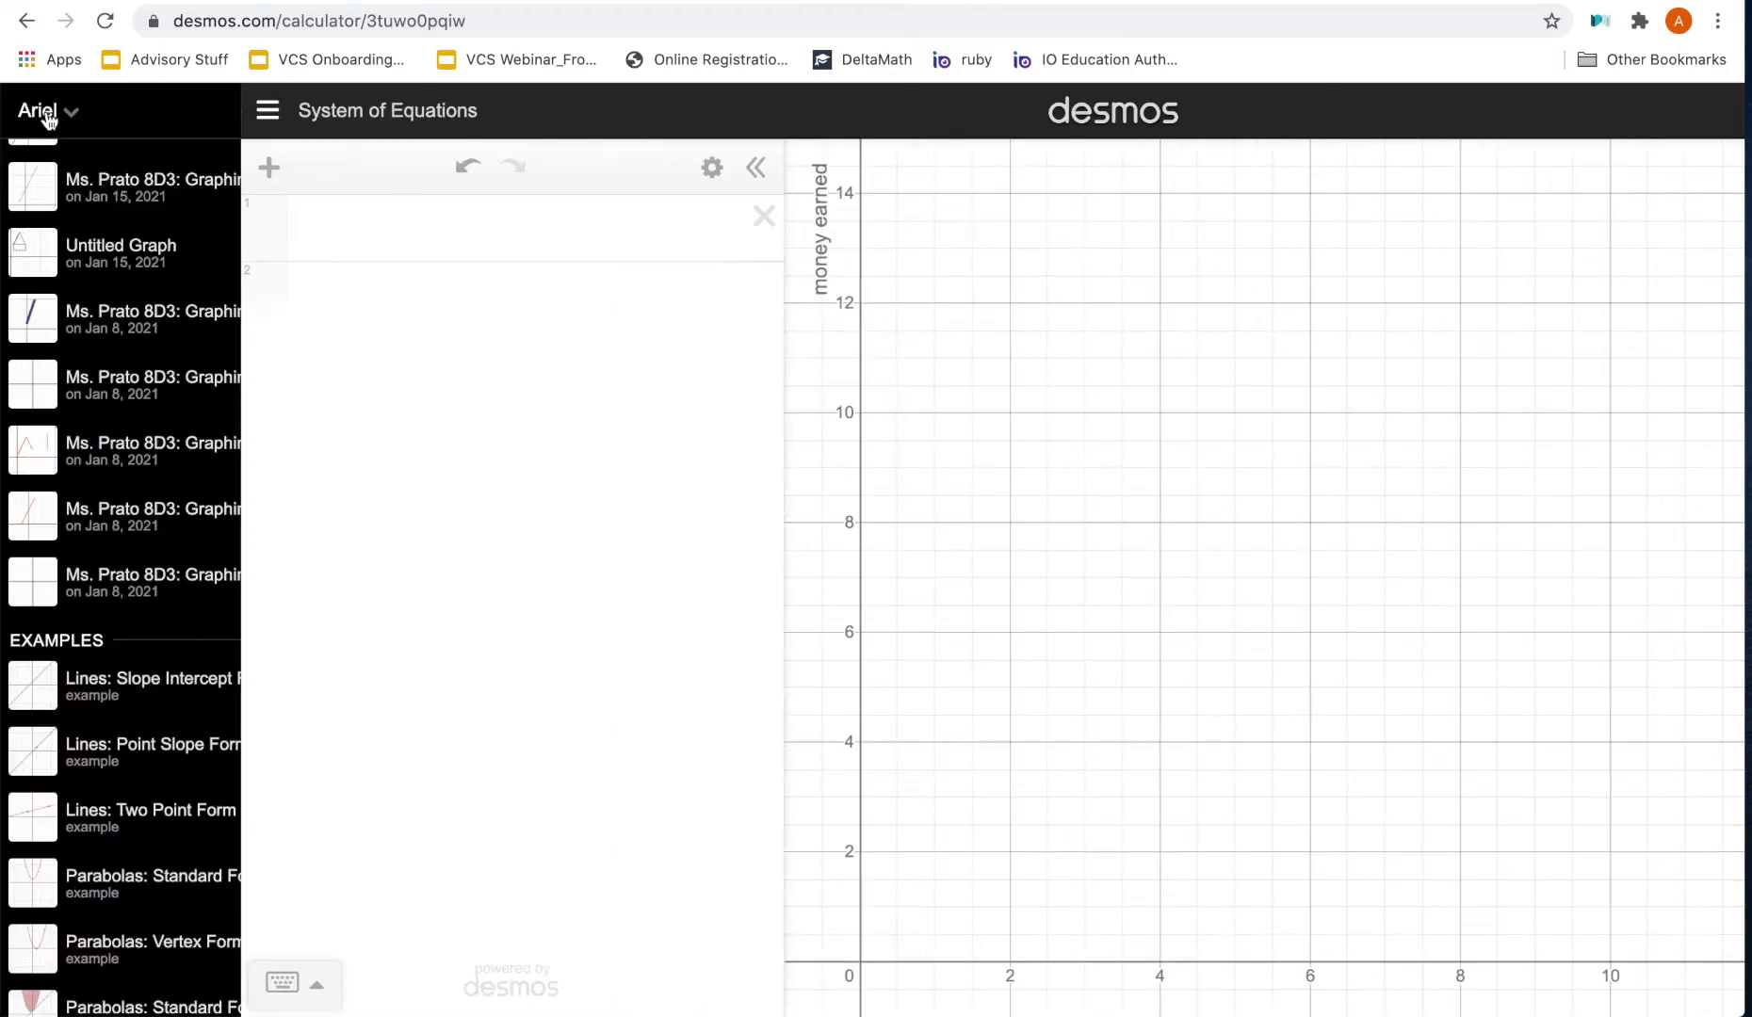
{"action": "scroll", "coordinate": [259, 210], "scroll_direction": "up", "scroll_amount": 2}
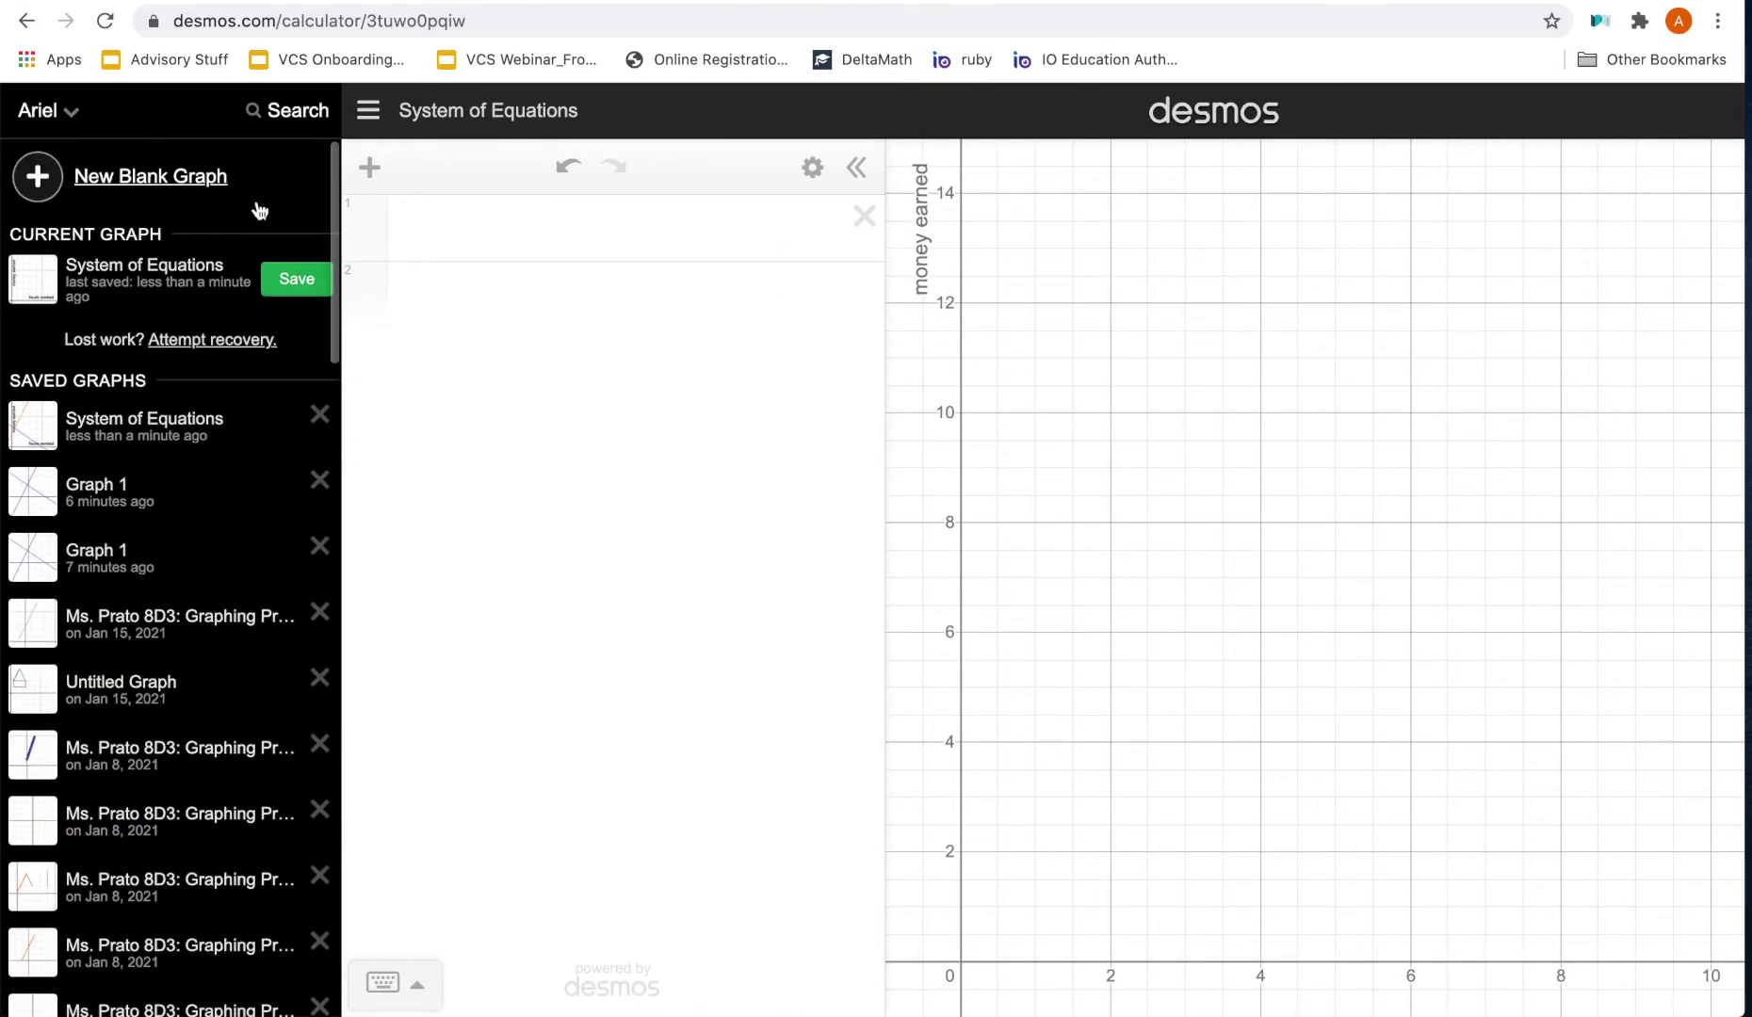
{"action": "left_click", "coordinate": [190, 175]}
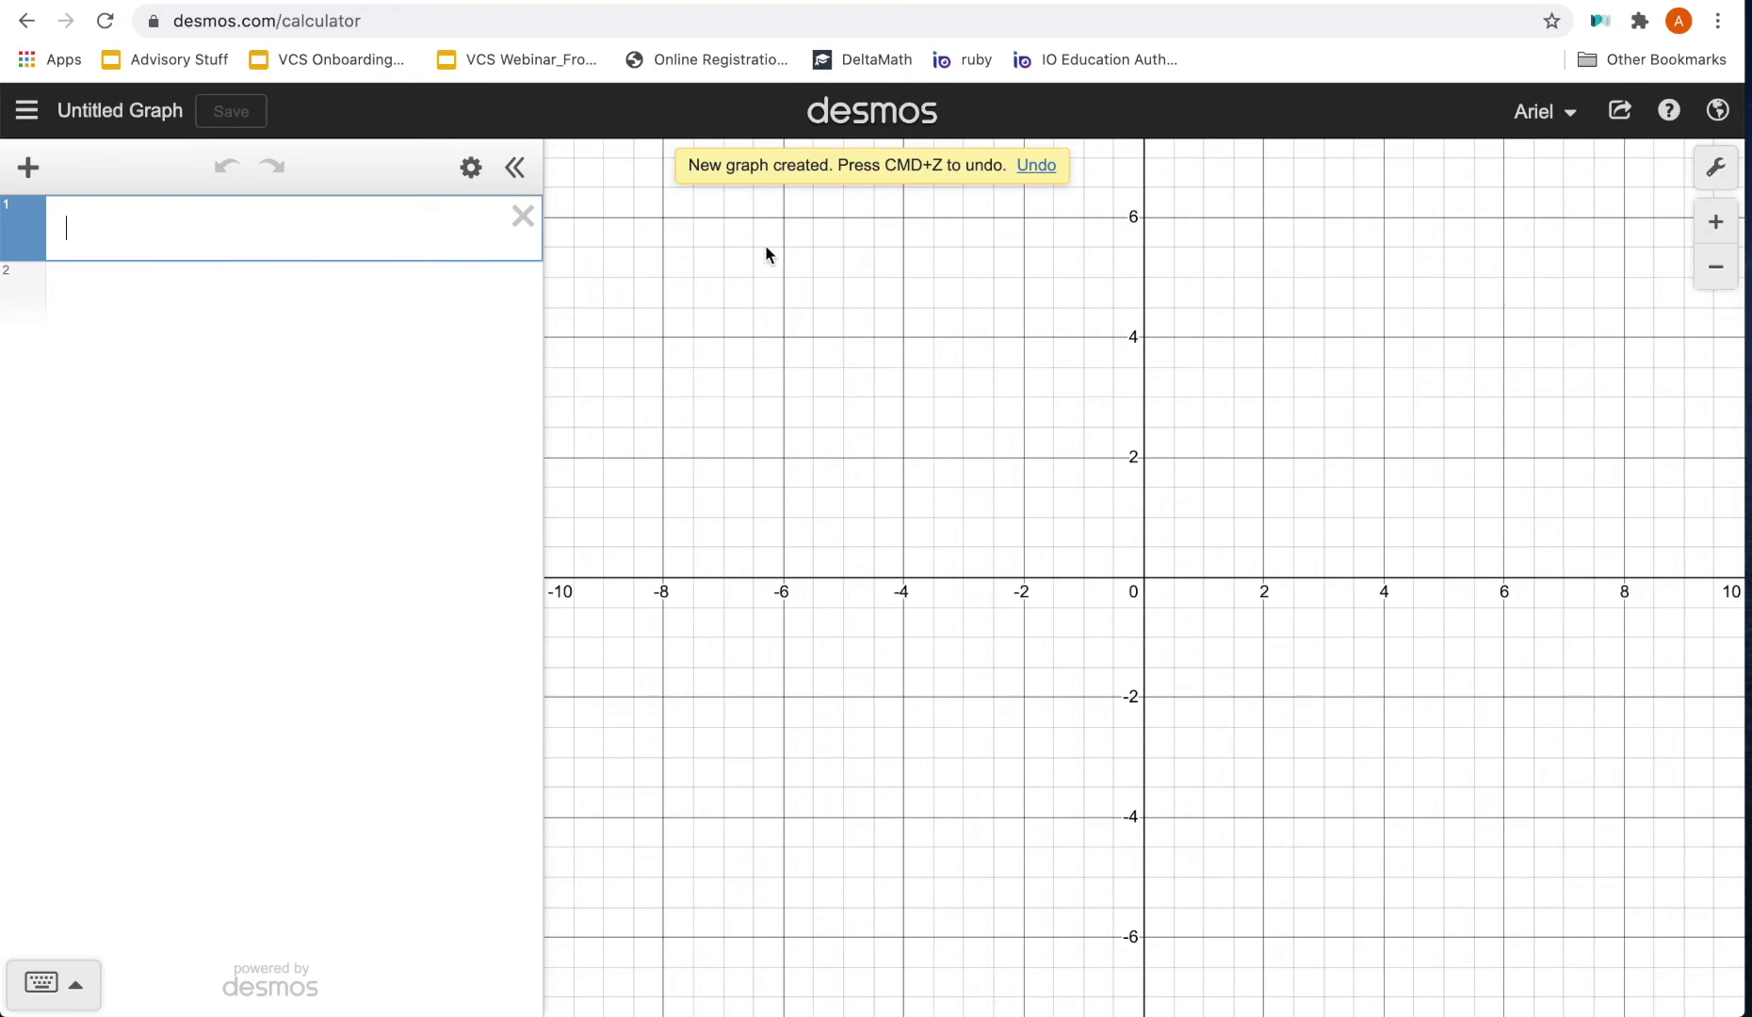
- Insert a table and enter the point (0, 2) in its first row
{"action": "left_click", "coordinate": [21, 179]}
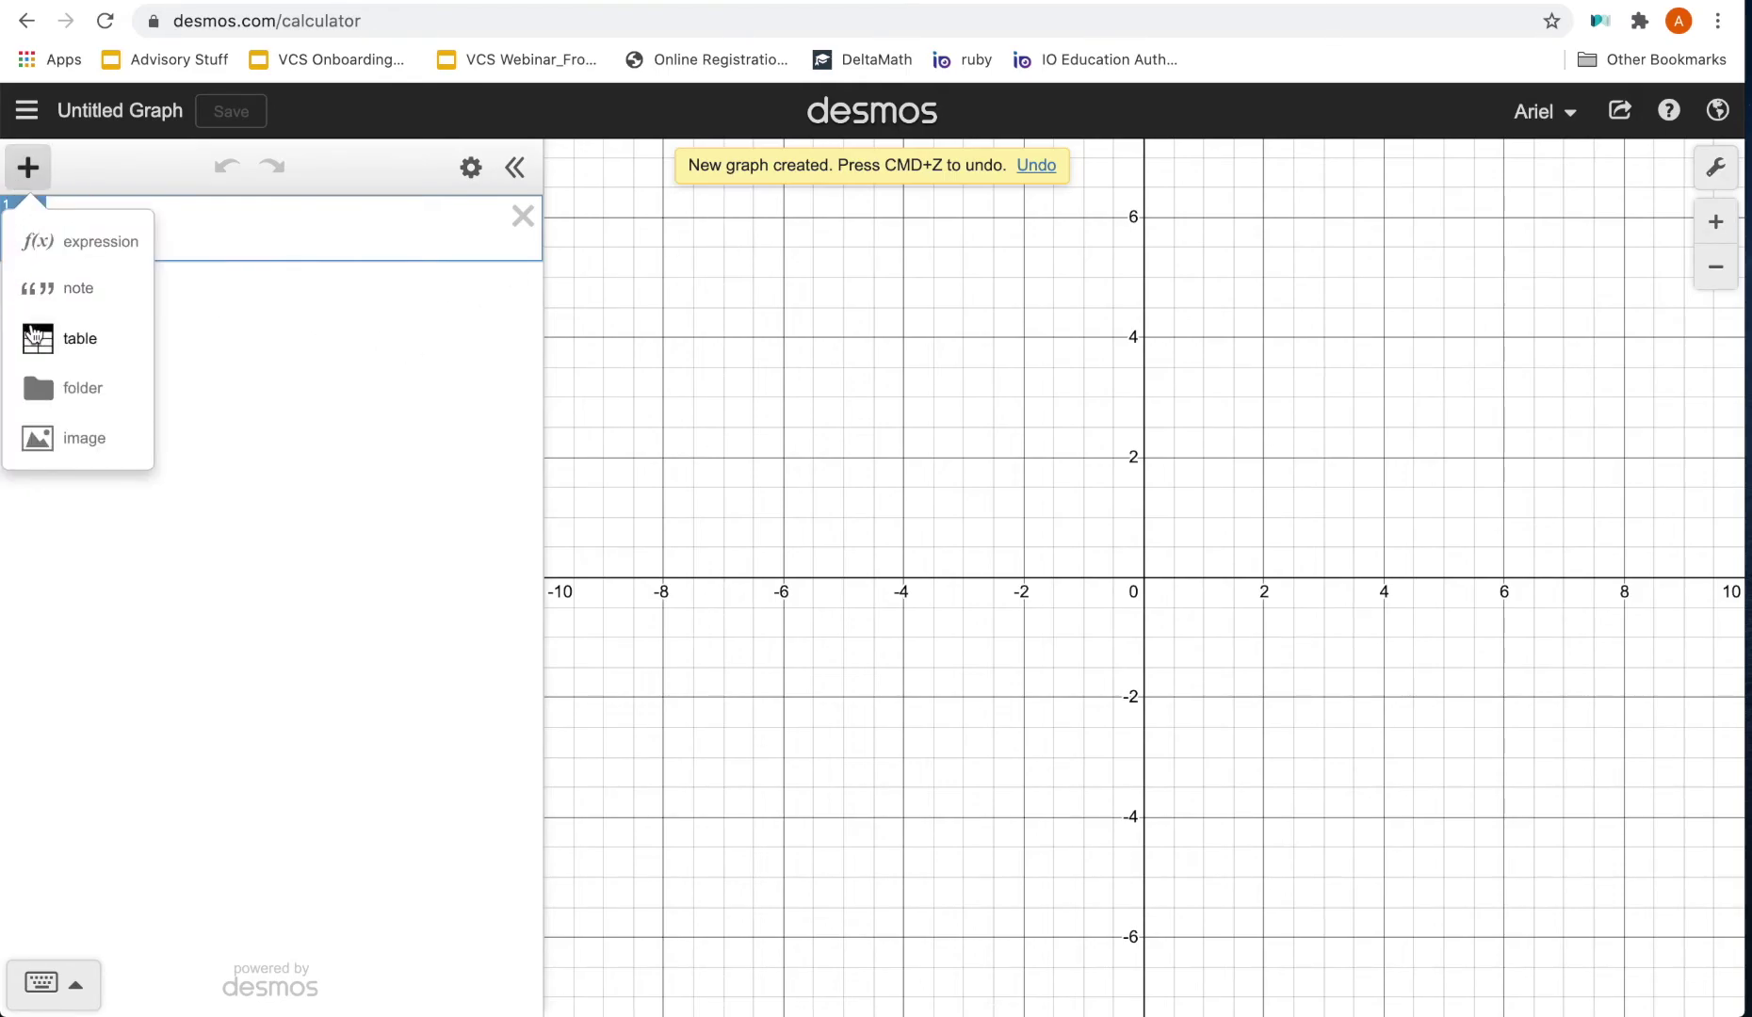
{"action": "left_click", "coordinate": [32, 326]}
{"action": "type", "text": "0"}
{"action": "key", "text": "Right"}
{"action": "type", "text": "2"}
{"action": "key", "text": "Return"}
{"action": "key", "text": "Left"}
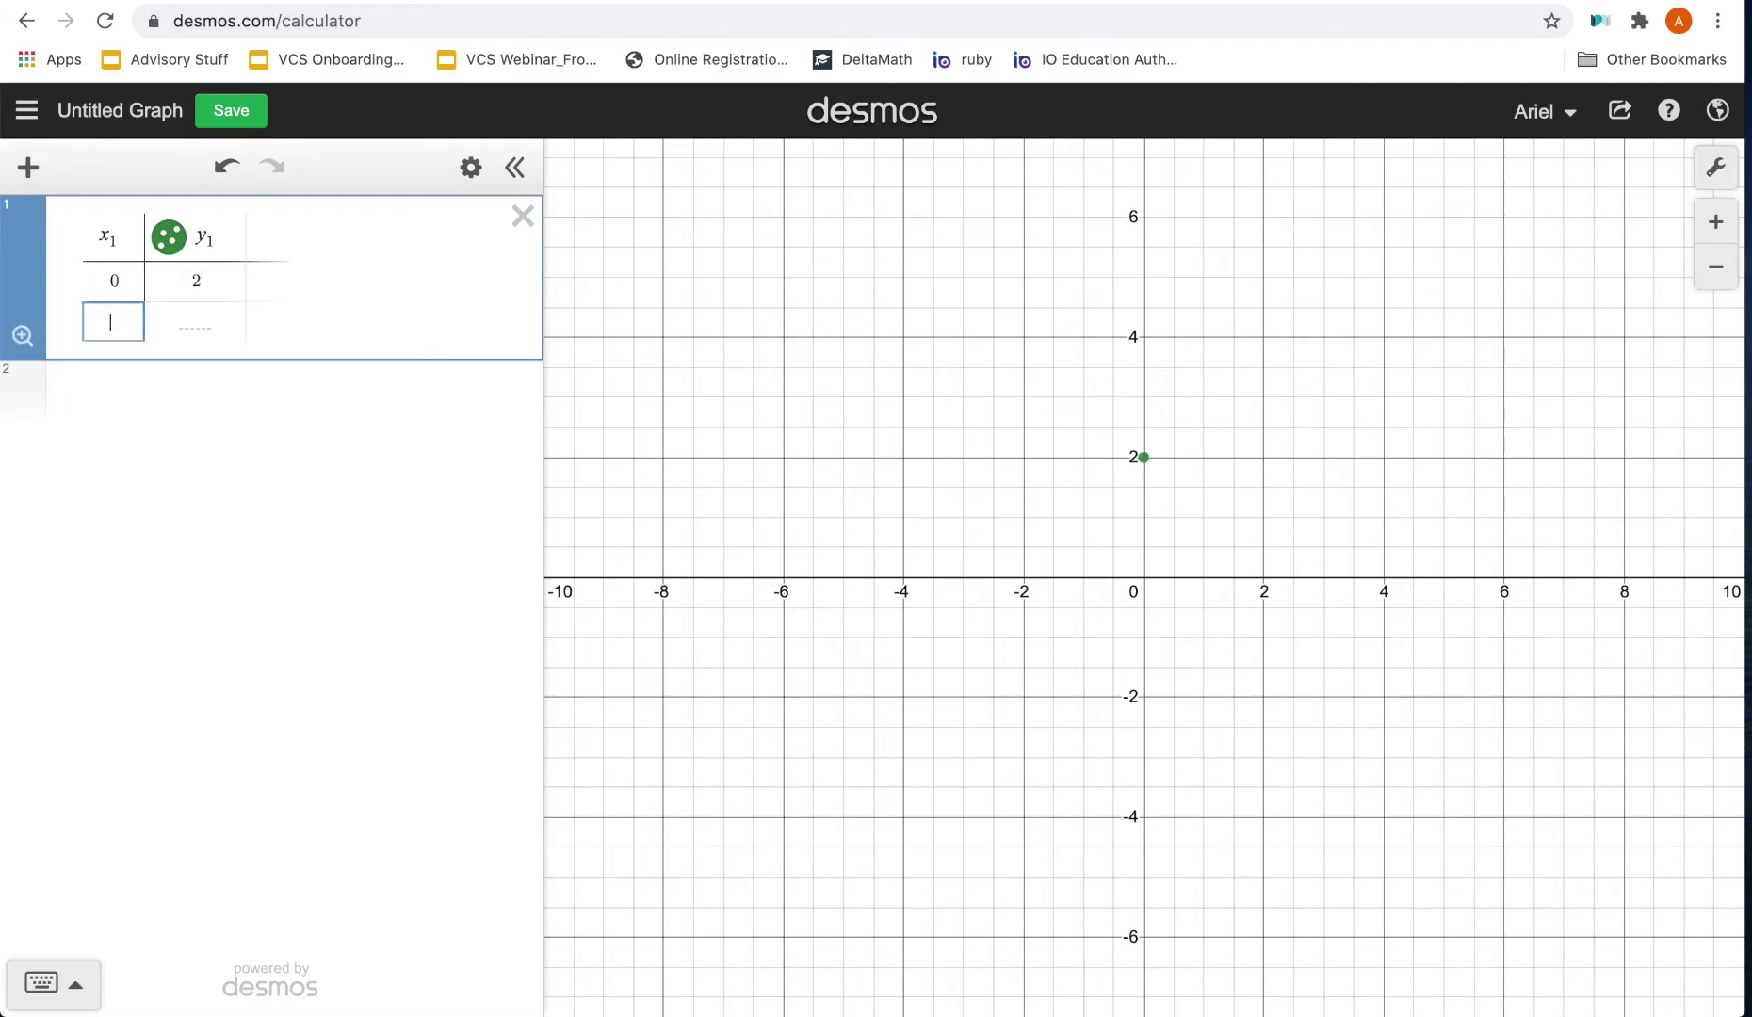
- Add the points (1, 4), (2, 6) and (3, 8) to the table
{"action": "type", "text": "1"}
{"action": "key", "text": "Right"}
{"action": "type", "text": "4"}
{"action": "key", "text": "Return"}
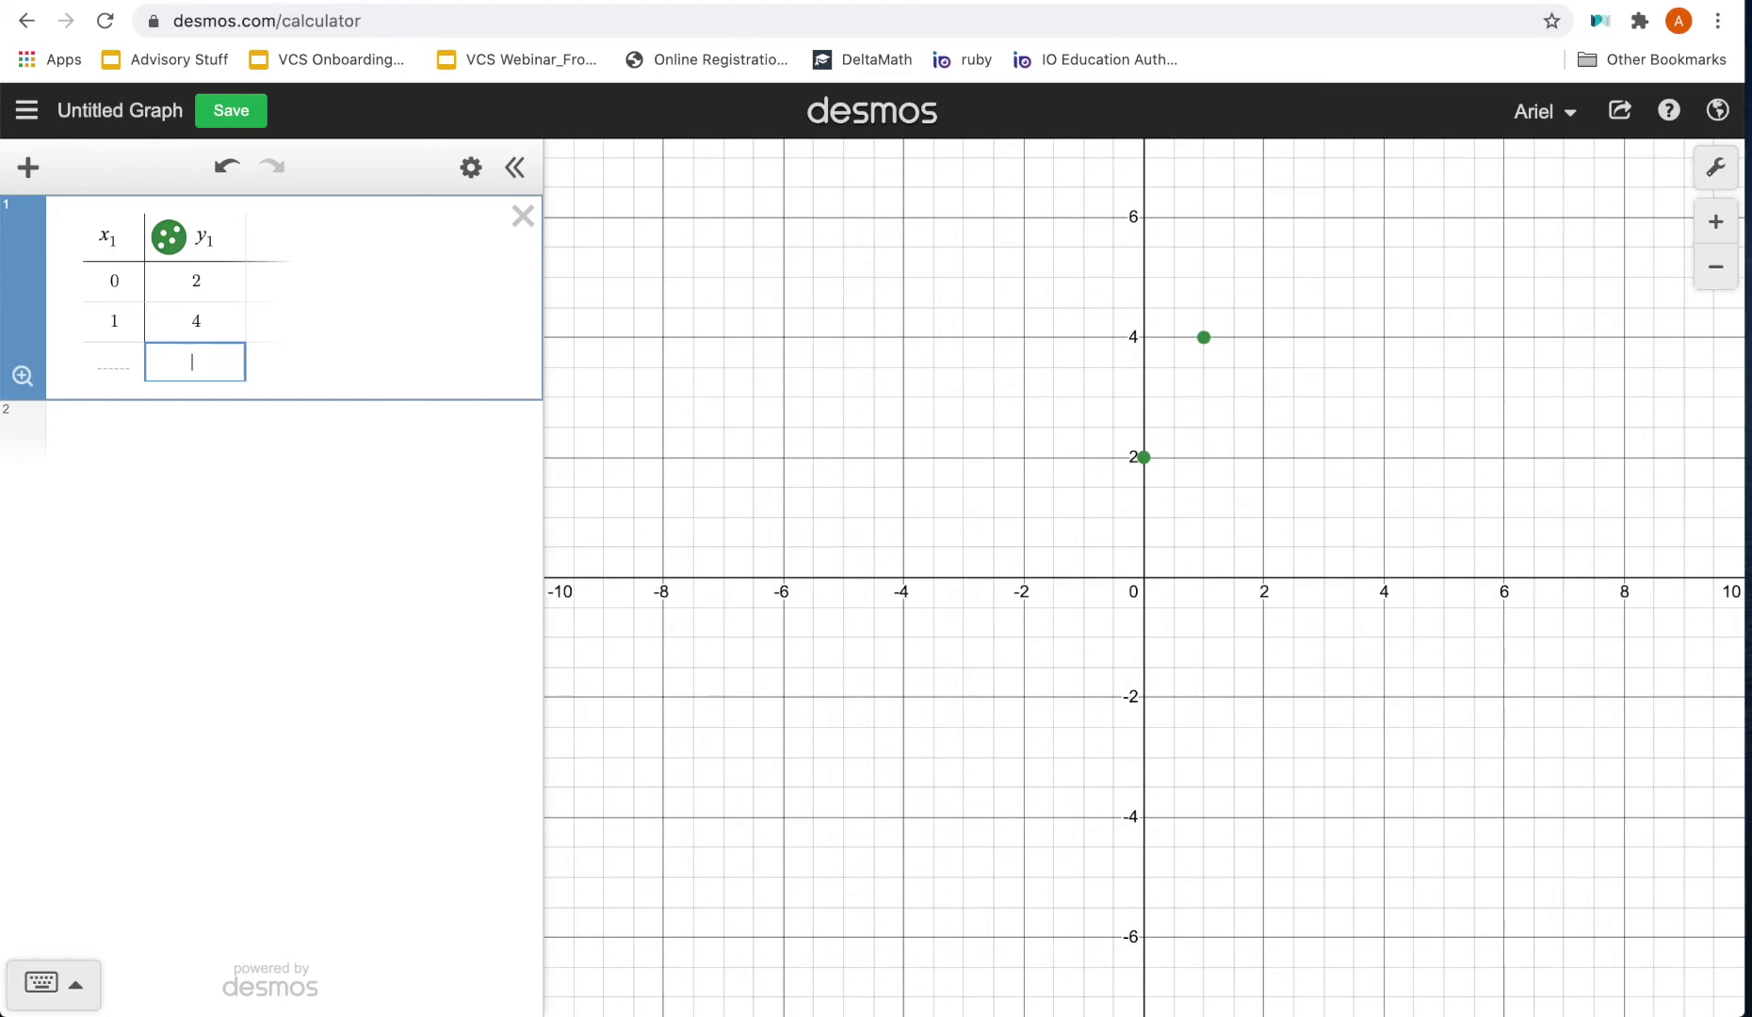
{"action": "key", "text": "Left"}
{"action": "type", "text": "2"}
{"action": "key", "text": "Right"}
{"action": "type", "text": "6"}
{"action": "key", "text": "Return"}
{"action": "key", "text": "Left"}
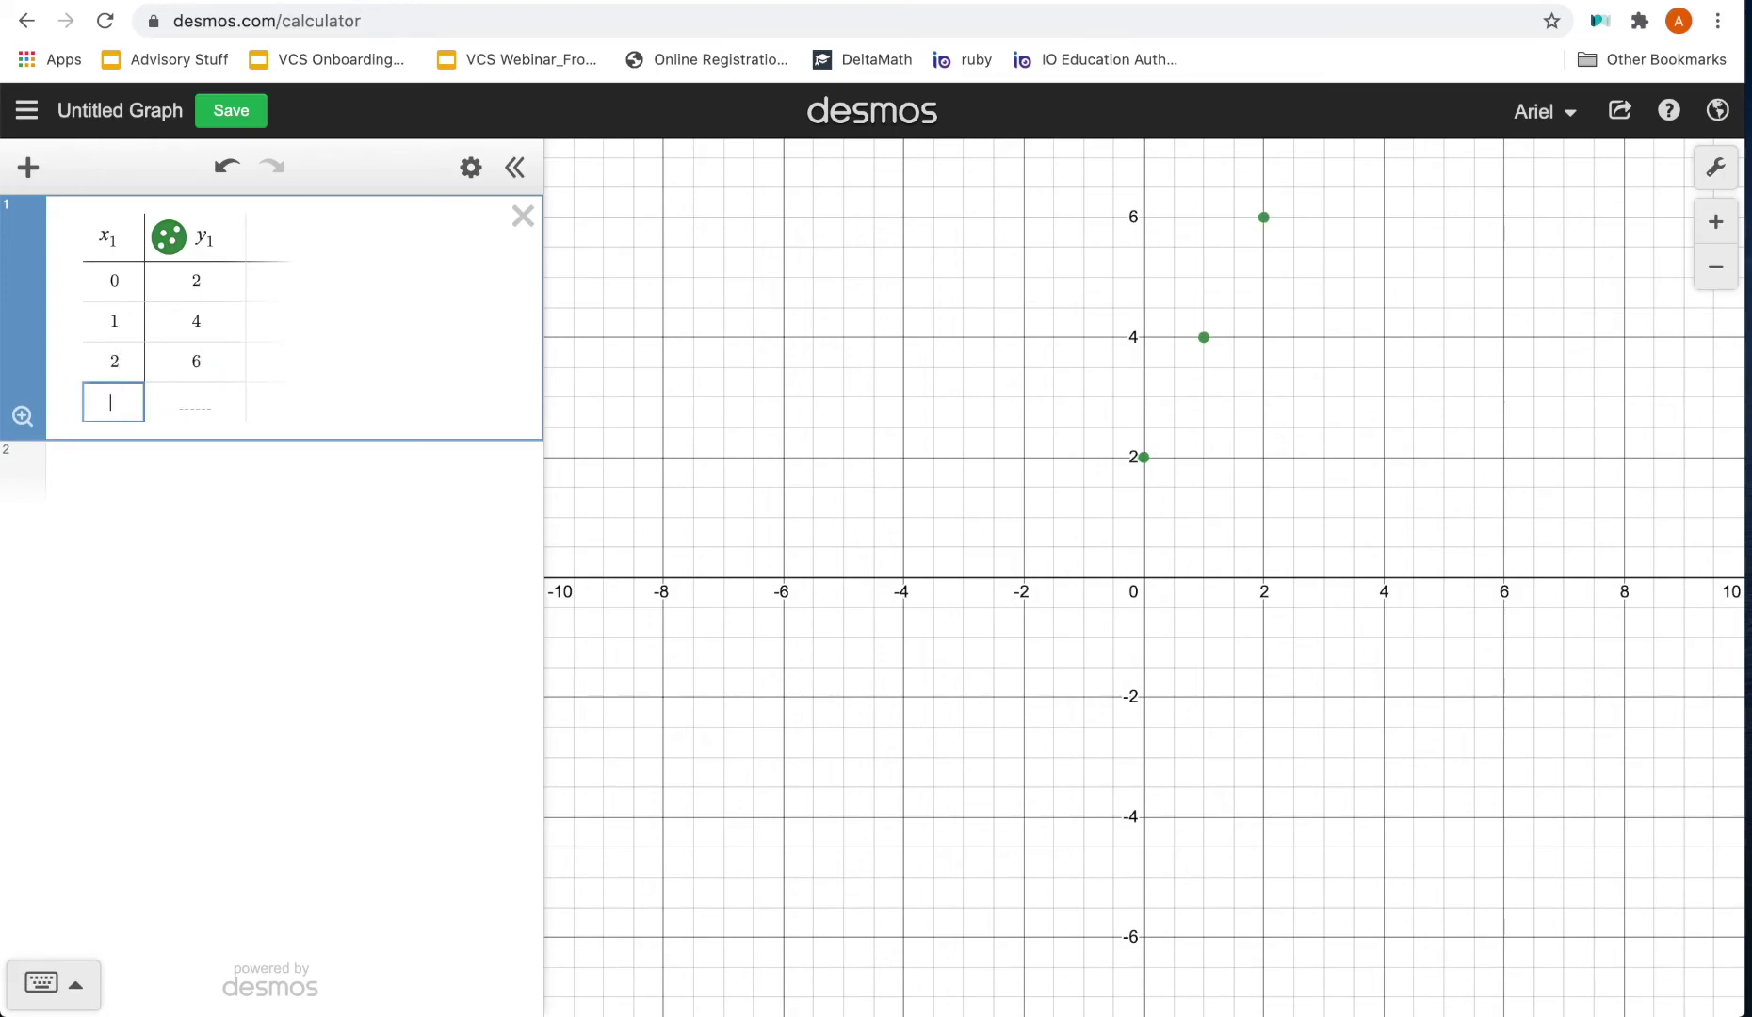
{"action": "type", "text": "3"}
{"action": "key", "text": "Right"}
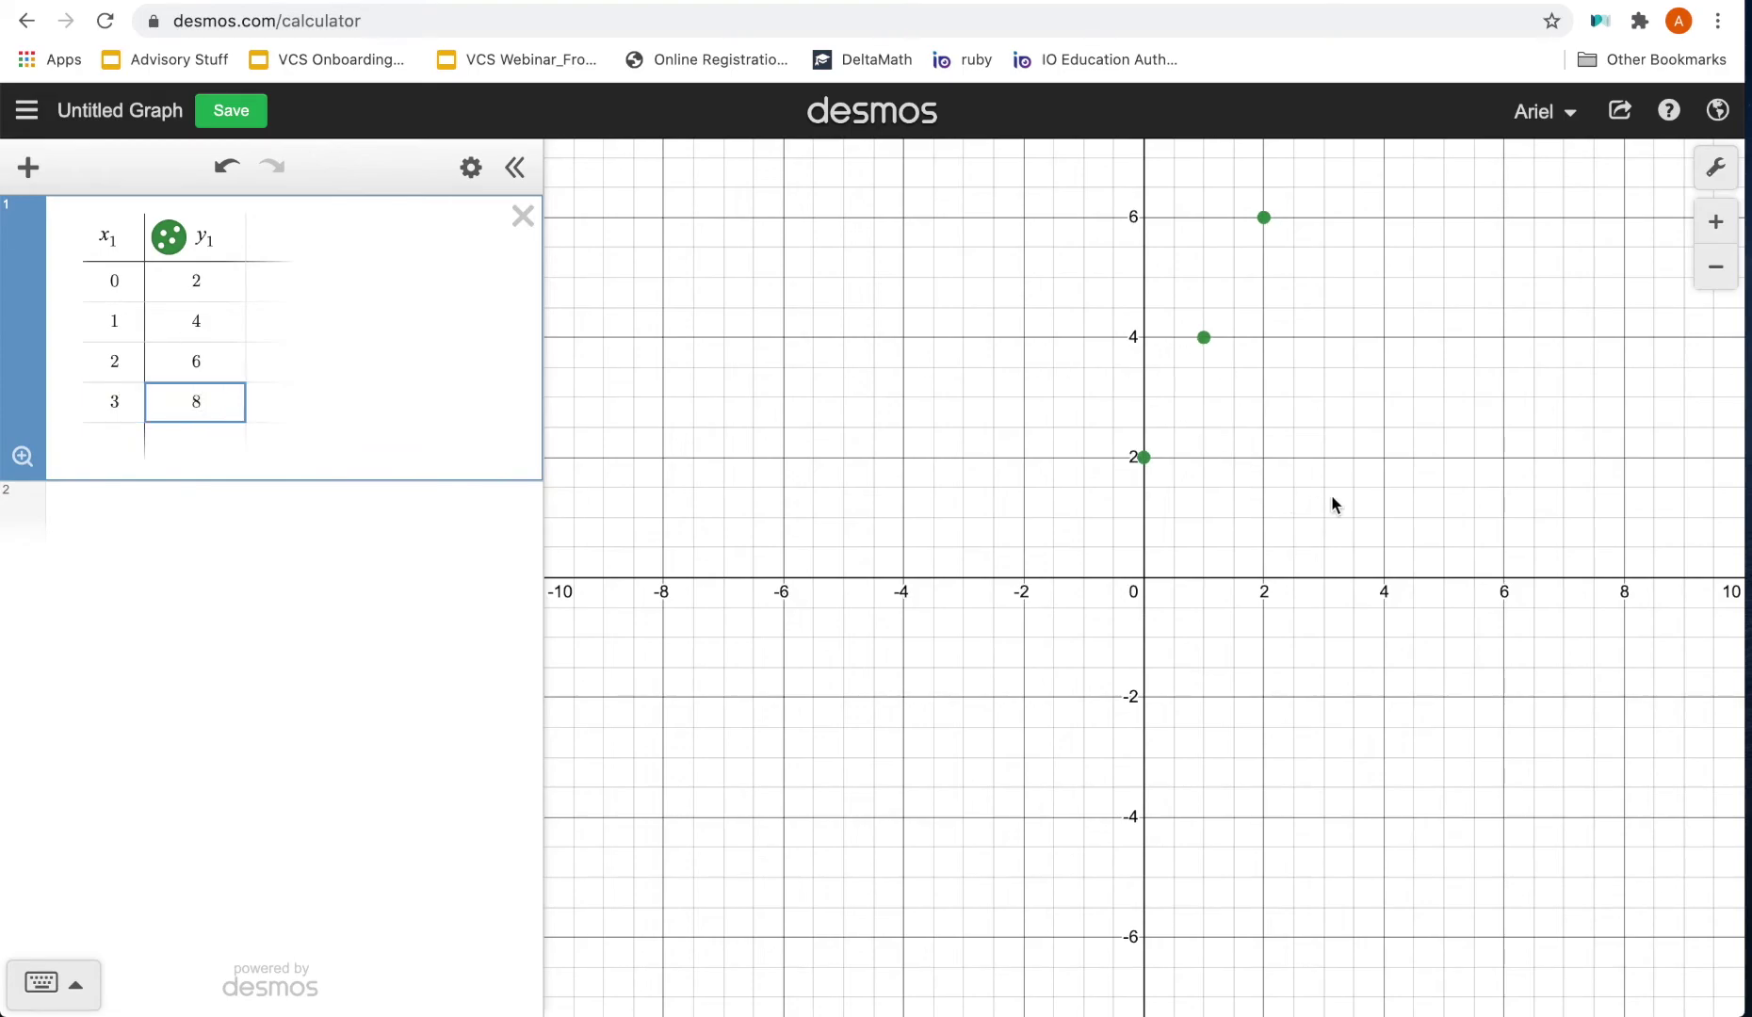
- Turn on connecting lines between the table's points
{"action": "left_click_drag", "start_coordinate": [1306, 417], "coordinate": [1168, 645]}
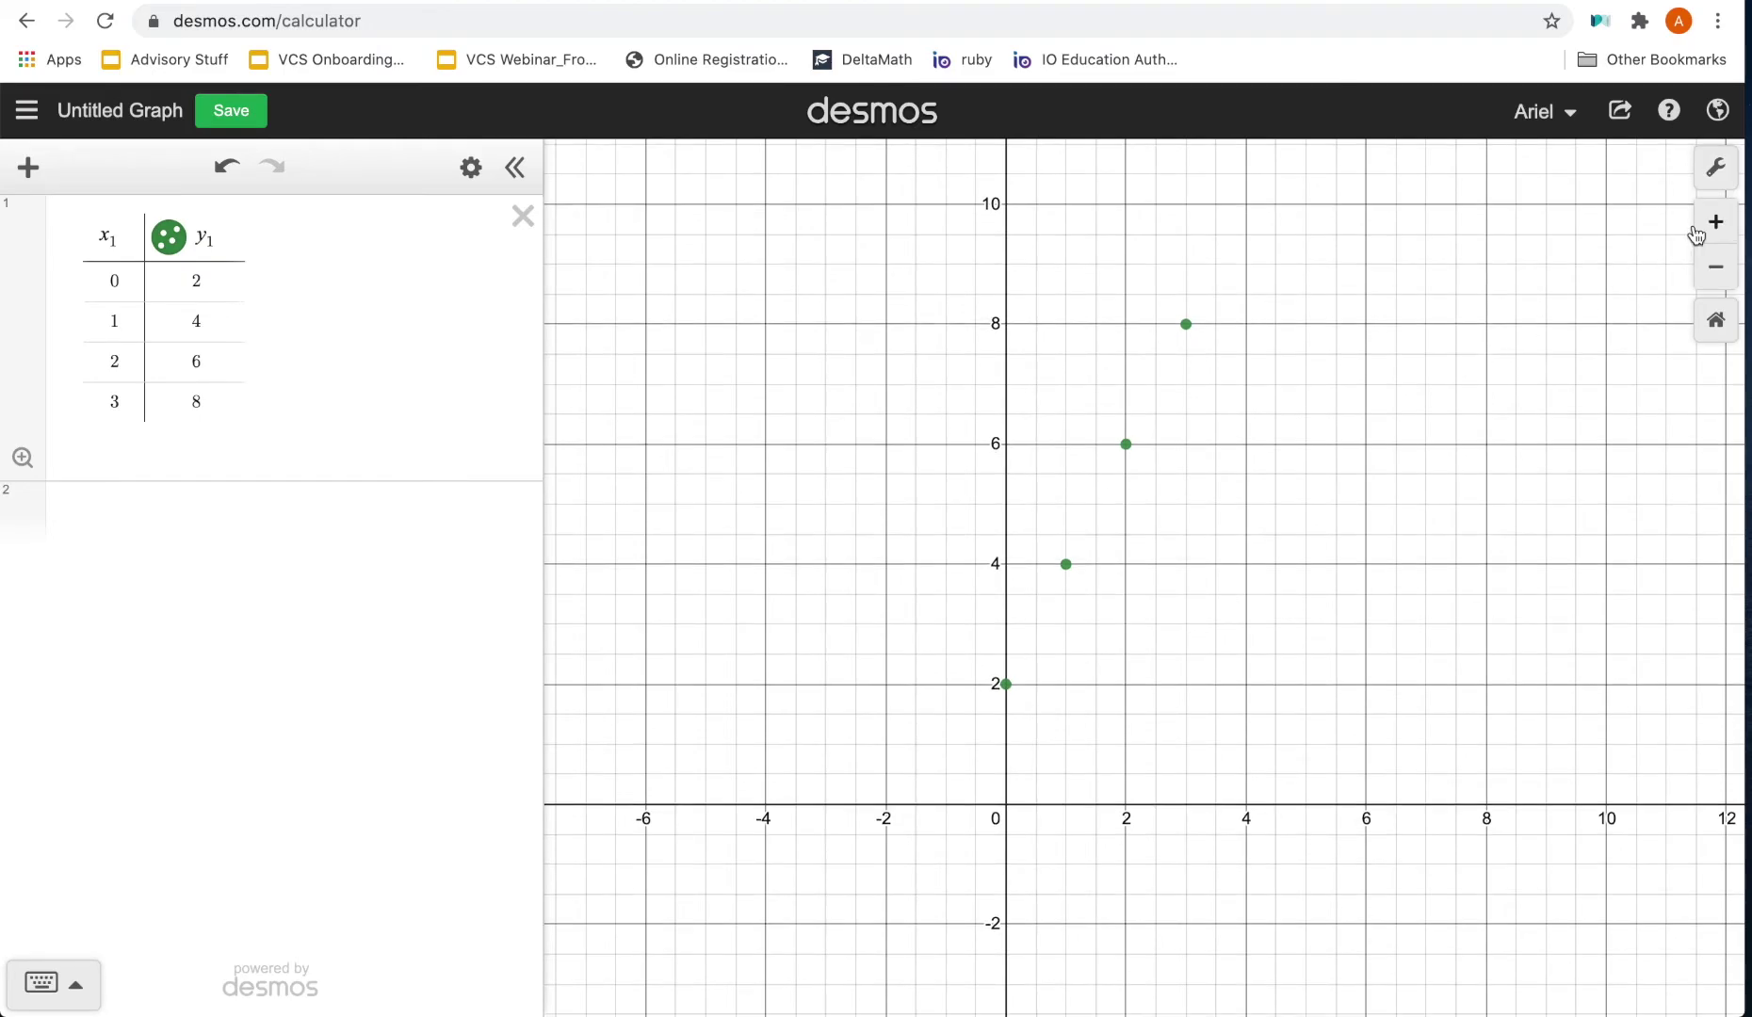
{"action": "left_click", "coordinate": [1714, 273]}
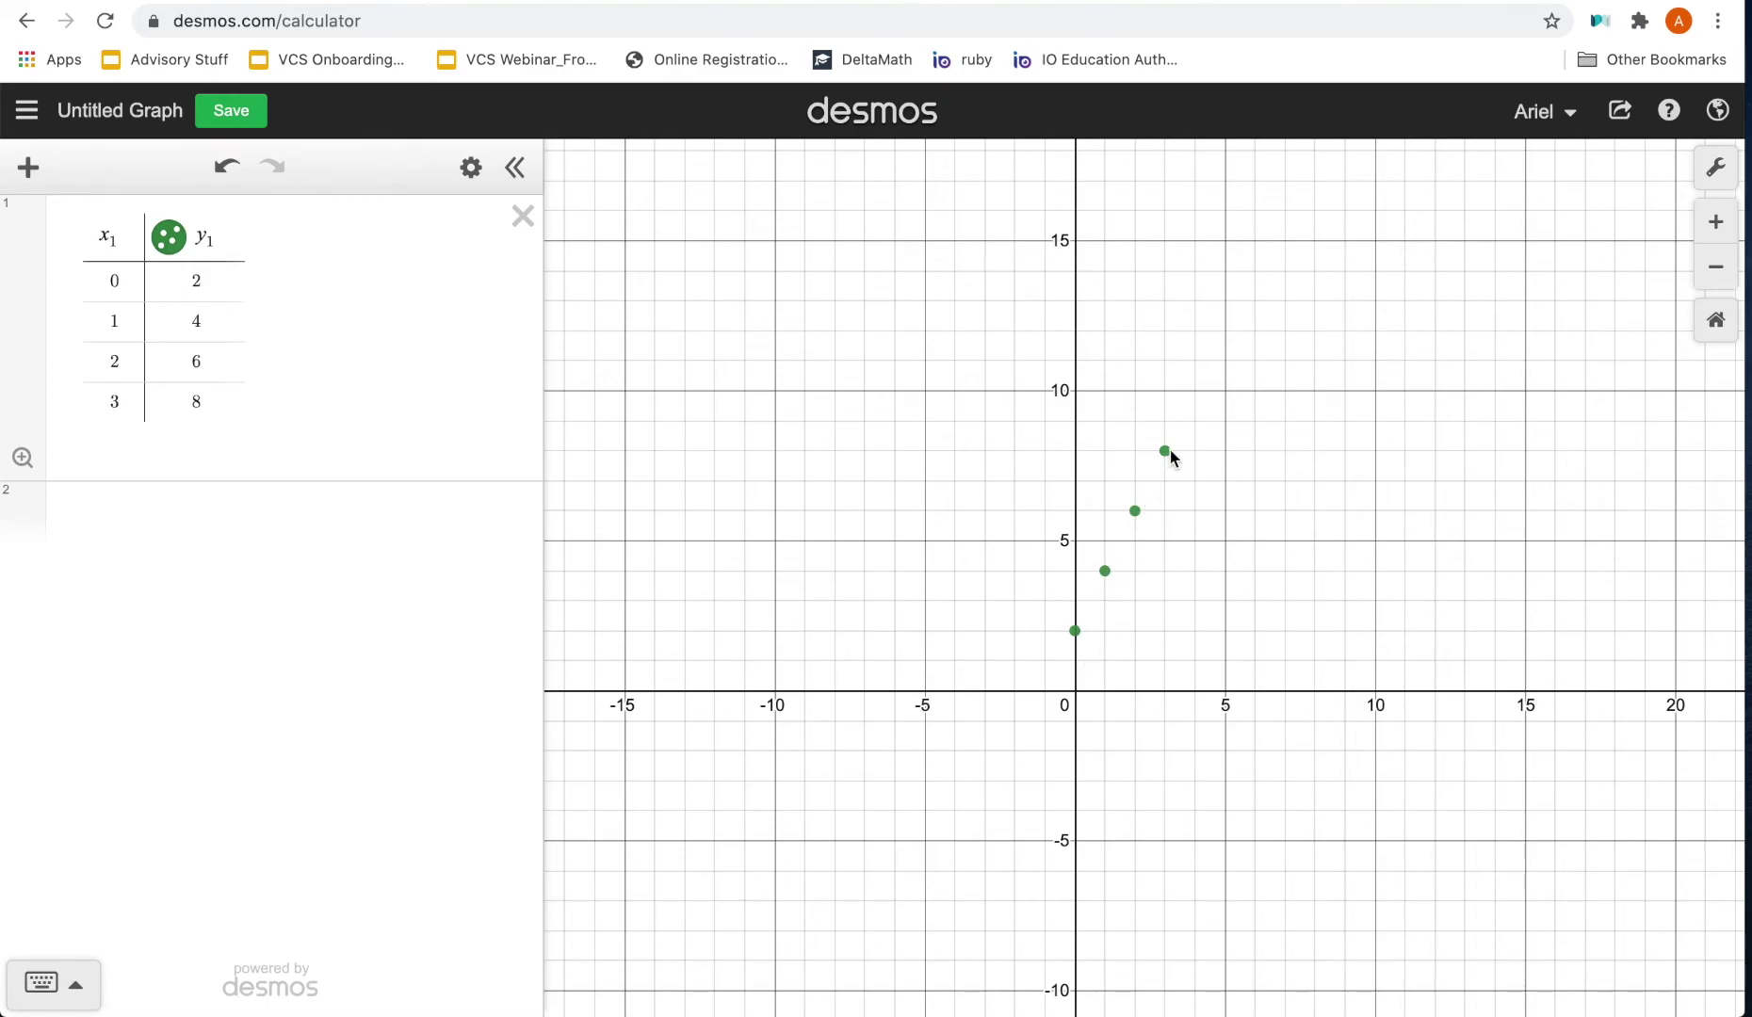
{"action": "left_click", "coordinate": [171, 241]}
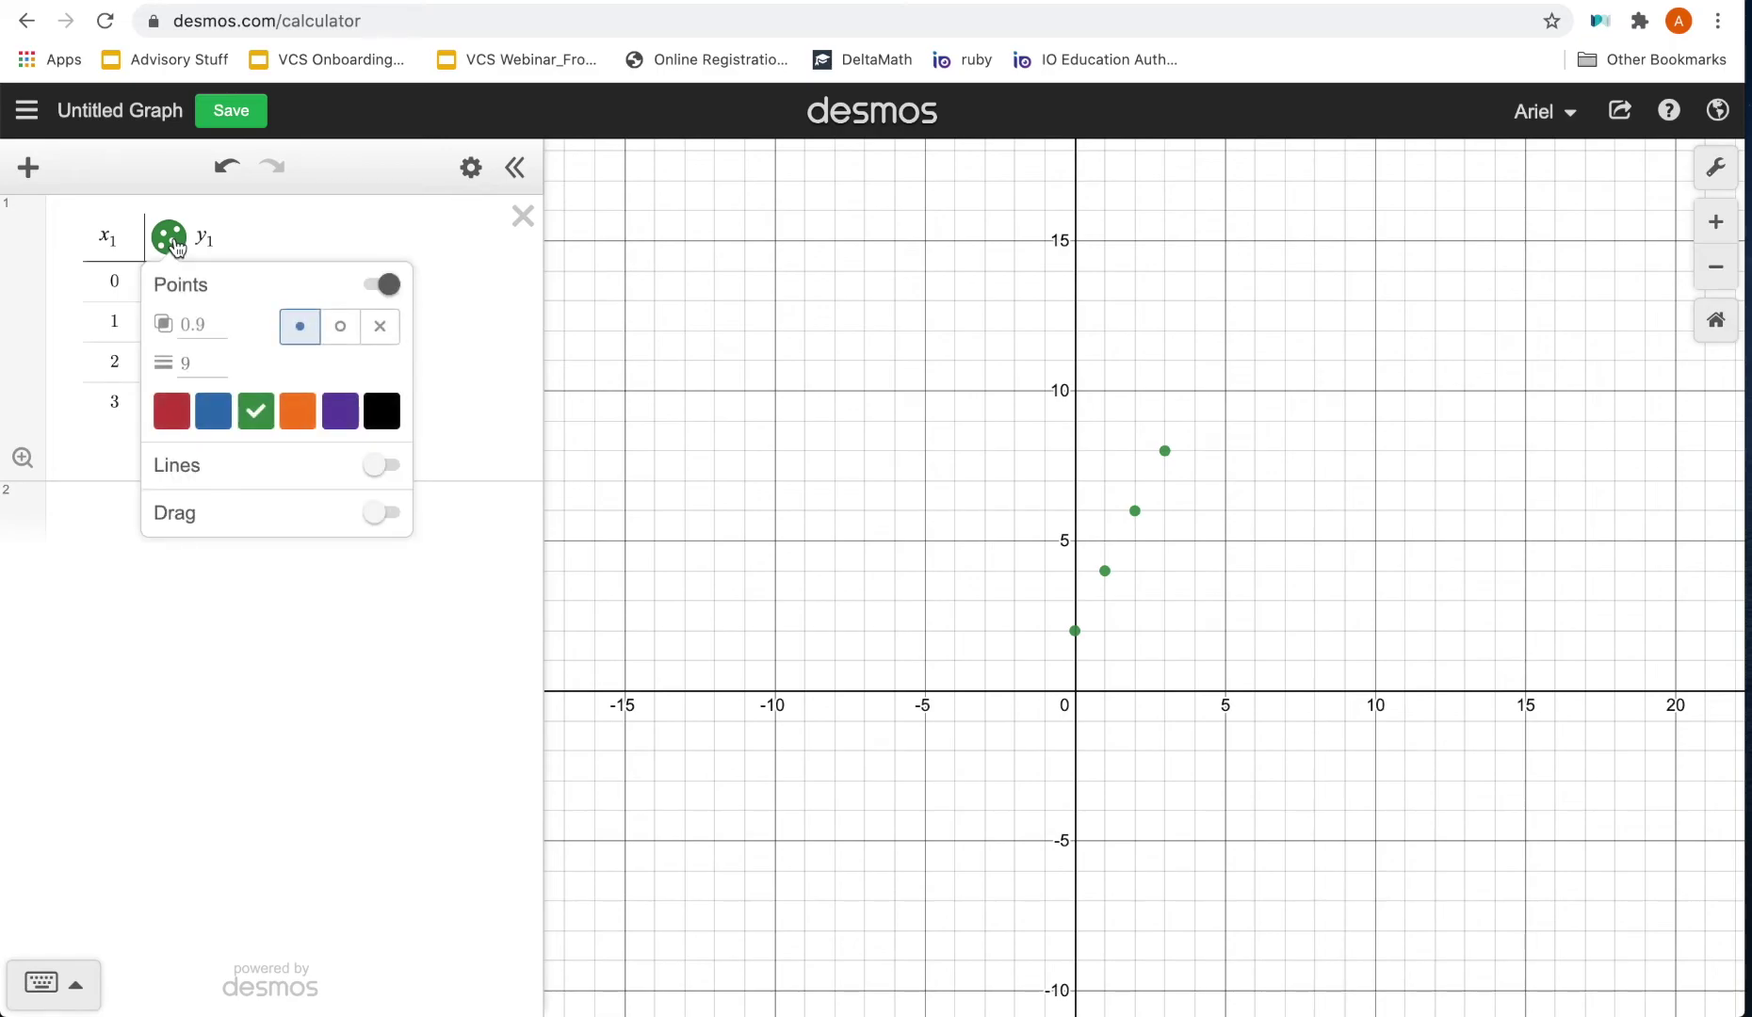
{"action": "left_click", "coordinate": [382, 467]}
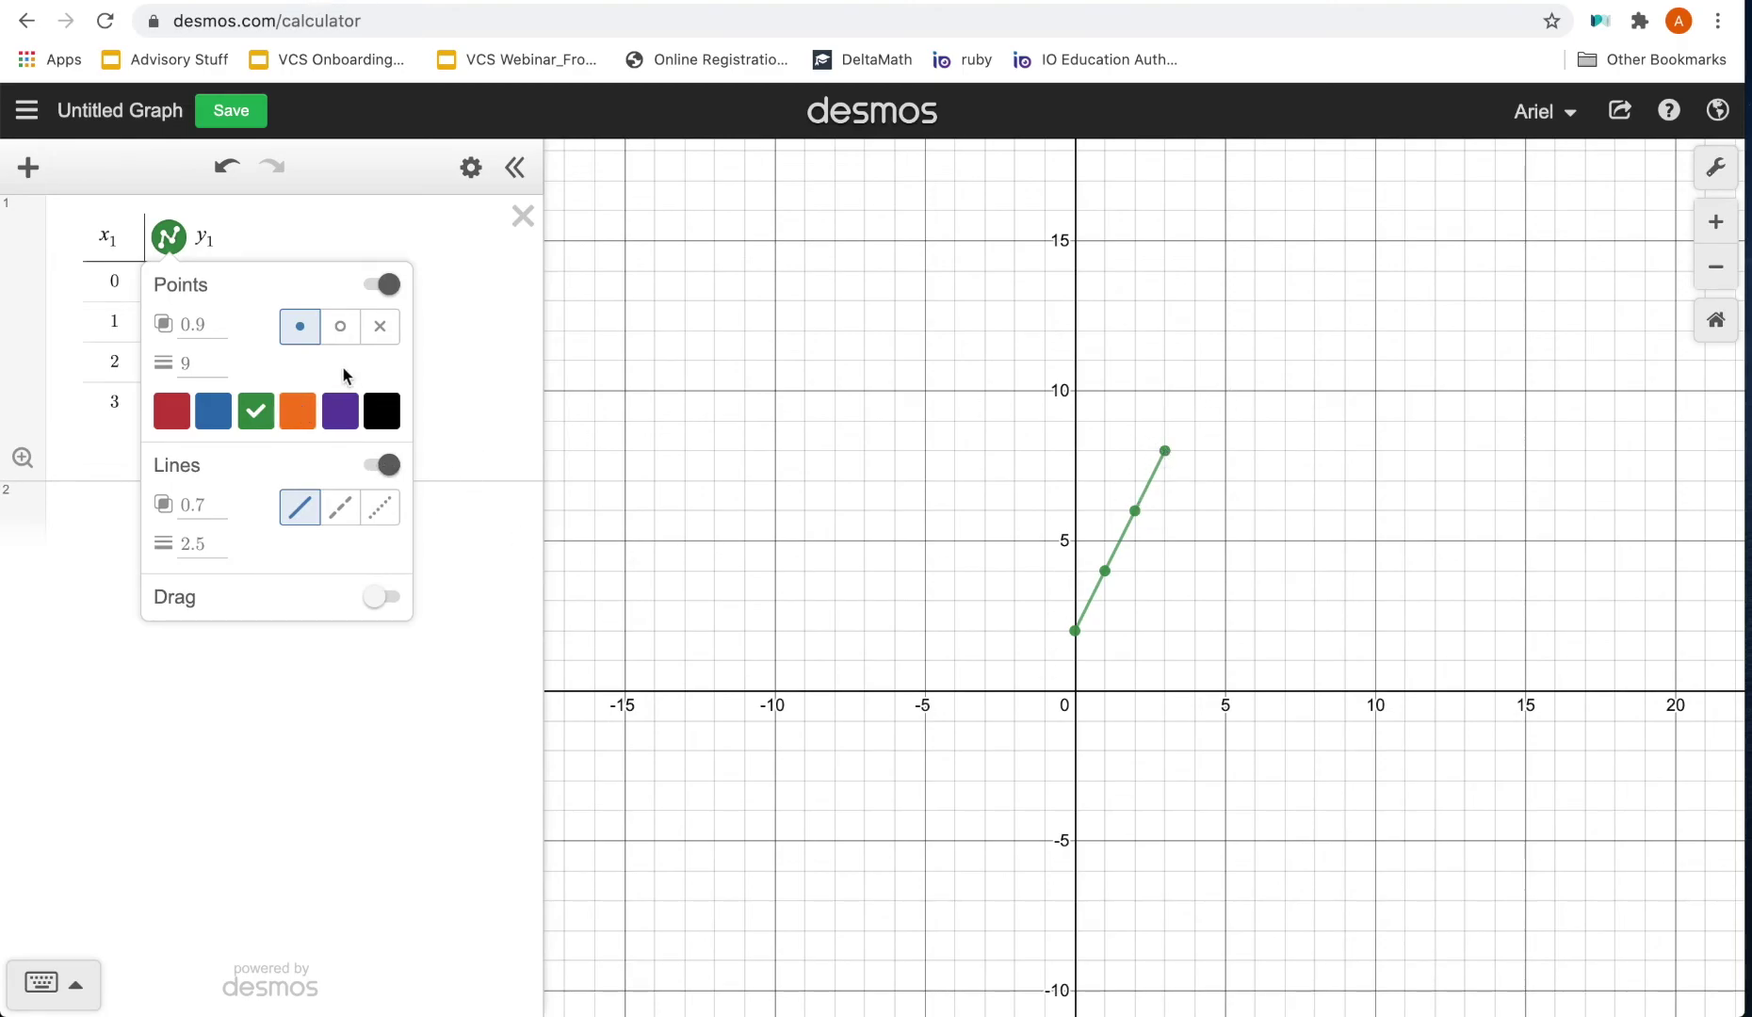
- Try the open-circle and cross styles for the table's points and return to solid dots
{"action": "left_click", "coordinate": [341, 330]}
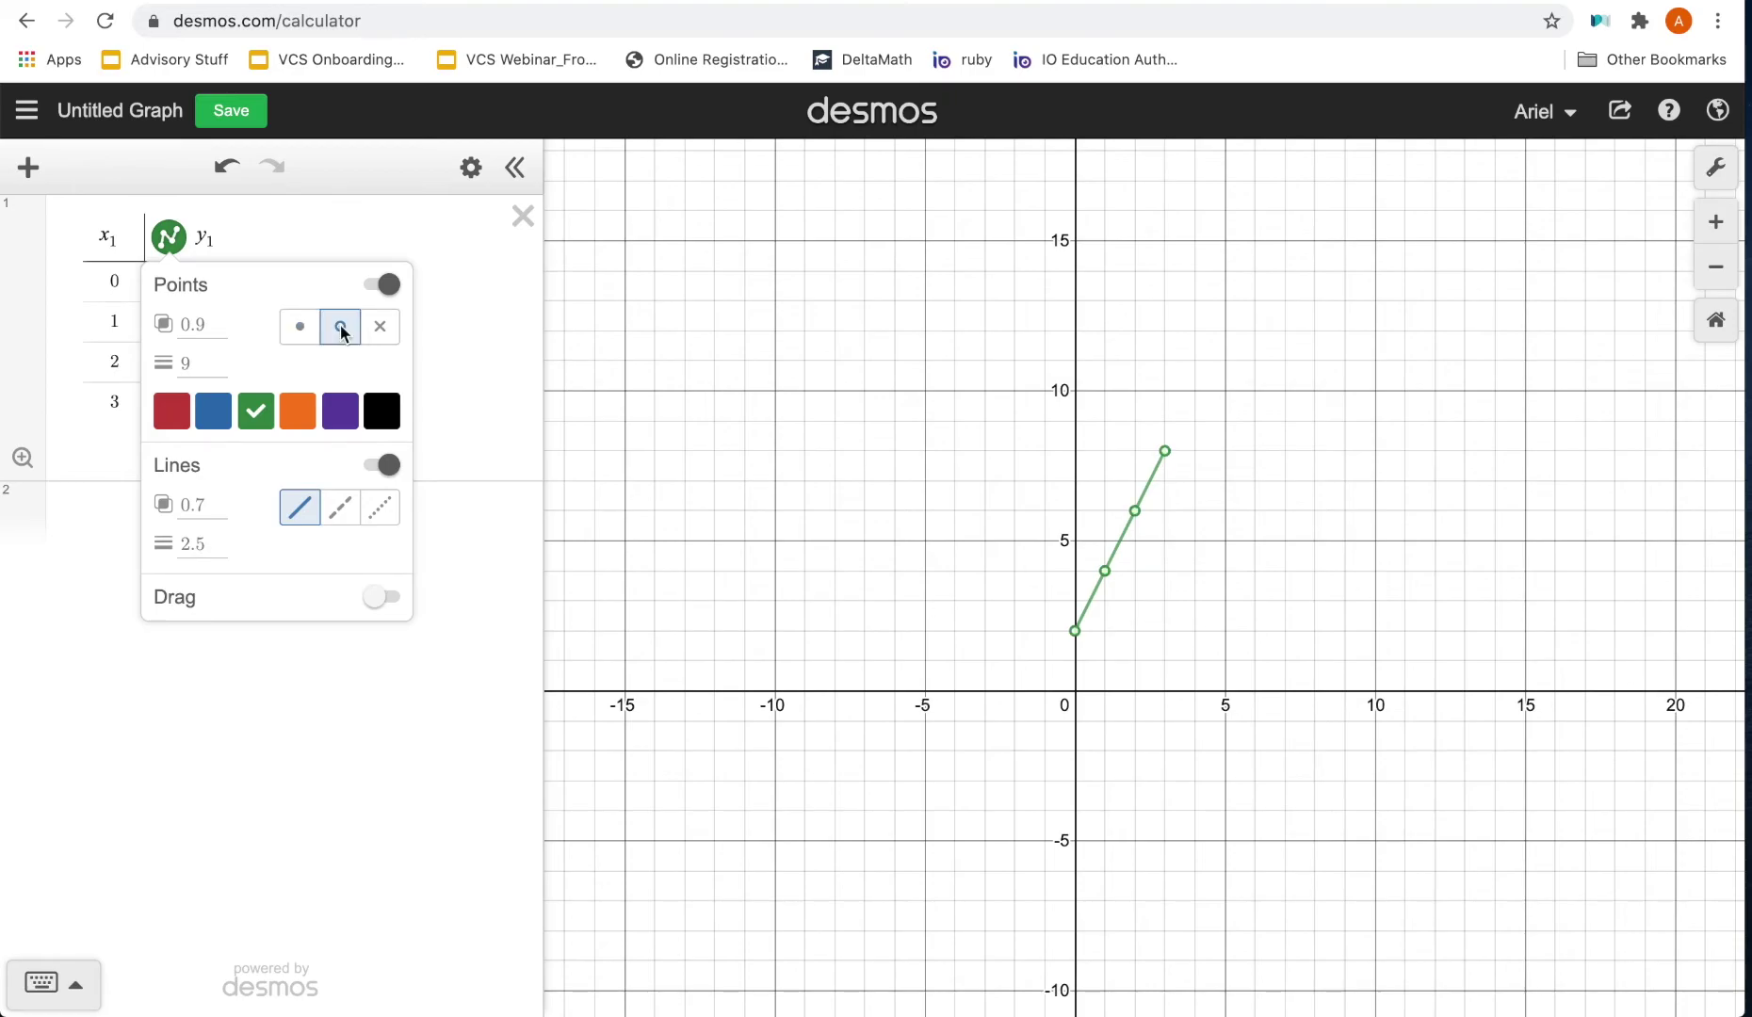
{"action": "left_click", "coordinate": [379, 330]}
{"action": "left_click", "coordinate": [331, 338]}
{"action": "left_click", "coordinate": [299, 339]}
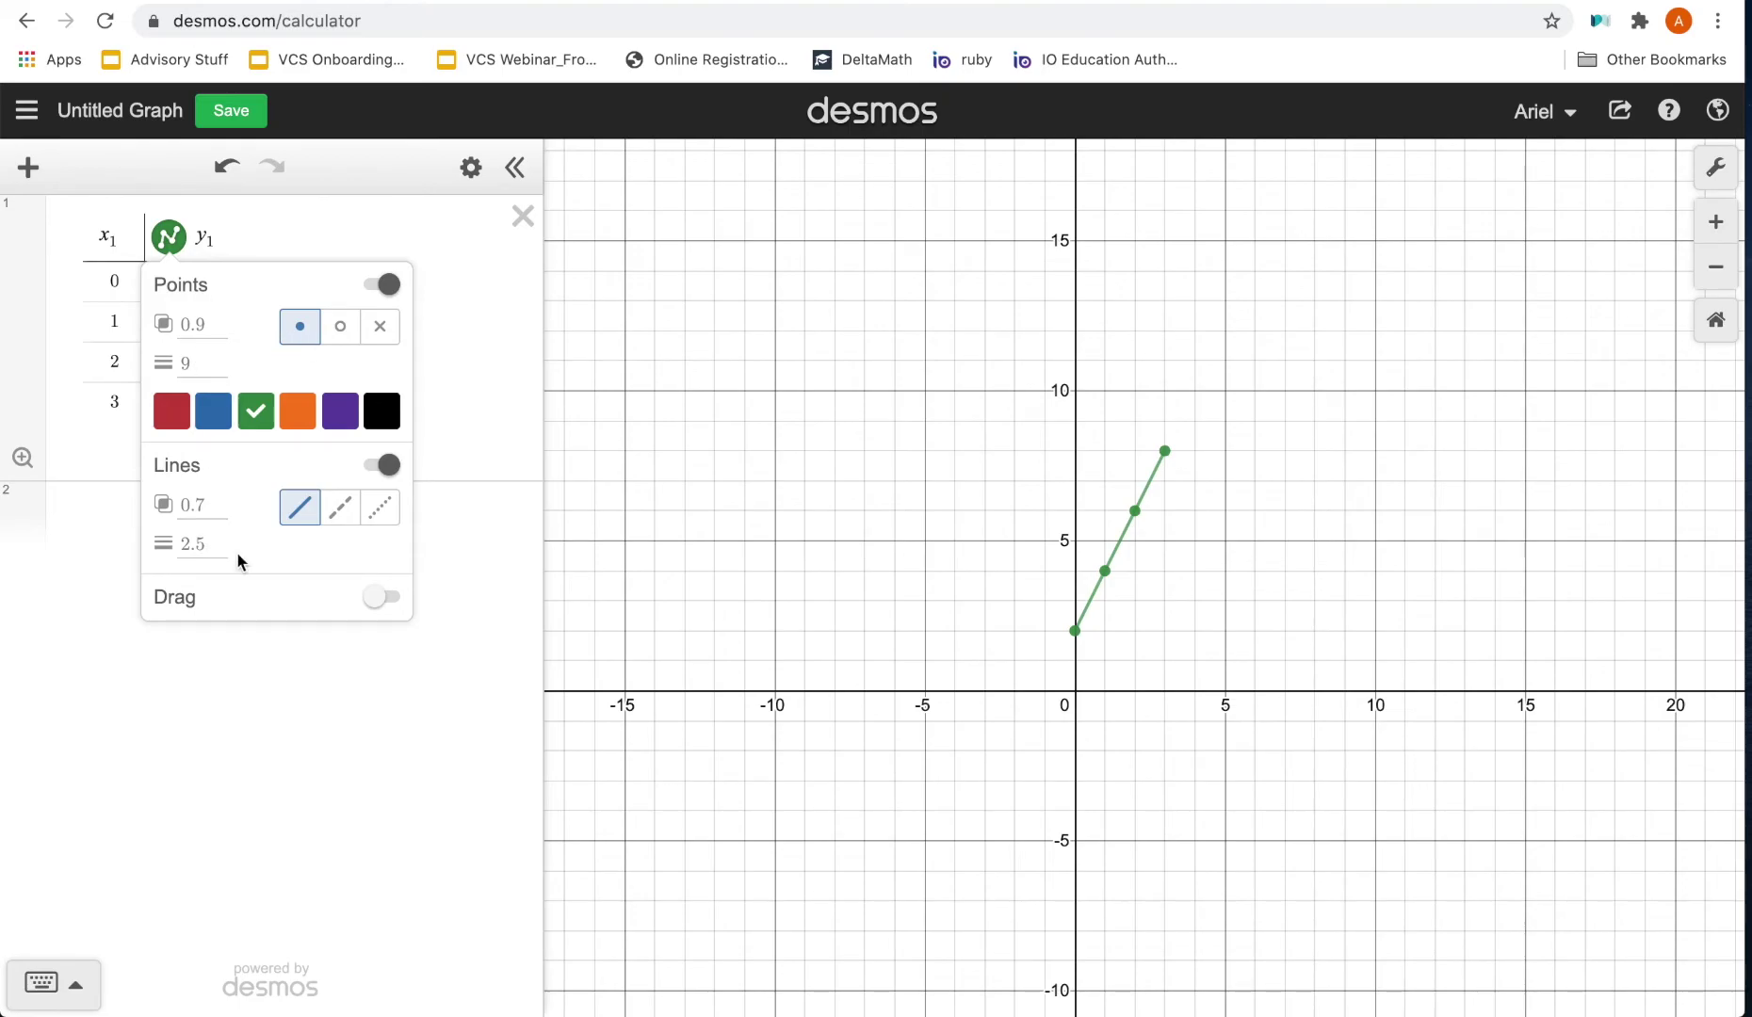
- Make the table's points movable vertically only, and shift the first point on the graph to a y-value of about 2.1
{"action": "left_click", "coordinate": [380, 597]}
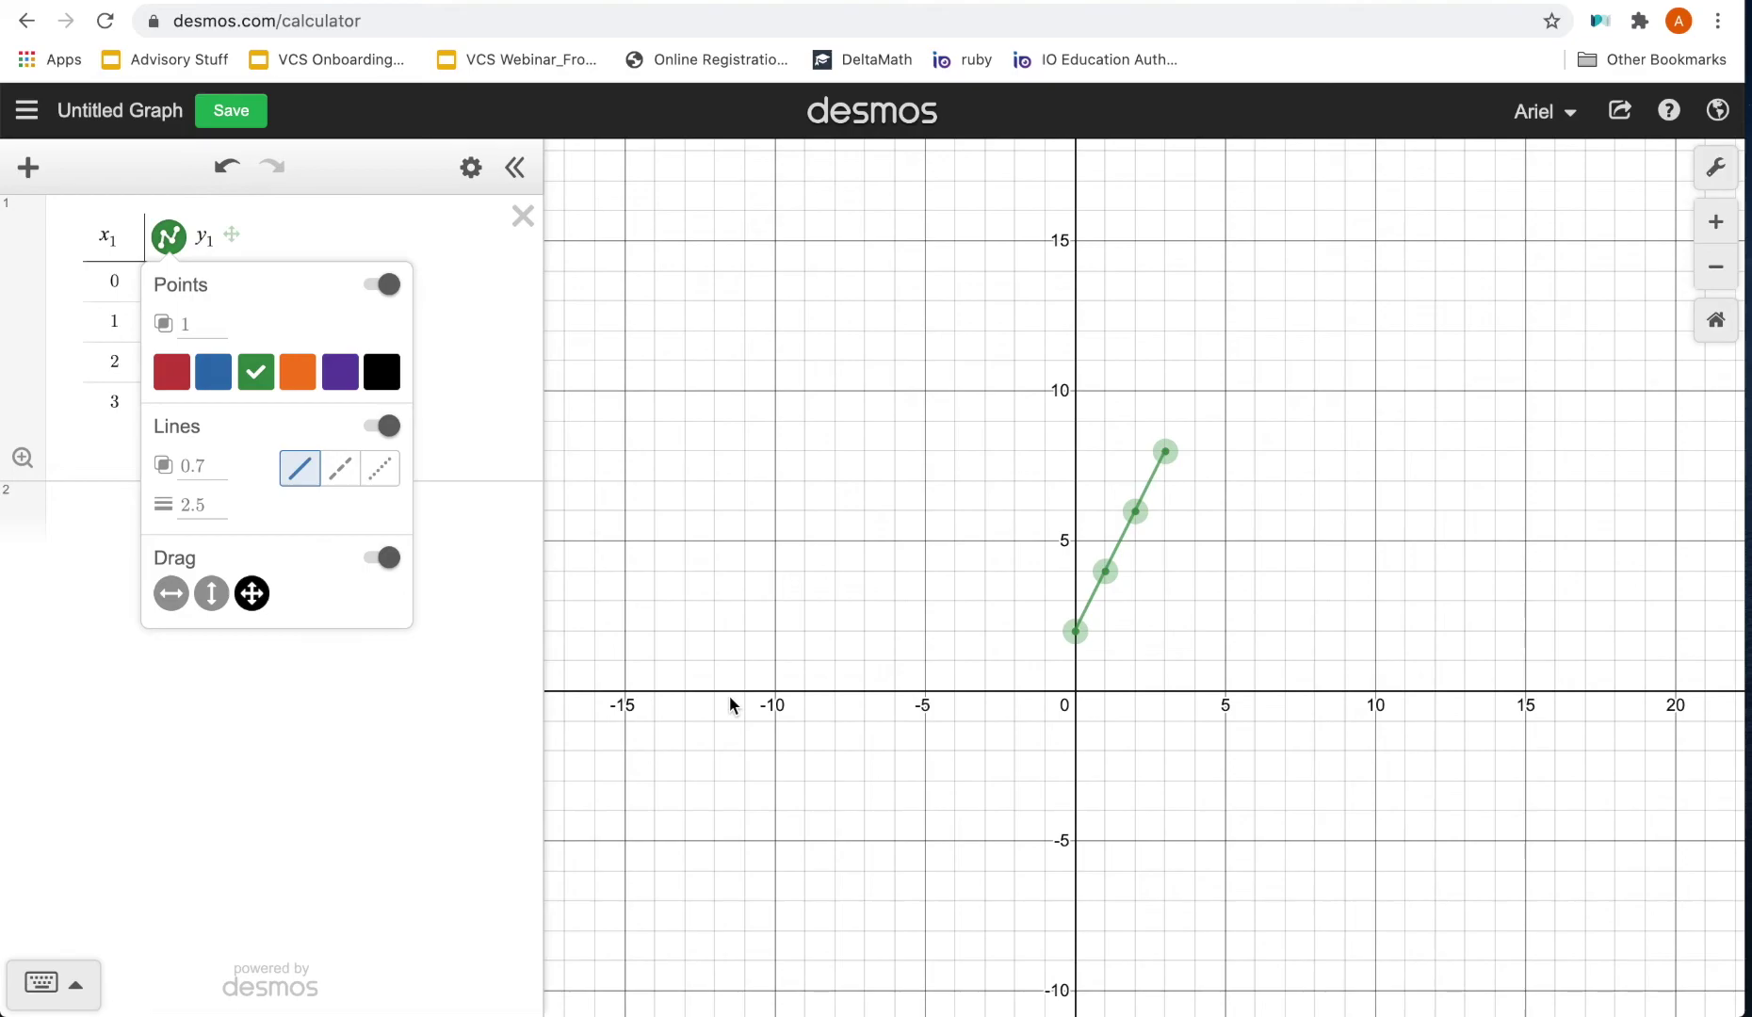
{"action": "left_click", "coordinate": [211, 598]}
{"action": "left_click_drag", "start_coordinate": [1074, 631], "coordinate": [973, 636]}
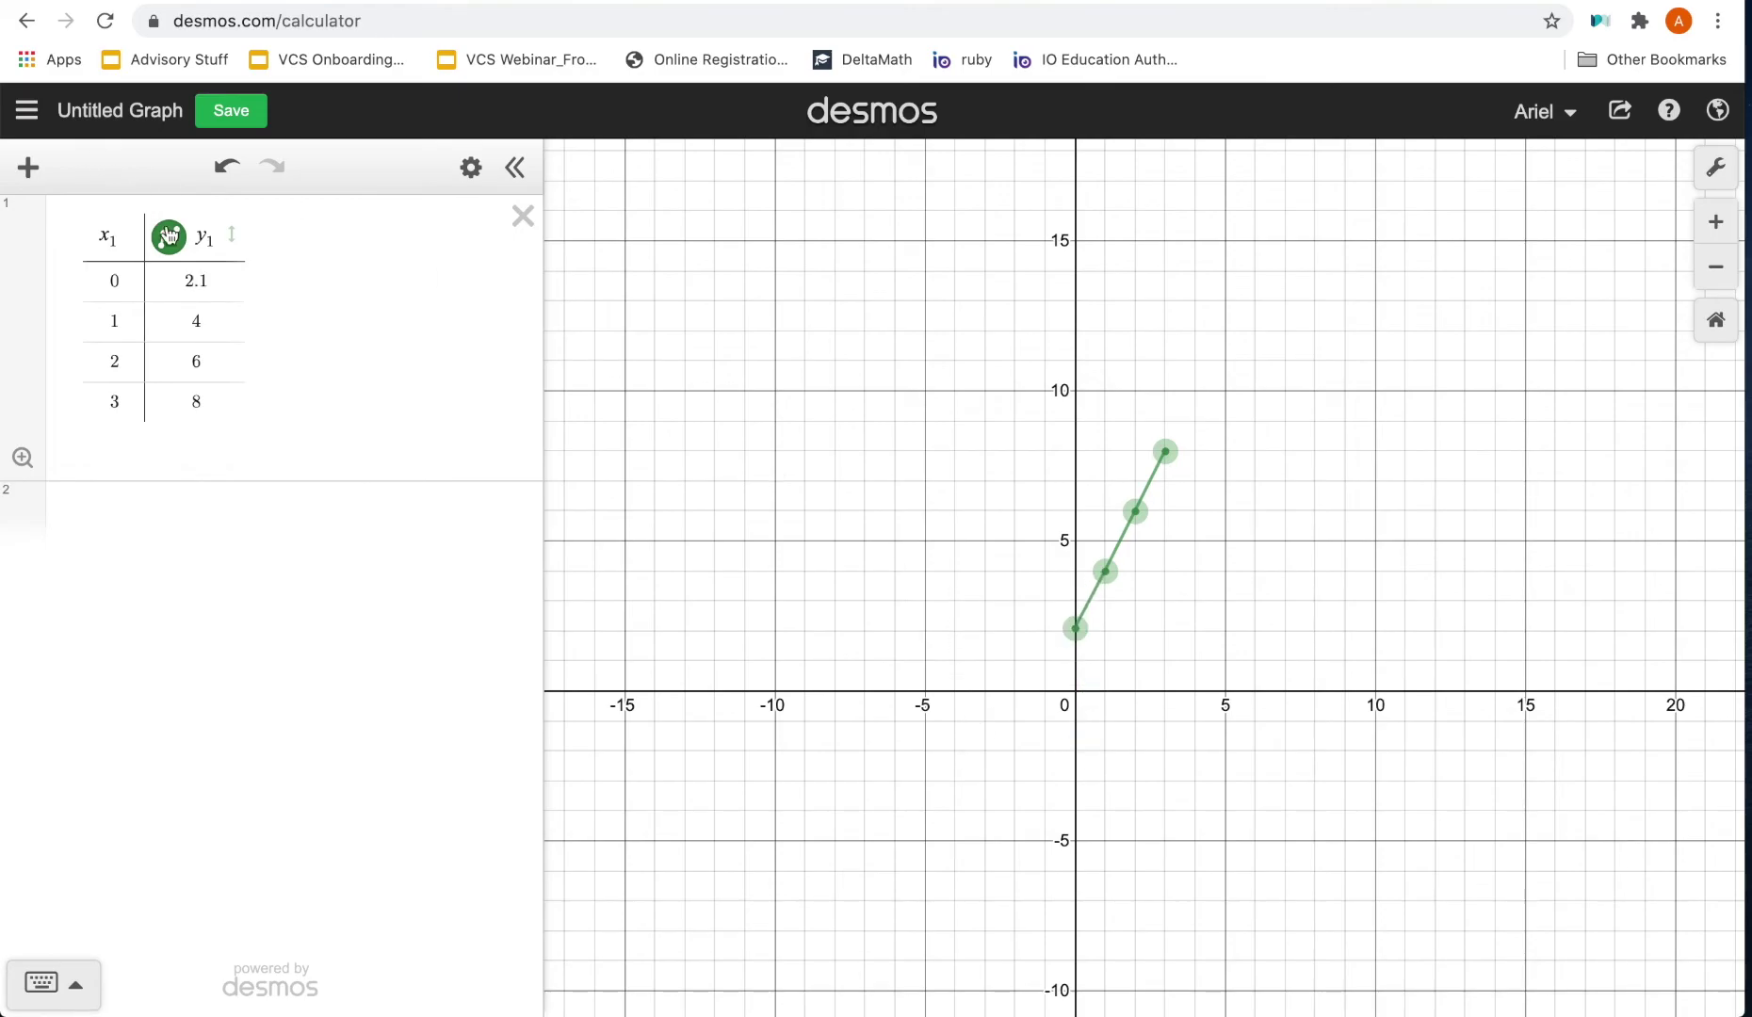
- Allow the points to move in all directions, and move the first to about (-5.37, -8.63) and the last to about (7.4, 17.3)
{"action": "left_click", "coordinate": [172, 240]}
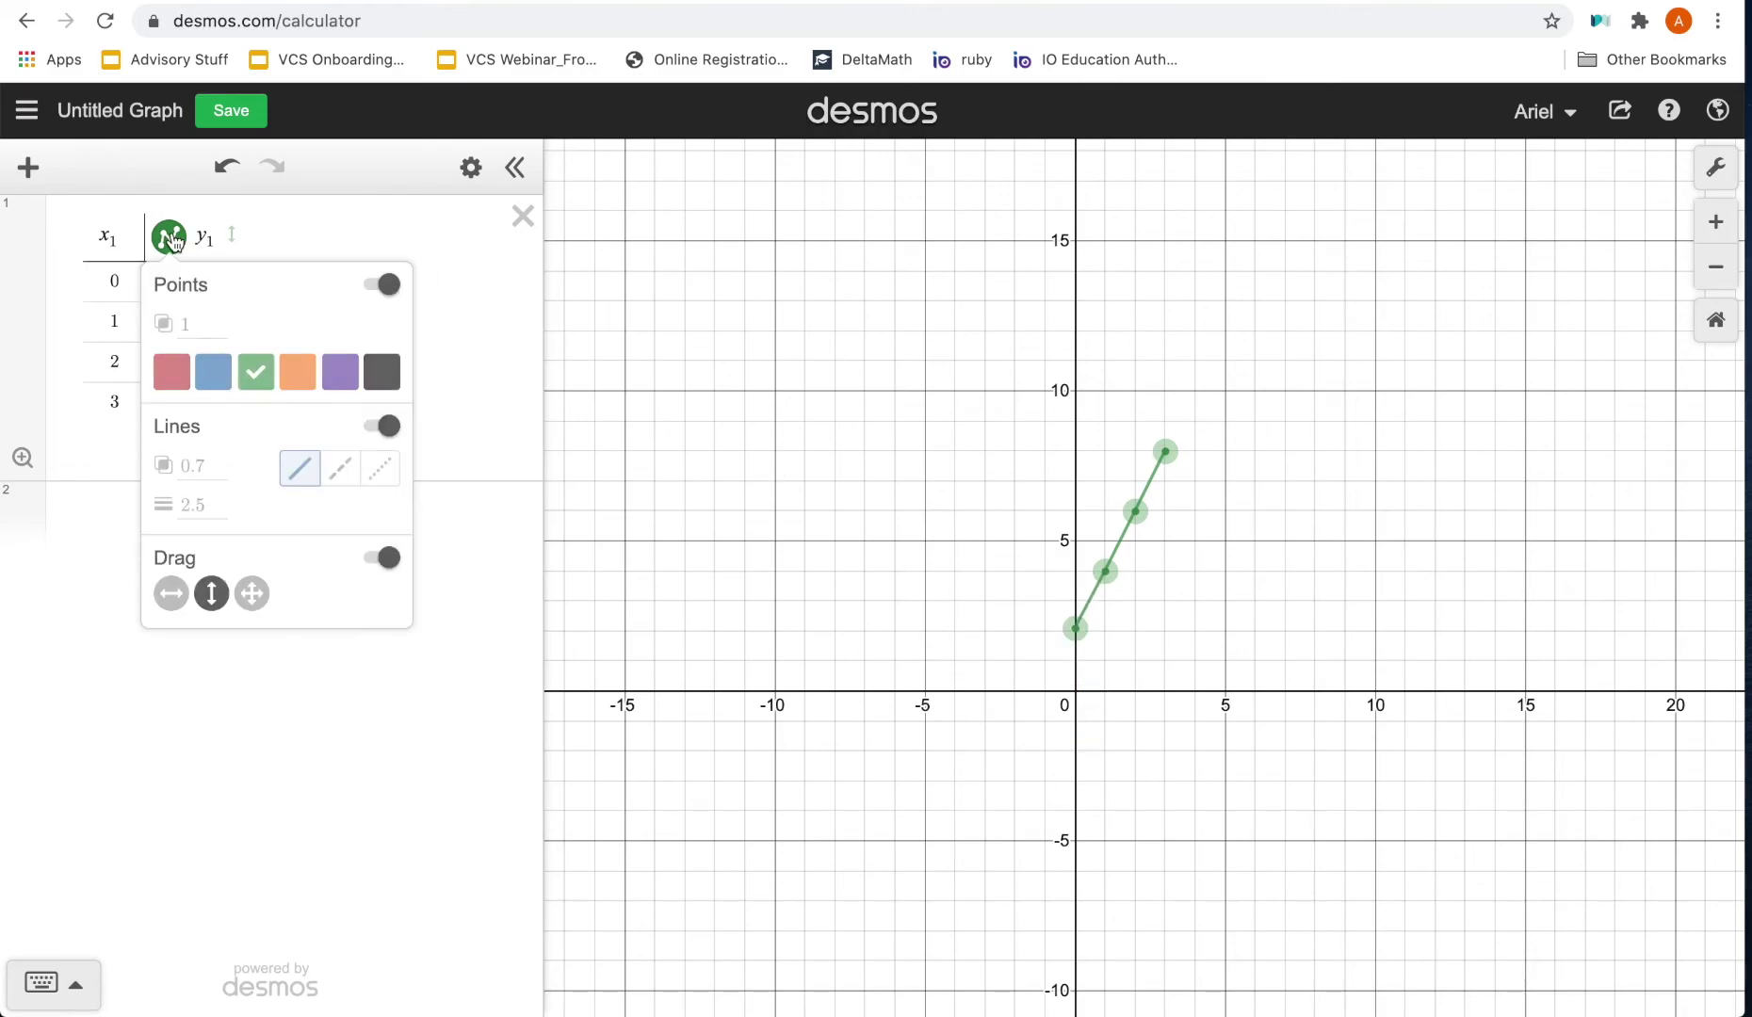
{"action": "left_click", "coordinate": [254, 592]}
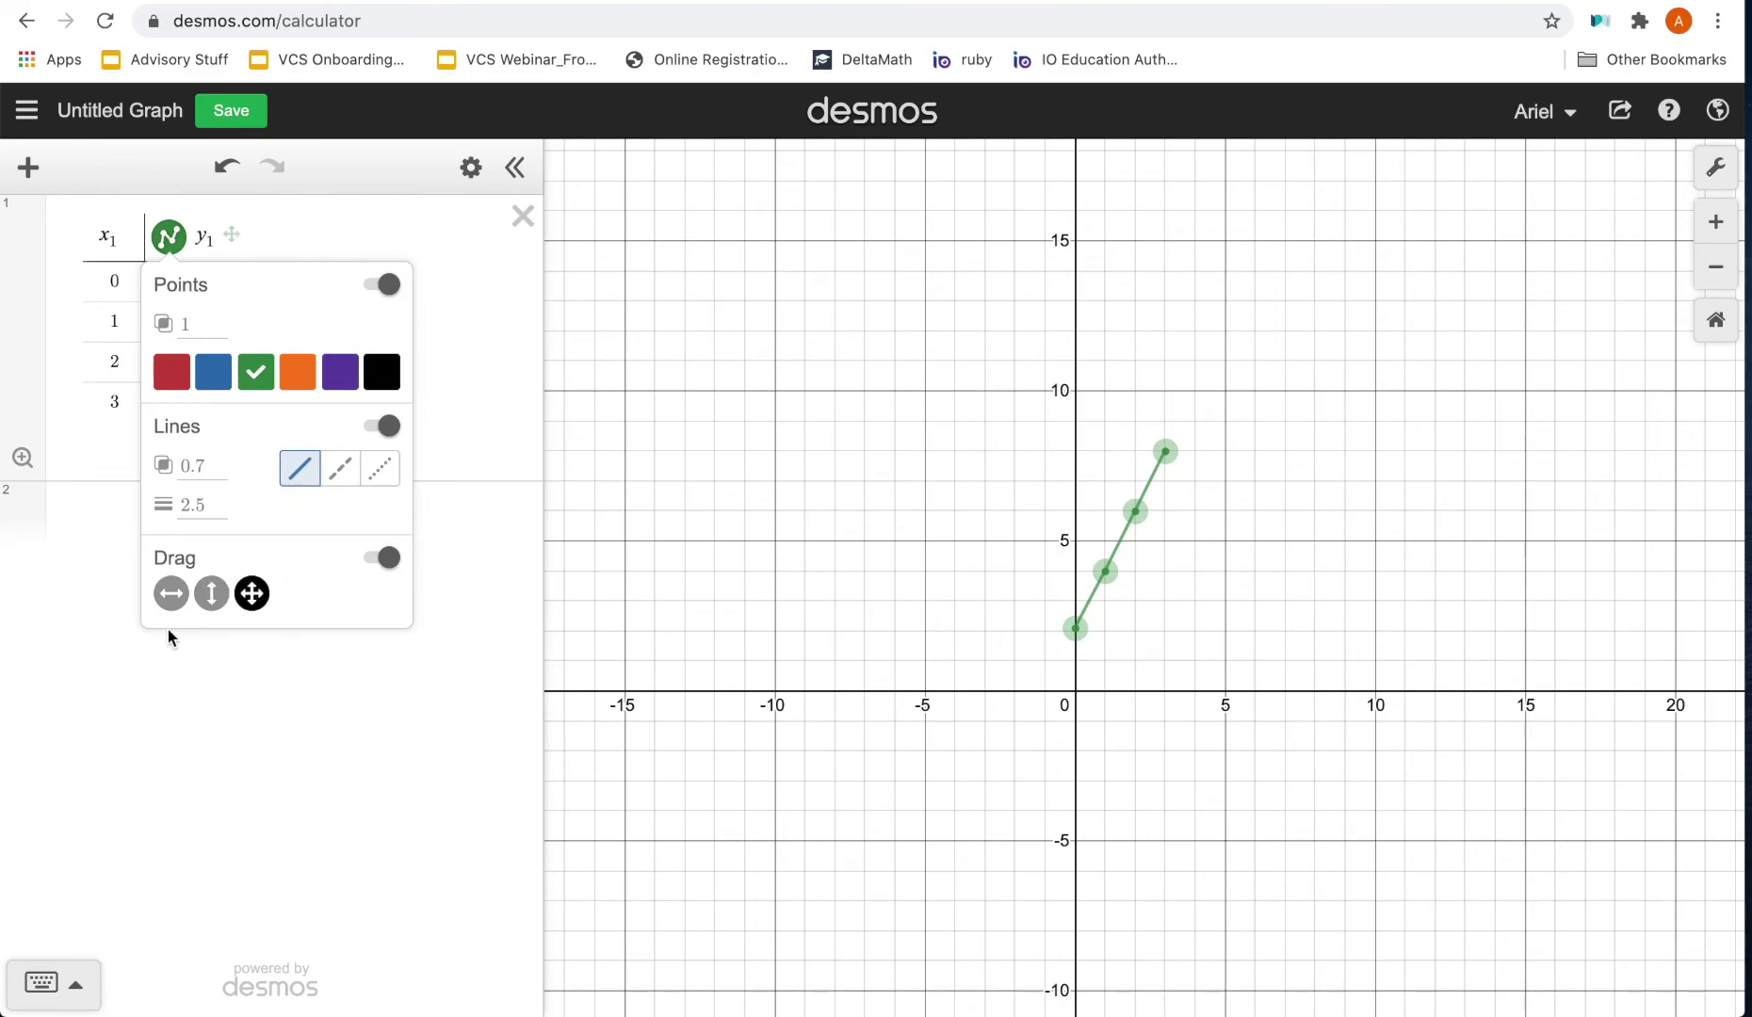
{"action": "left_click_drag", "start_coordinate": [1075, 628], "coordinate": [919, 948]}
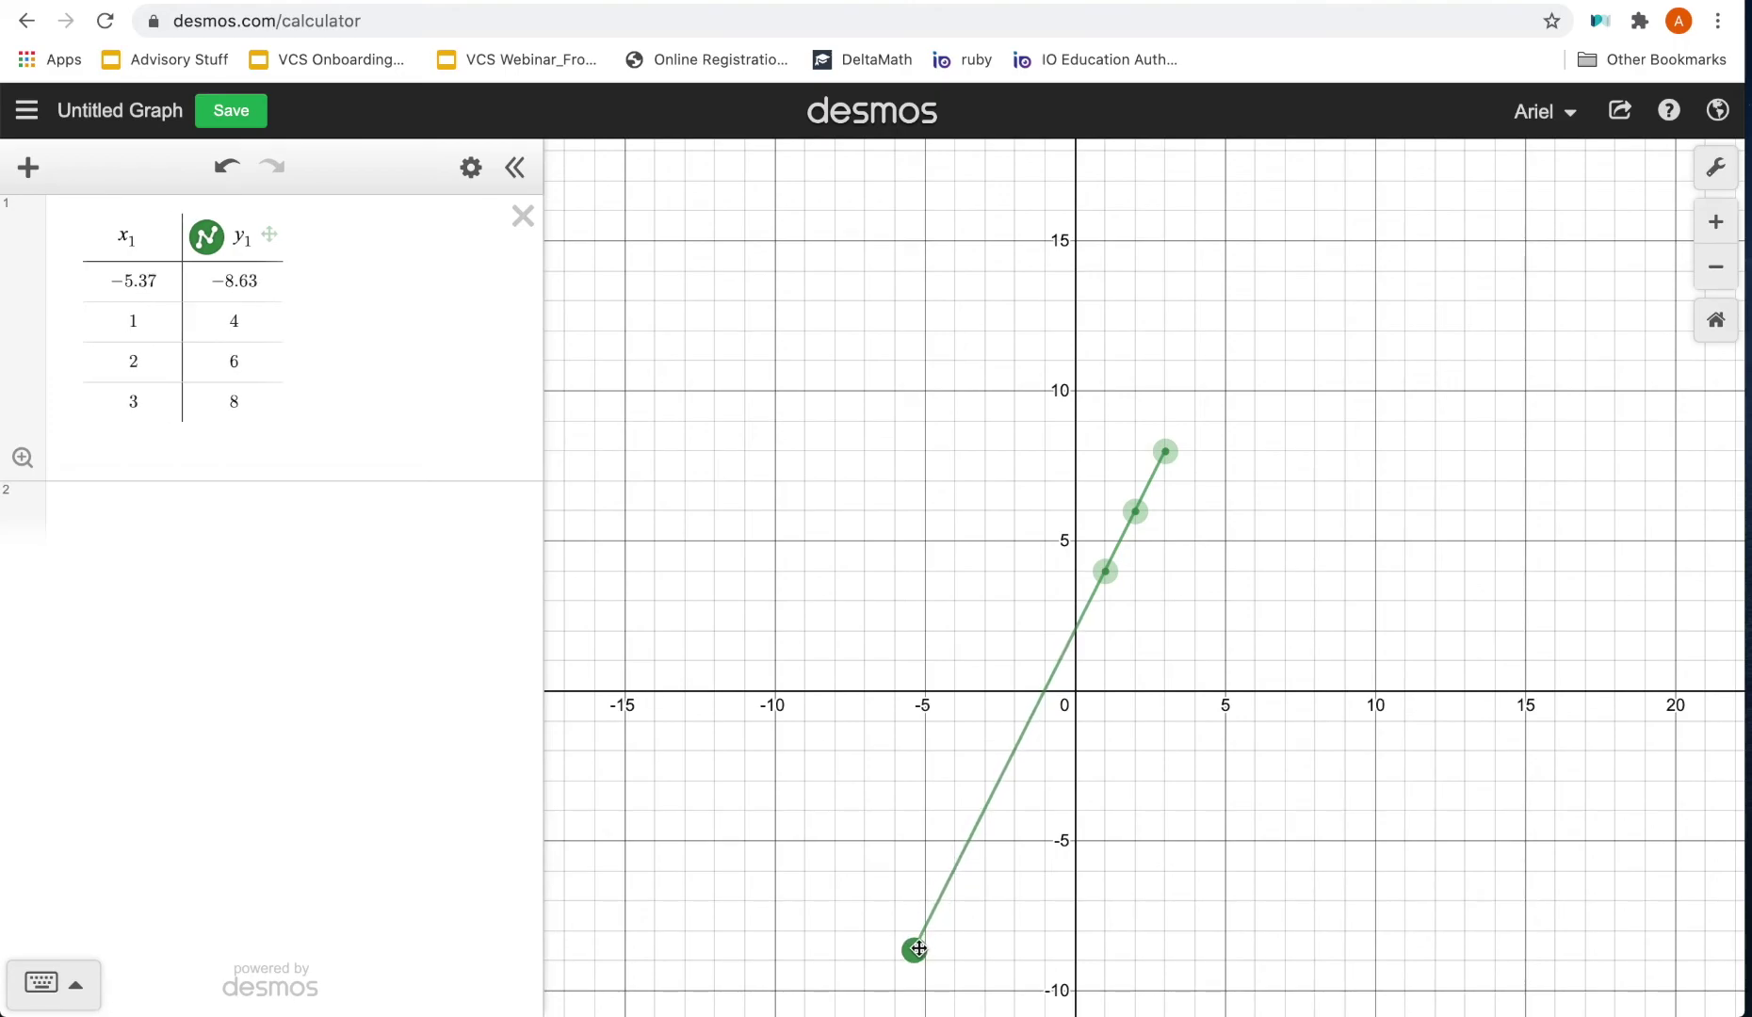
{"action": "left_click_drag", "start_coordinate": [1164, 444], "coordinate": [1296, 161]}
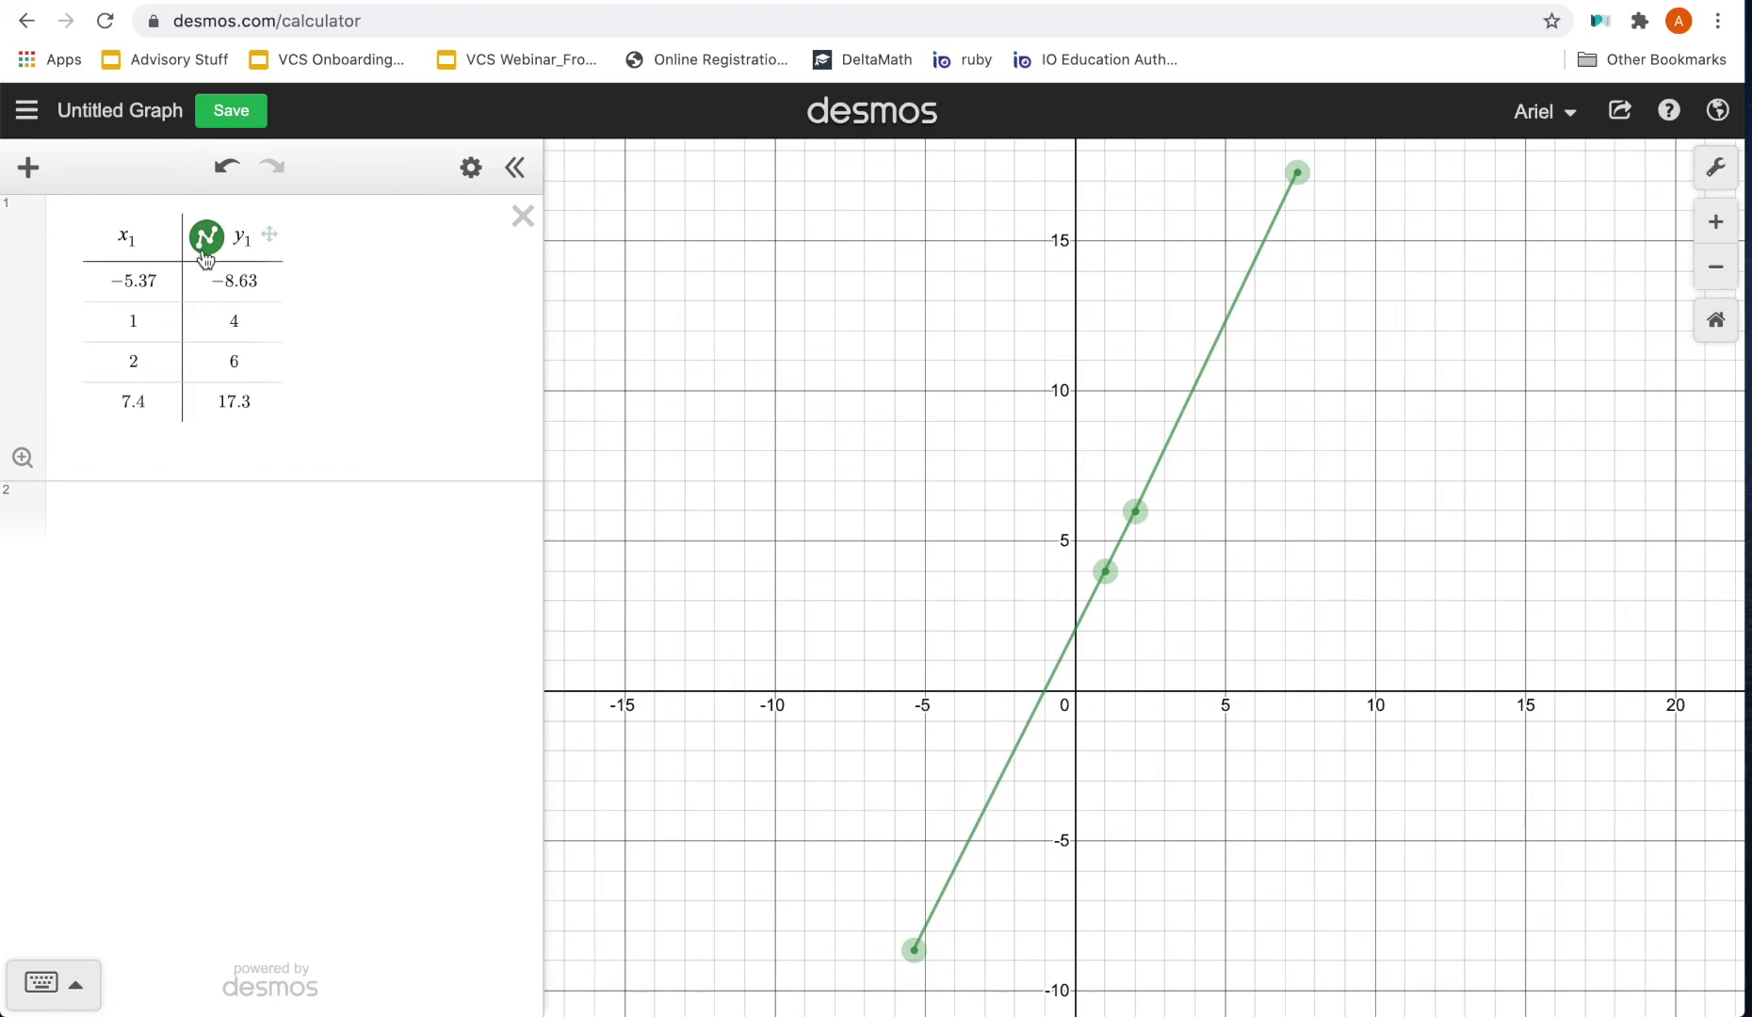
- Colour the table's points and lines red, and move the first point to about (0.3, 2.7) on the graph
{"action": "left_click", "coordinate": [207, 240]}
{"action": "left_click", "coordinate": [207, 240]}
{"action": "left_click", "coordinate": [206, 243]}
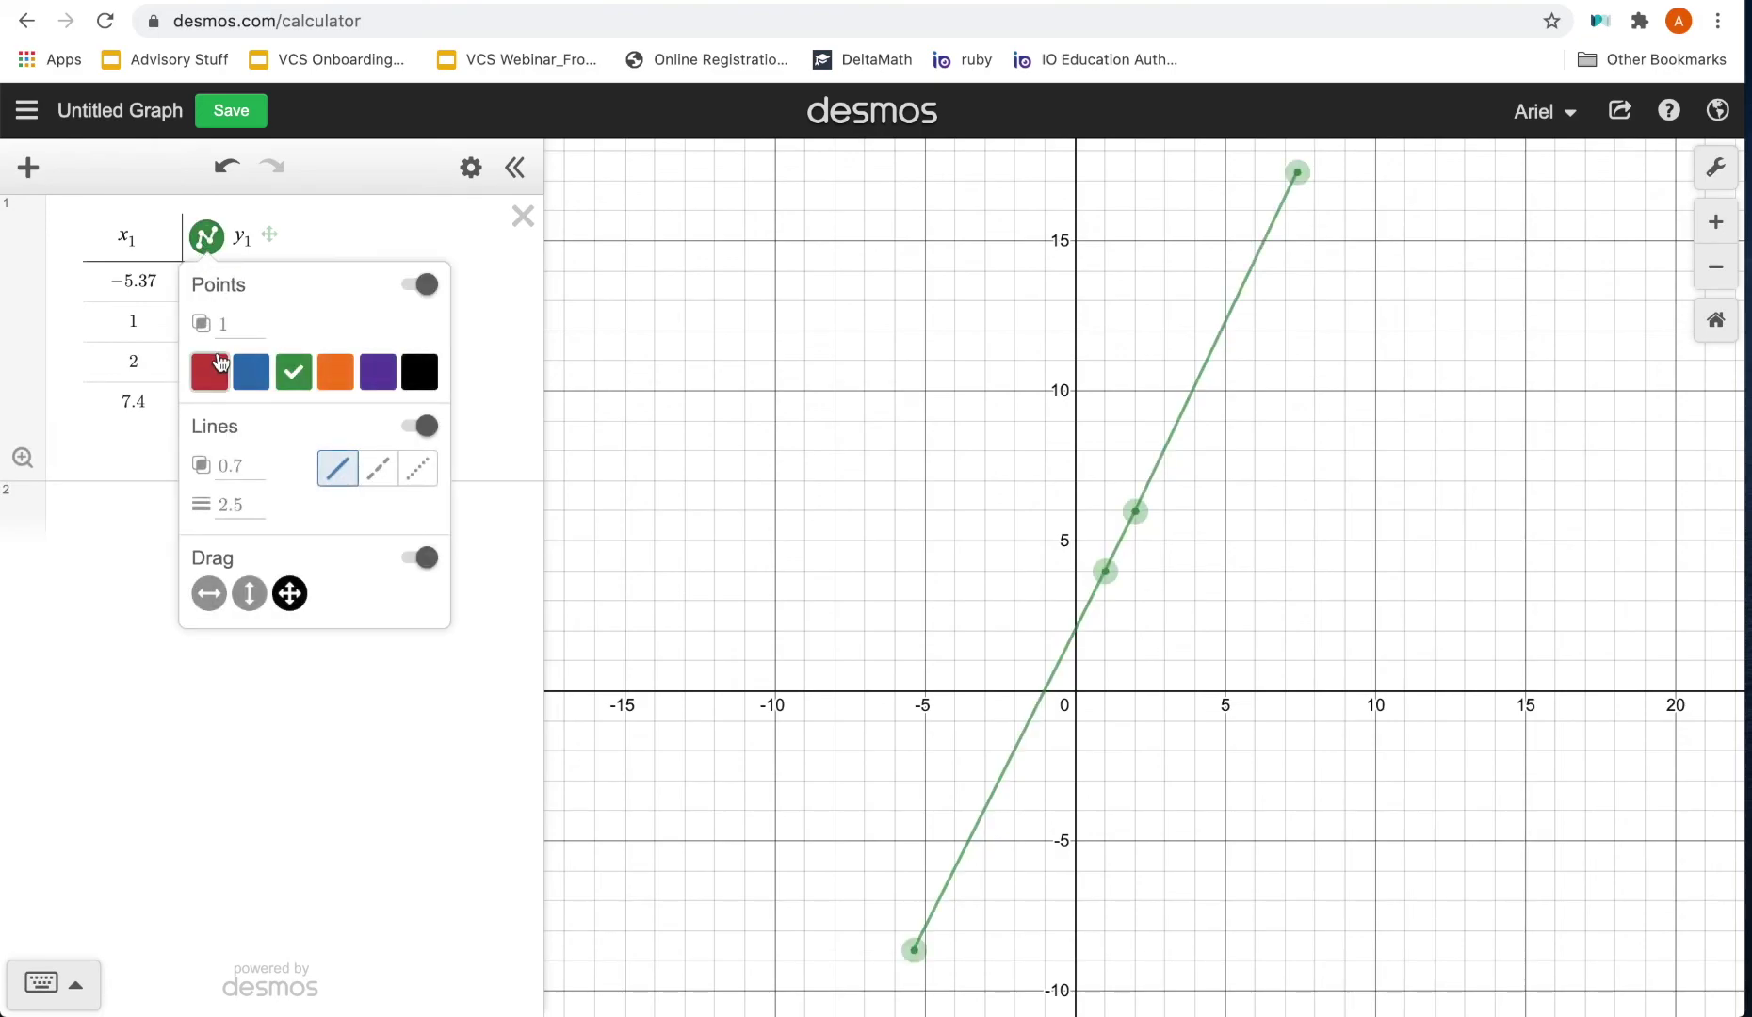
{"action": "left_click", "coordinate": [215, 366]}
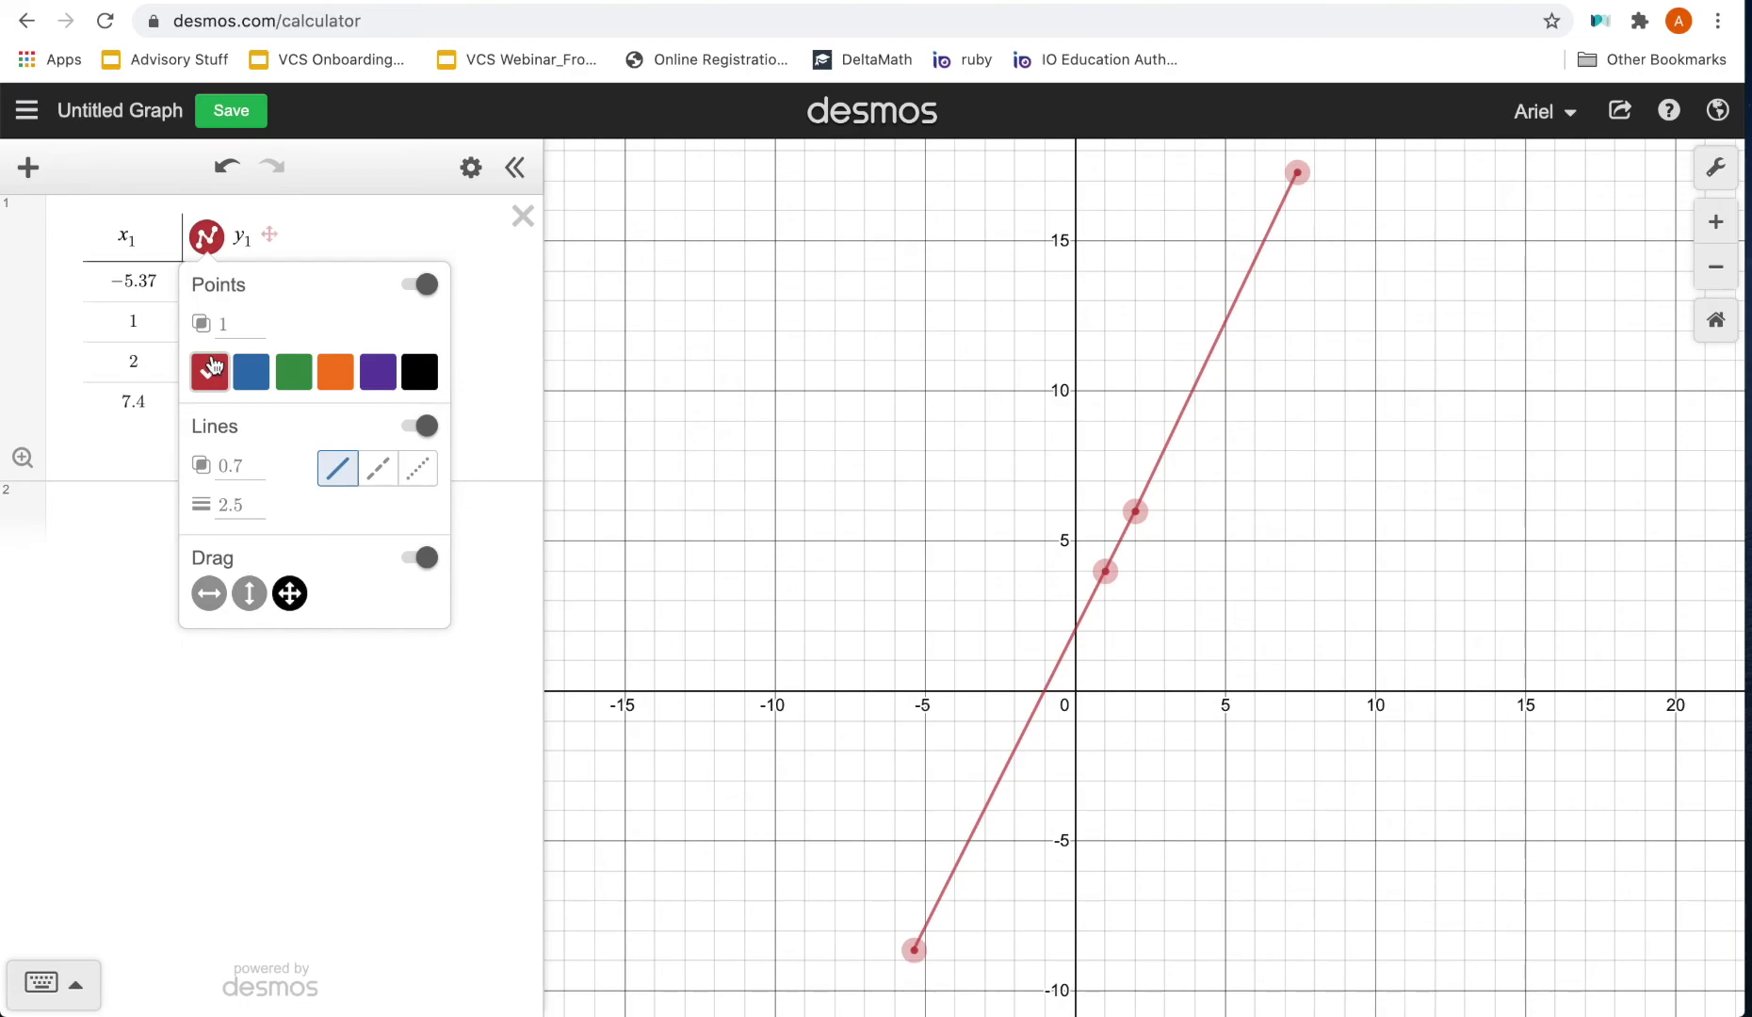
{"action": "left_click", "coordinate": [622, 311]}
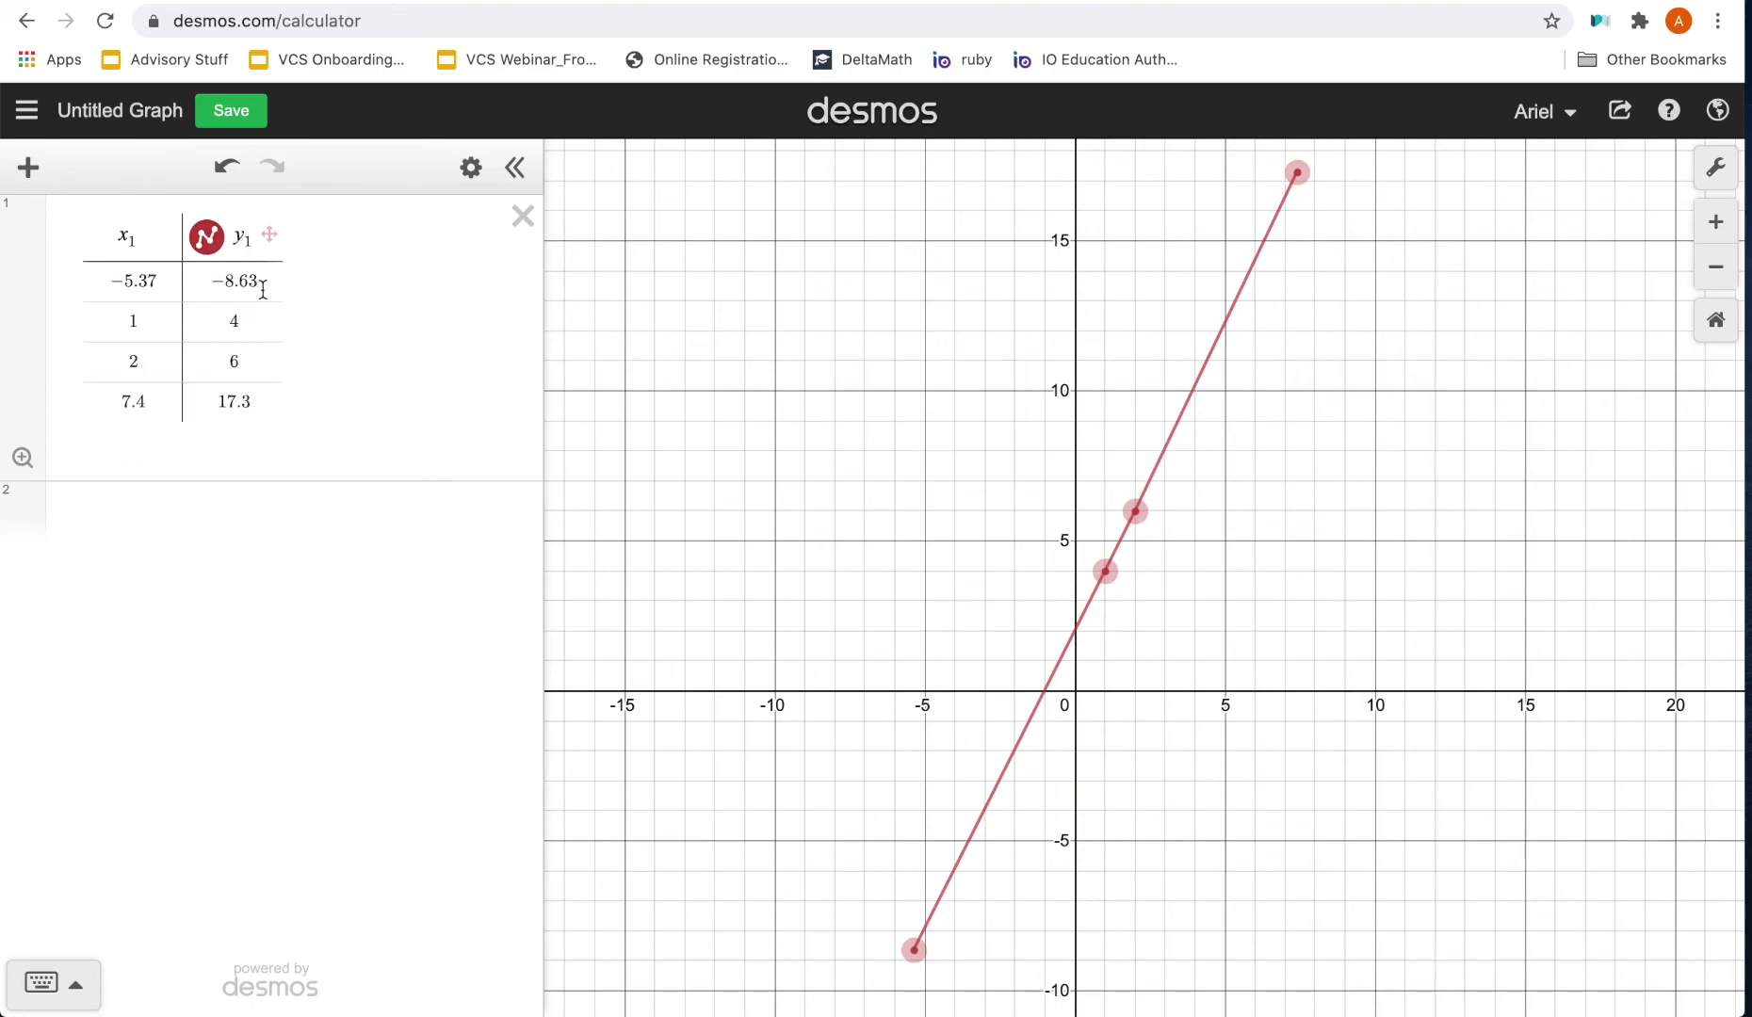
{"action": "left_click_drag", "start_coordinate": [914, 950], "coordinate": [1085, 610]}
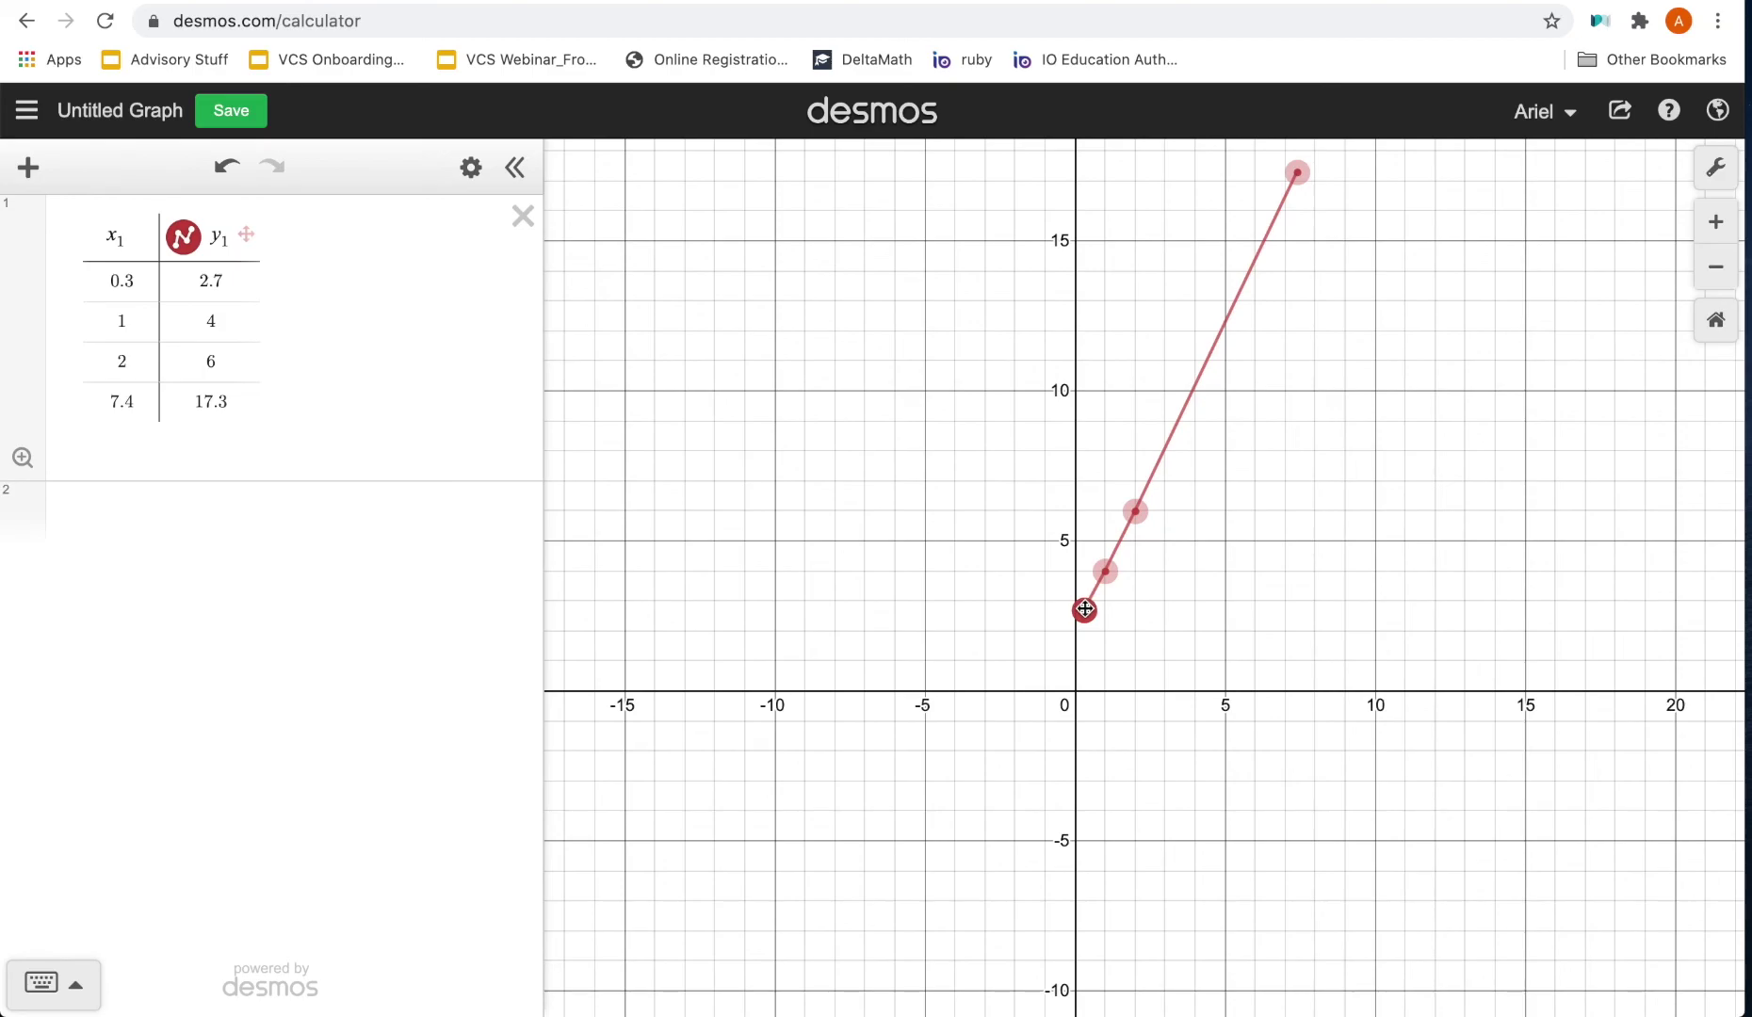
{"action": "left_click_drag", "start_coordinate": [1080, 608], "coordinate": [1080, 608]}
- Show the on-screen math keypad and enter the equation y = 2x² below the table
{"action": "left_click", "coordinate": [38, 1004]}
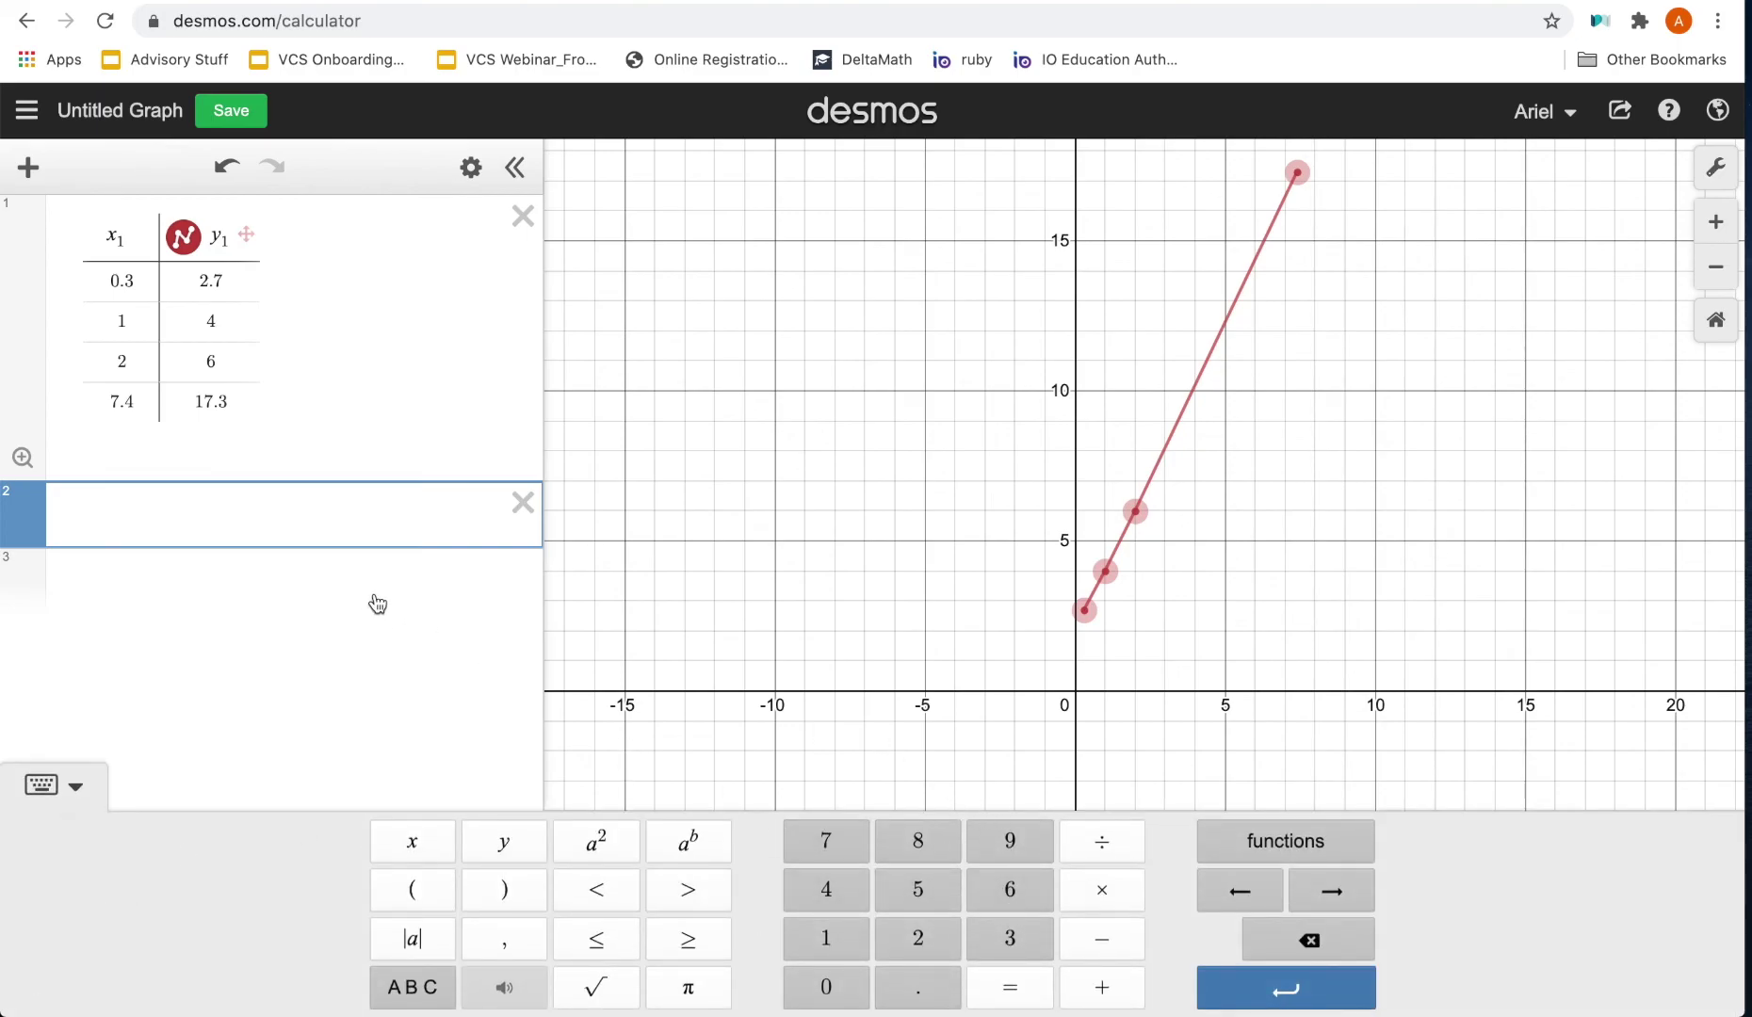
{"action": "left_click", "coordinate": [74, 785]}
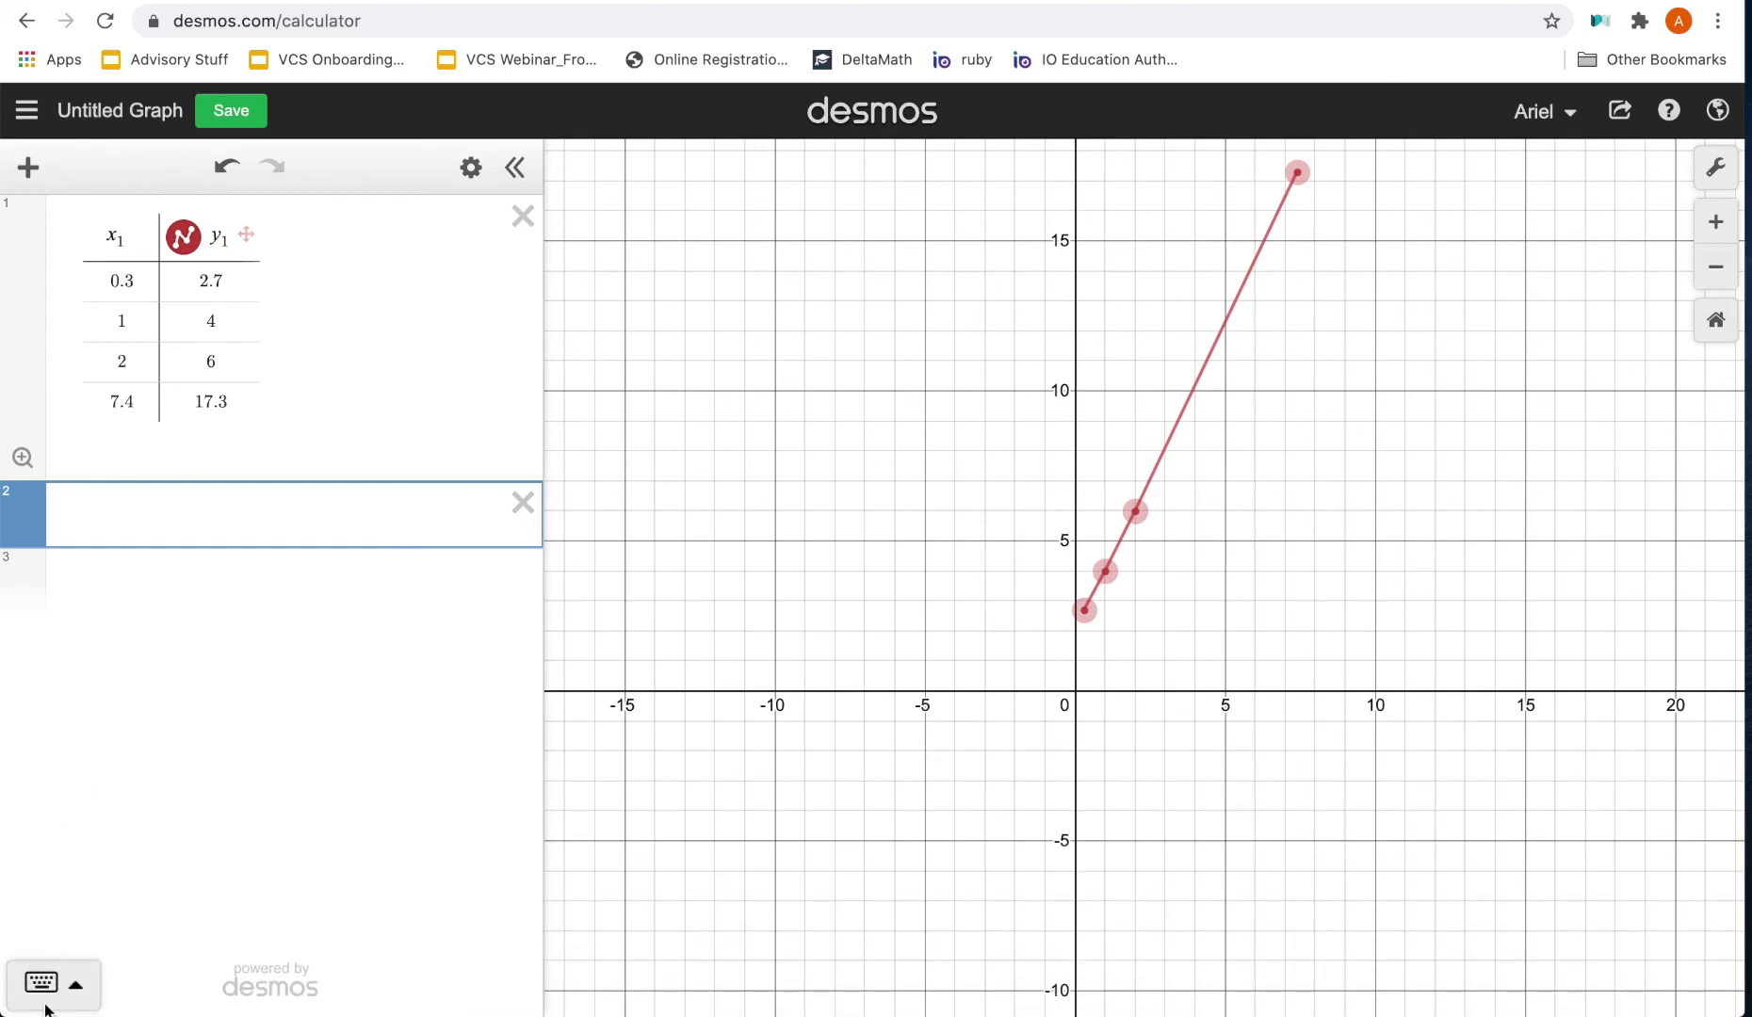
{"action": "left_click", "coordinate": [48, 1006]}
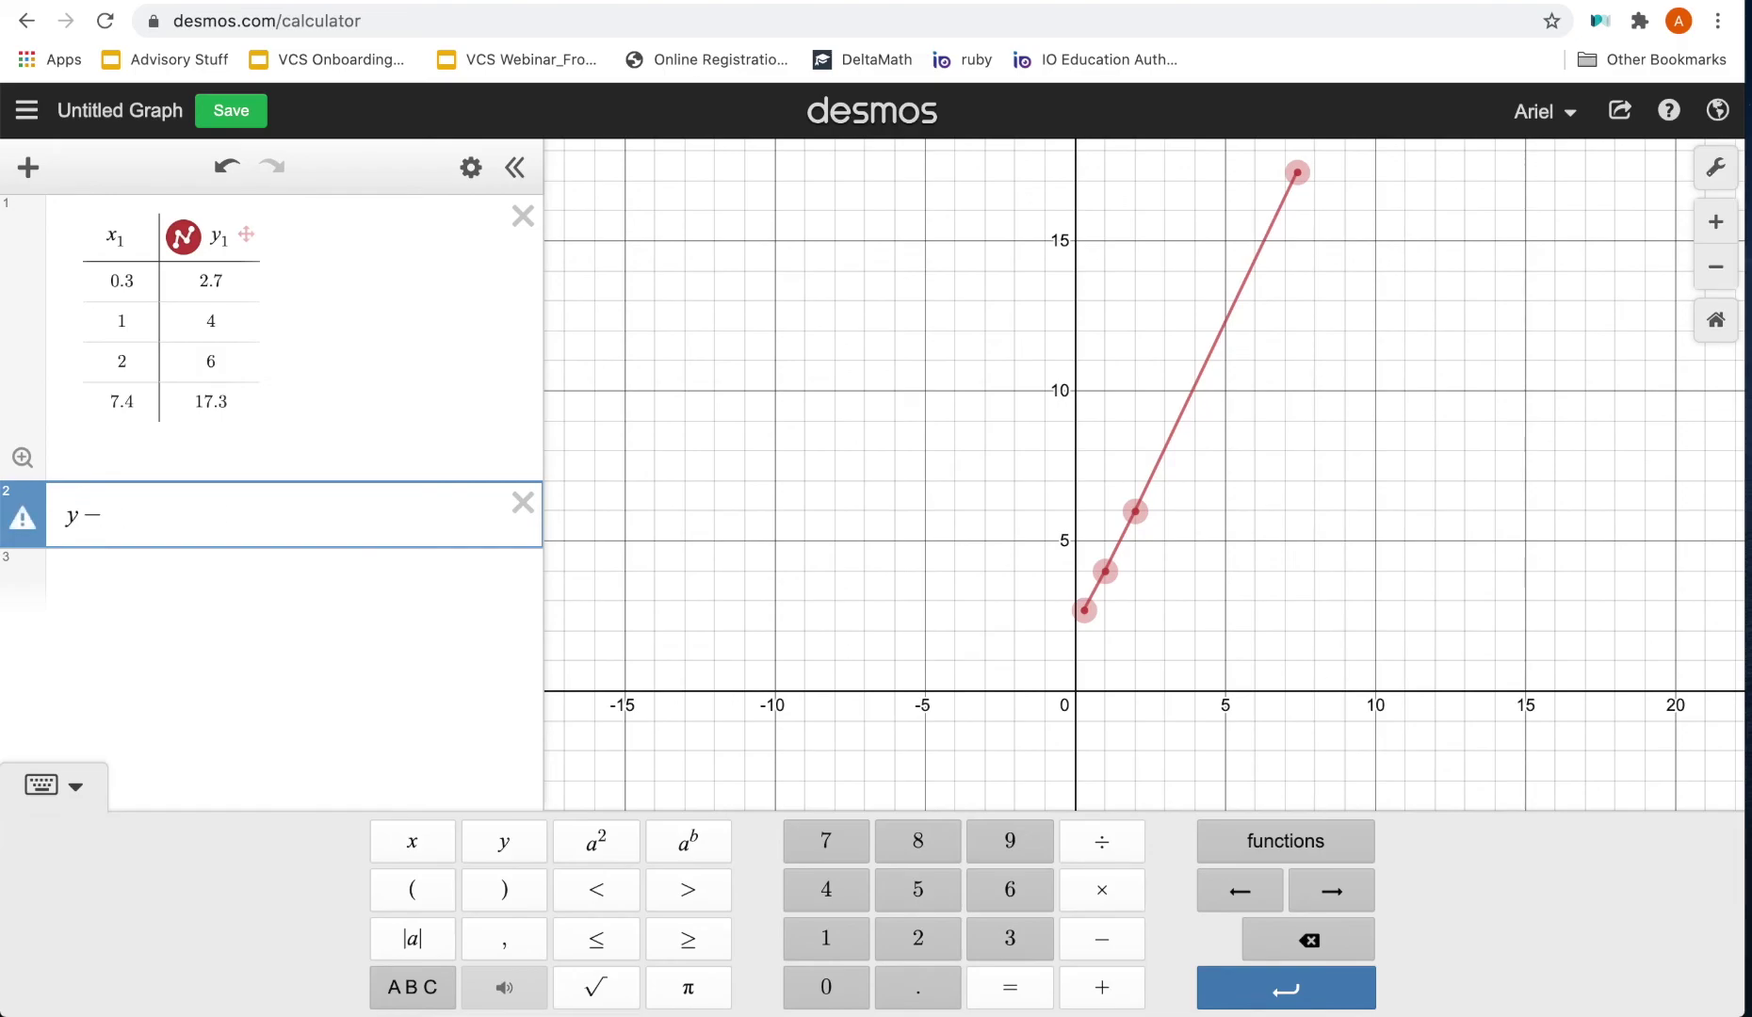
{"action": "type", "text": "2x"}
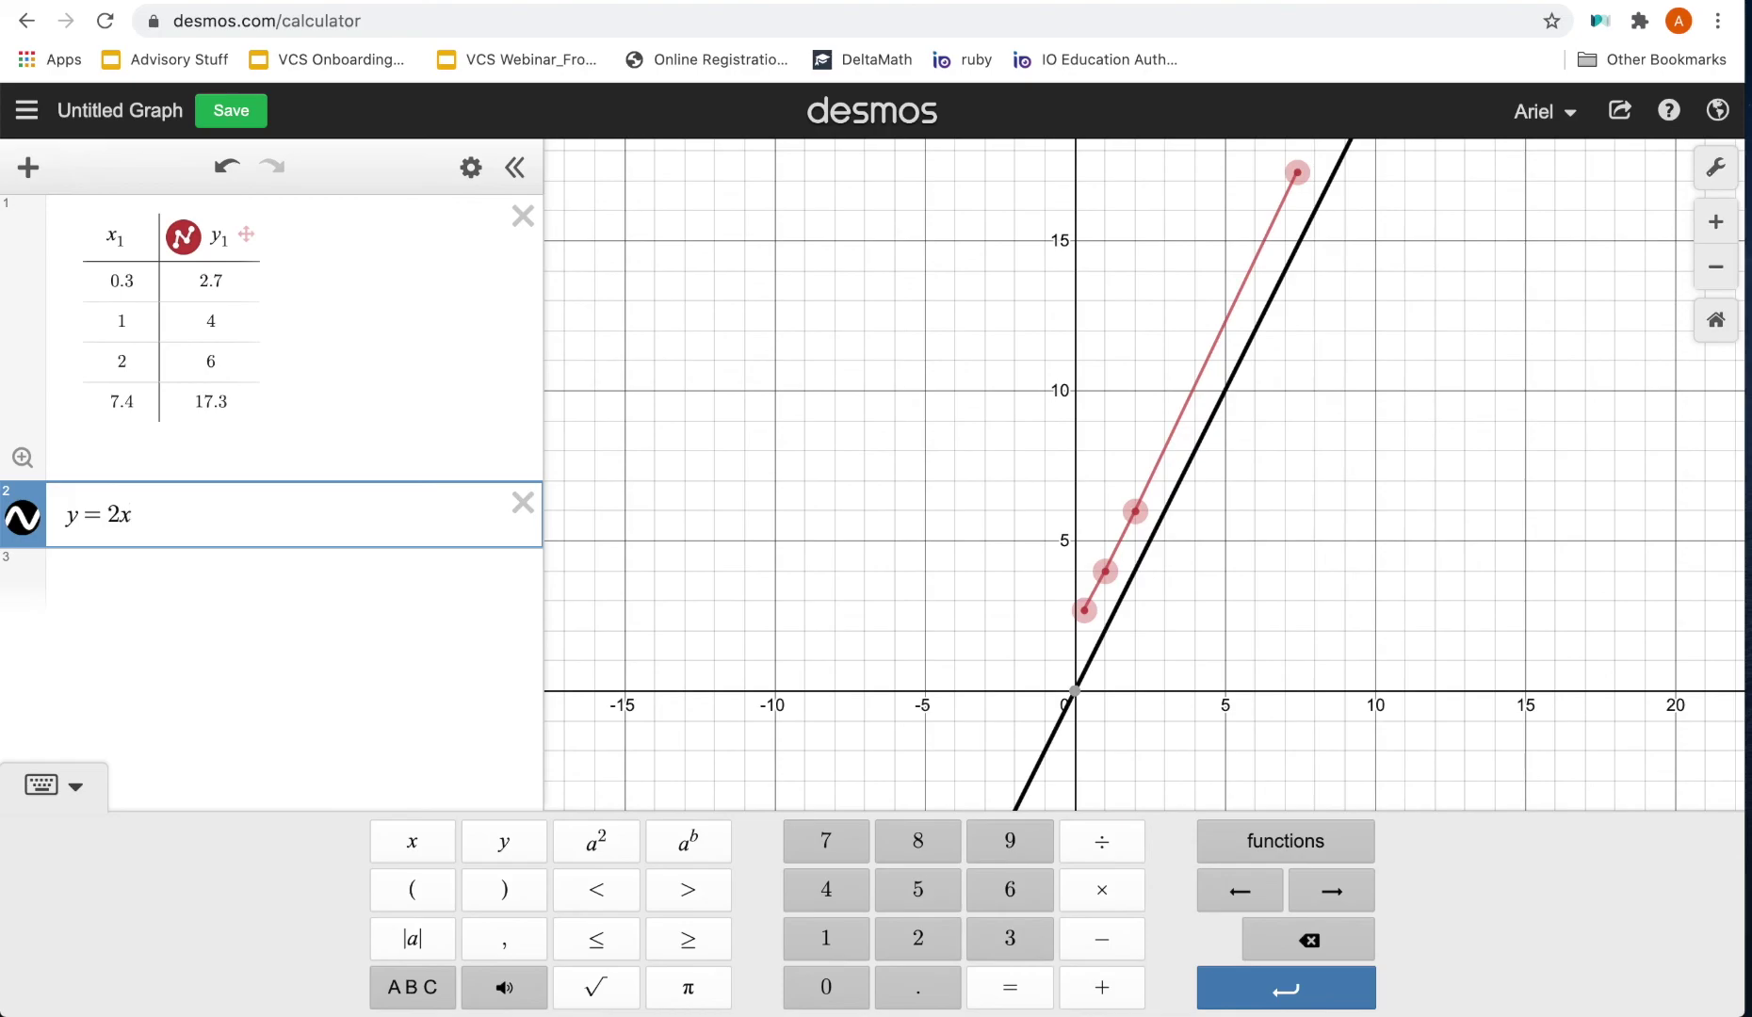
{"action": "left_click", "coordinate": [614, 857]}
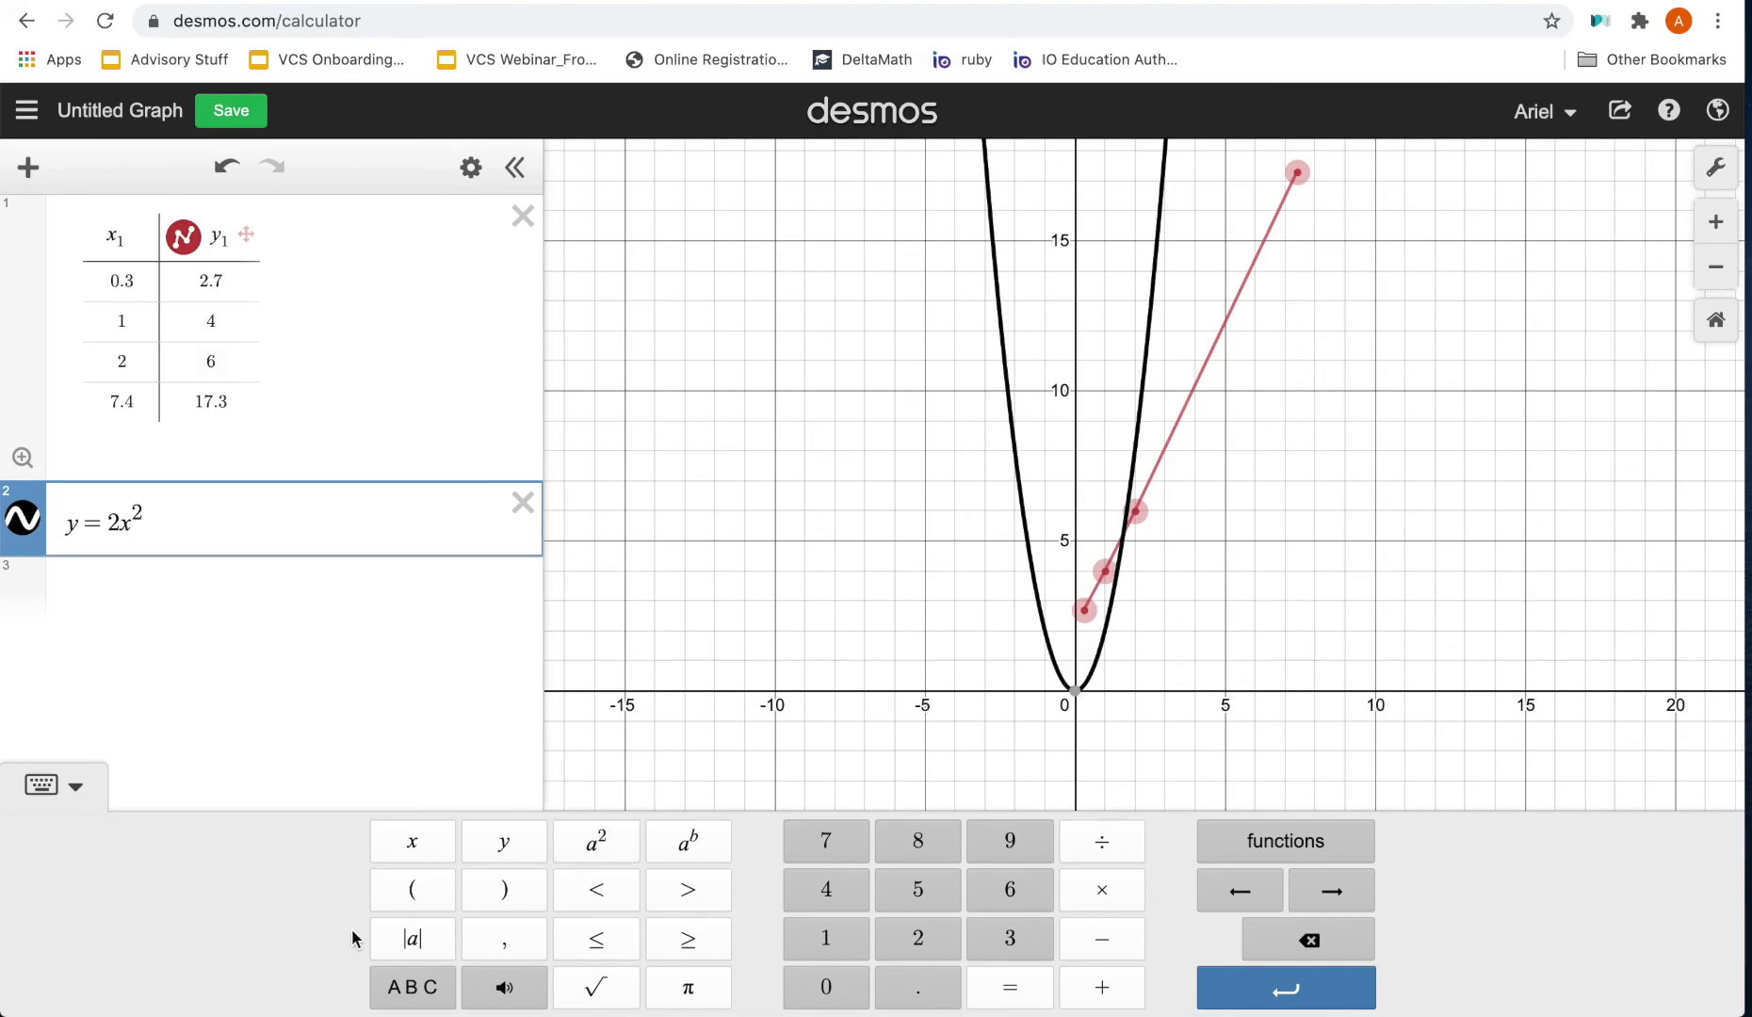
- Enter the absolute value equation y = |x| on a new expression line
{"action": "left_click", "coordinate": [155, 595]}
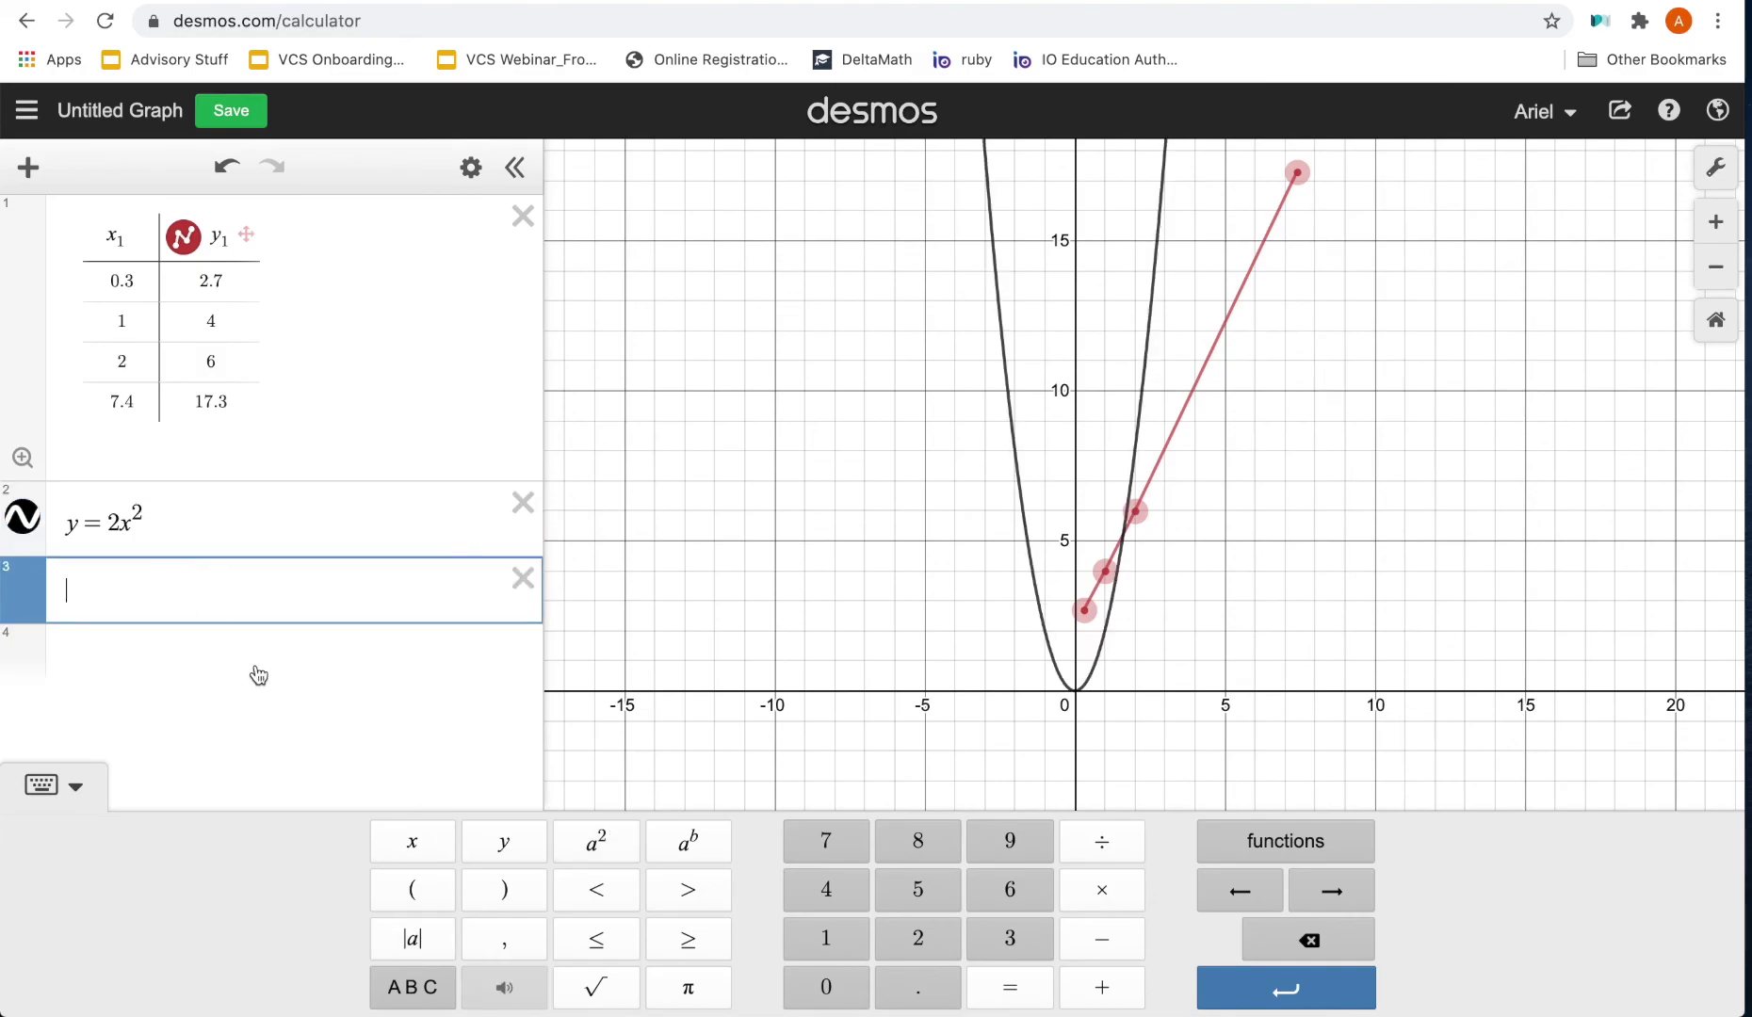
{"action": "type", "text": "="}
{"action": "left_click", "coordinate": [397, 954]}
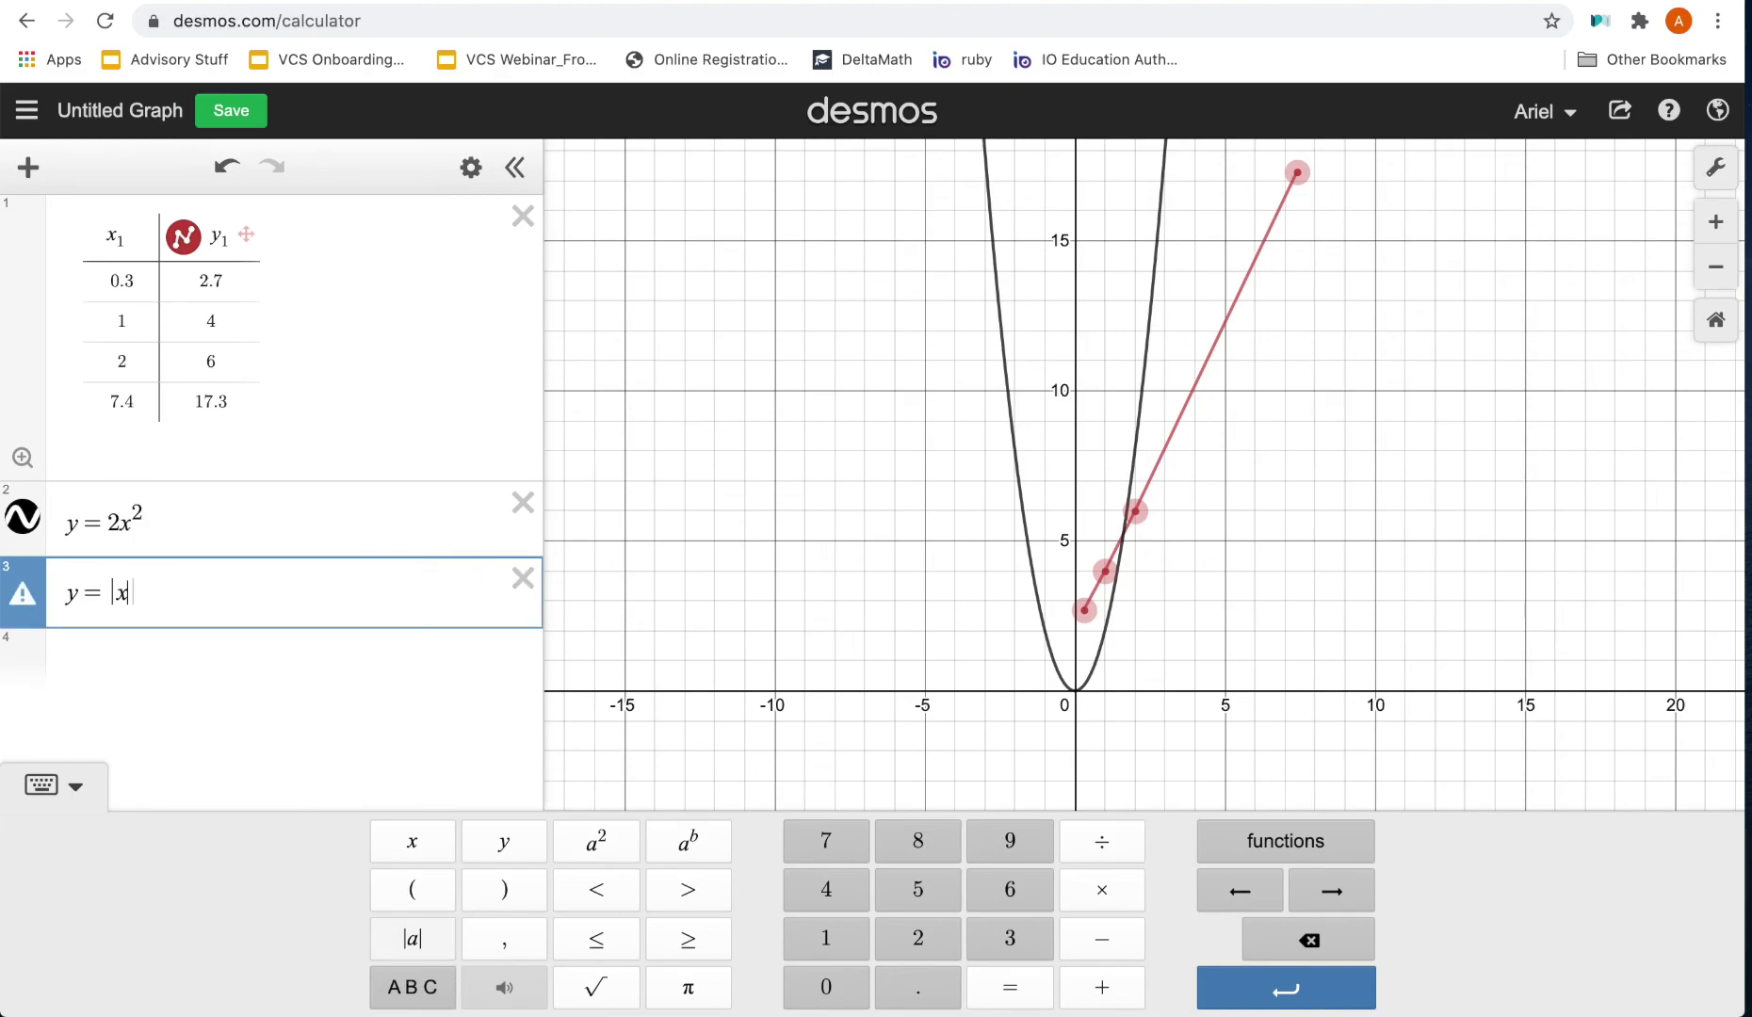
{"action": "type", "text": "x"}
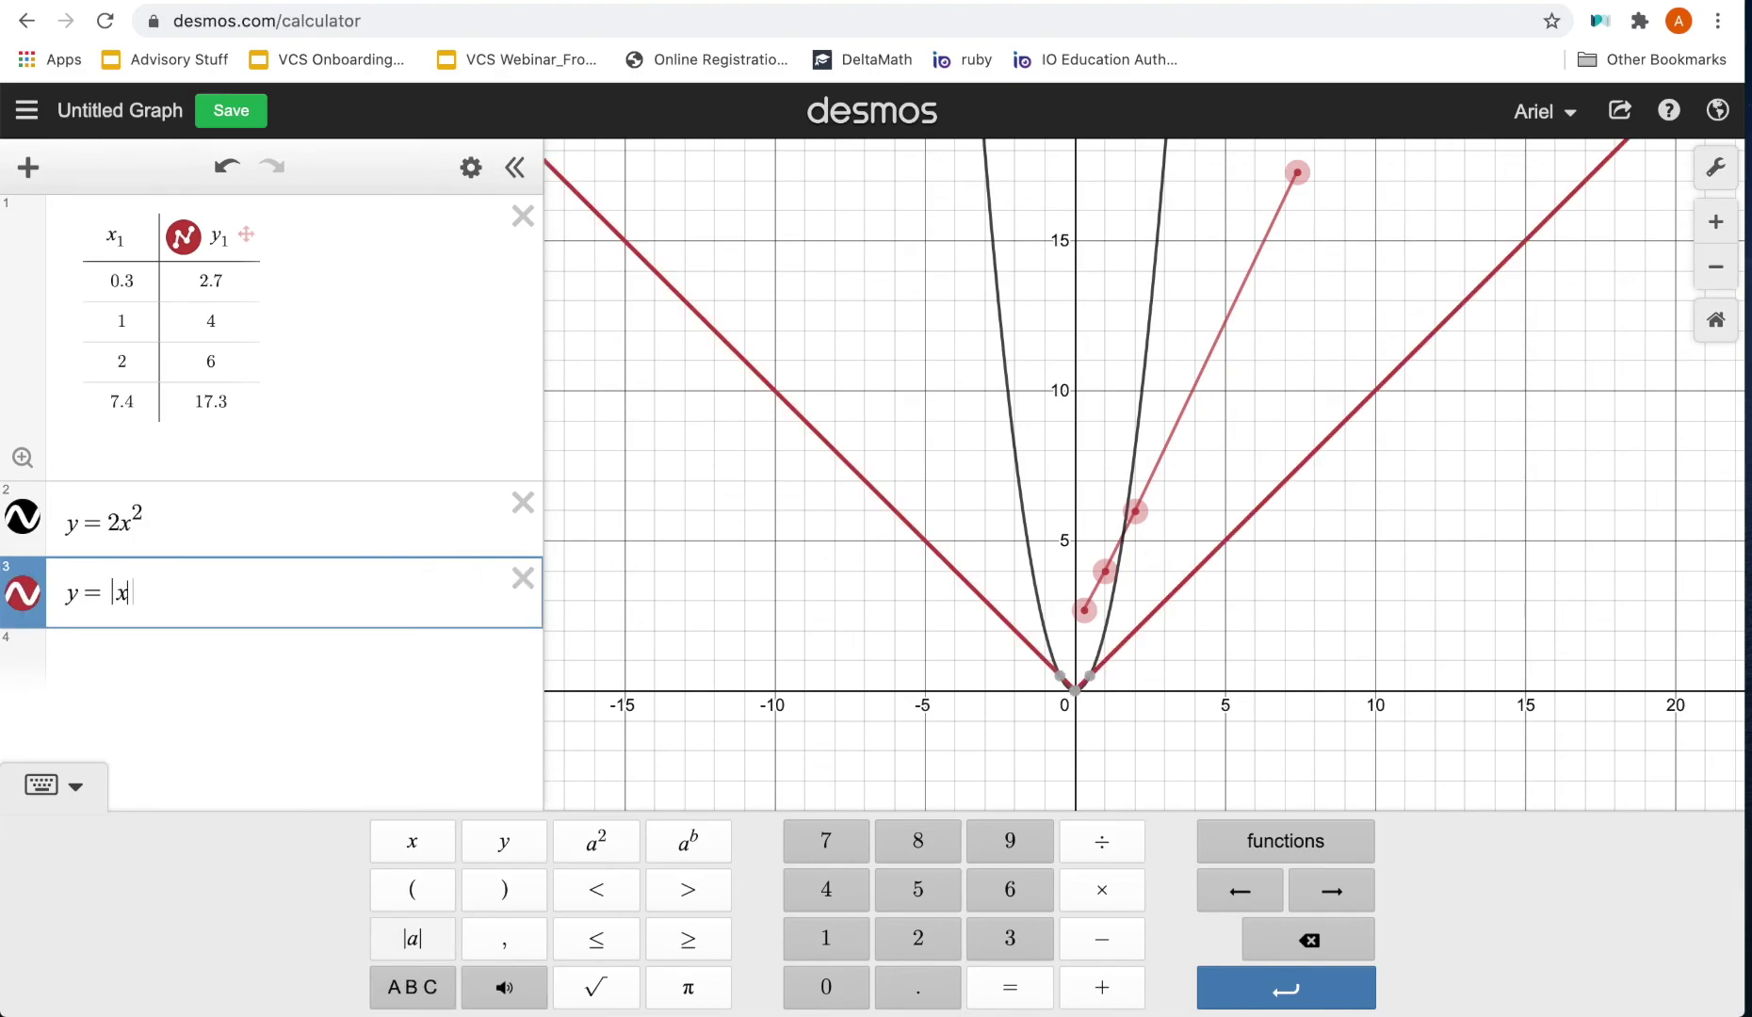
{"action": "key", "text": "Right"}
- View the keypad's list of functions, and hide the list and the keypad
{"action": "left_click", "coordinate": [1268, 852]}
{"action": "left_click", "coordinate": [1270, 854]}
{"action": "left_click", "coordinate": [726, 482]}
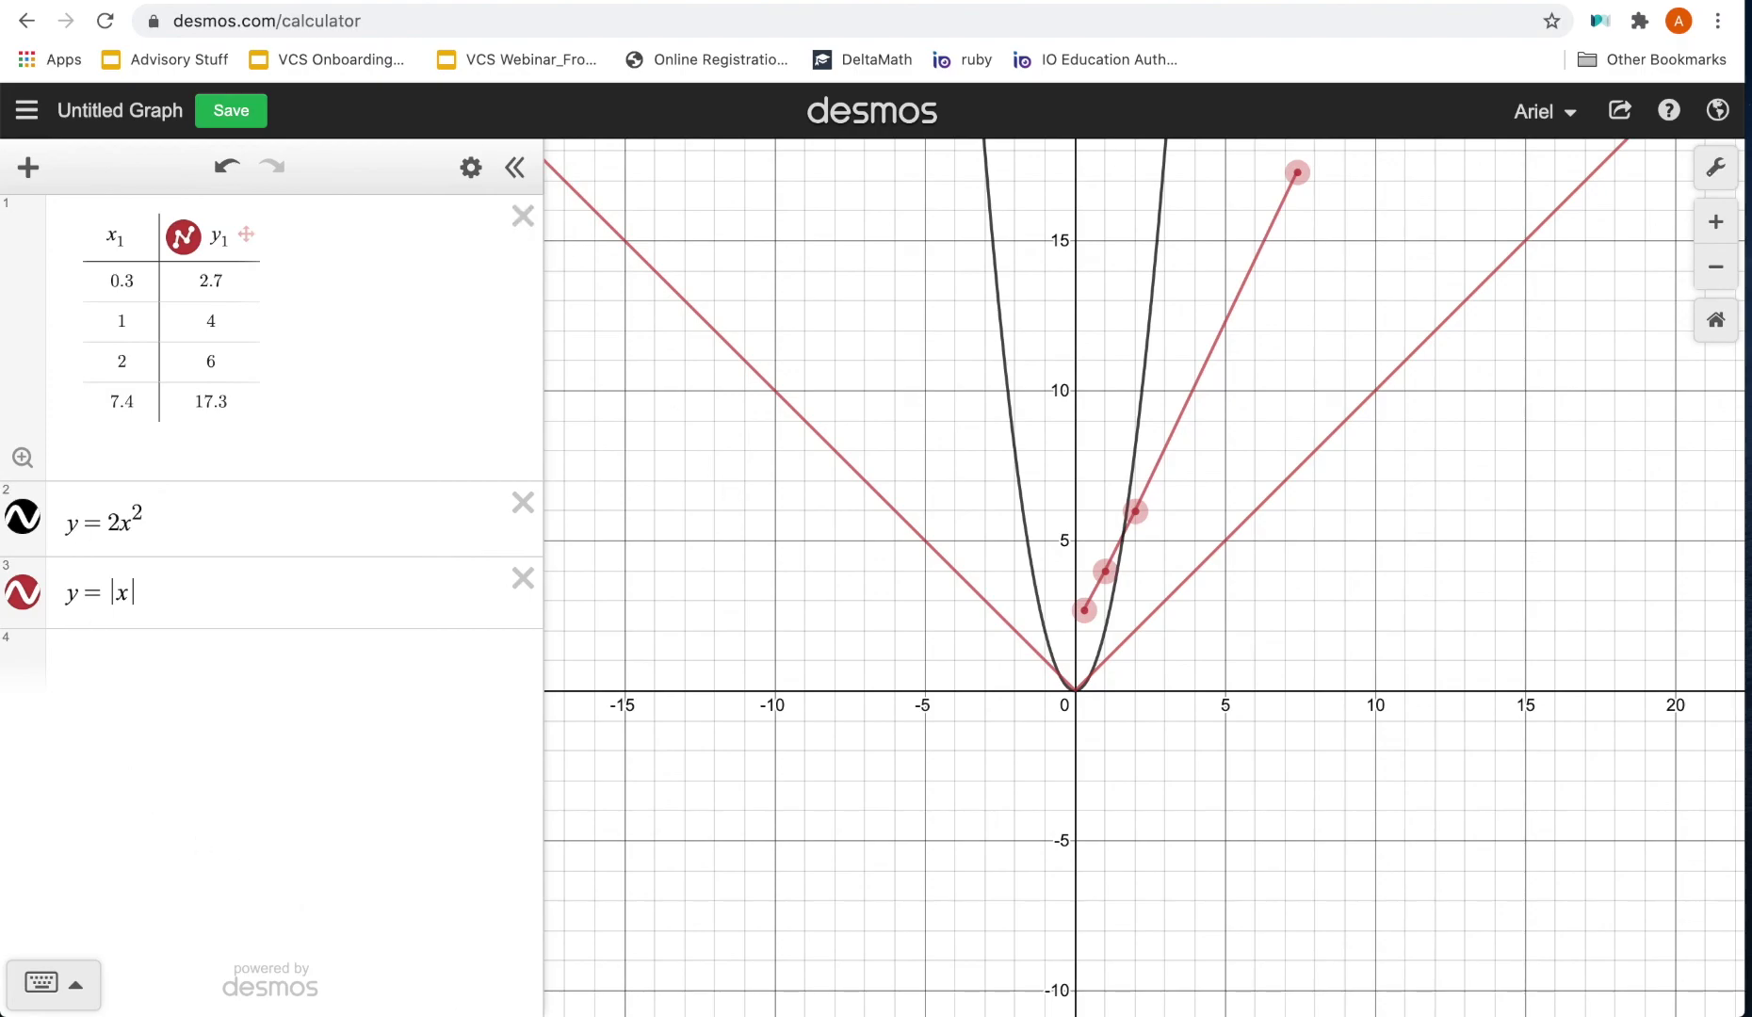
{"action": "mouse_move", "coordinate": [468, 1013]}
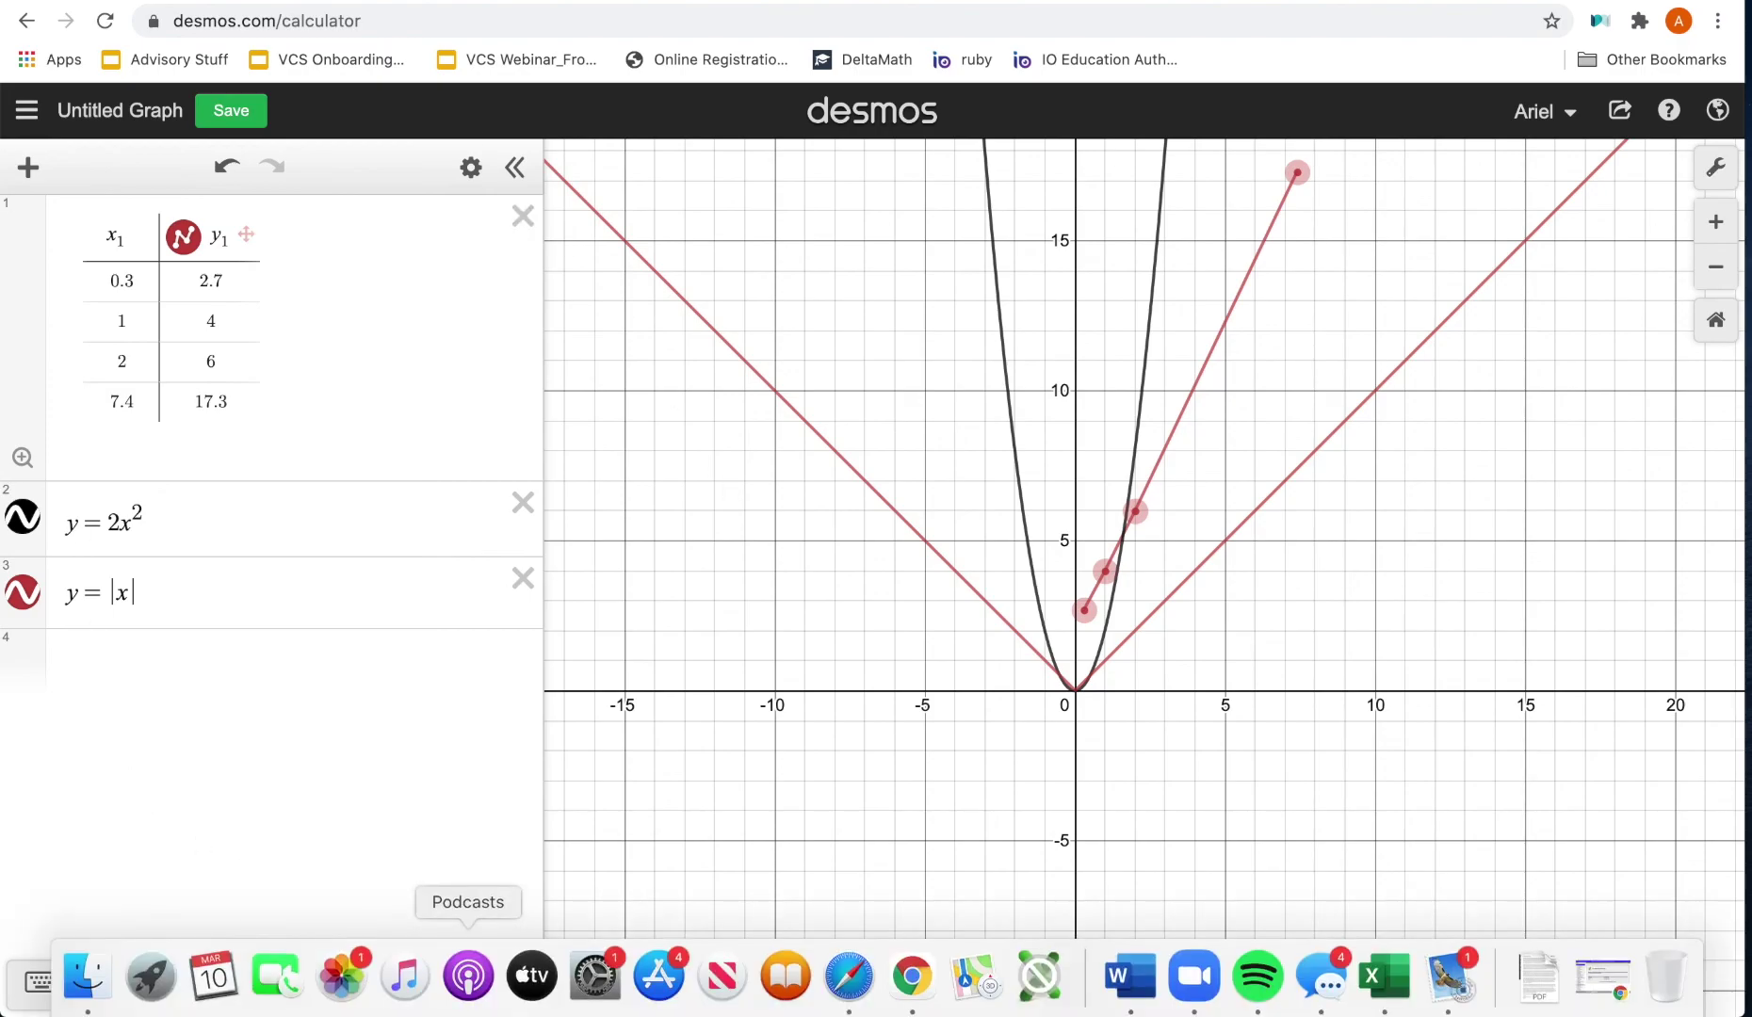